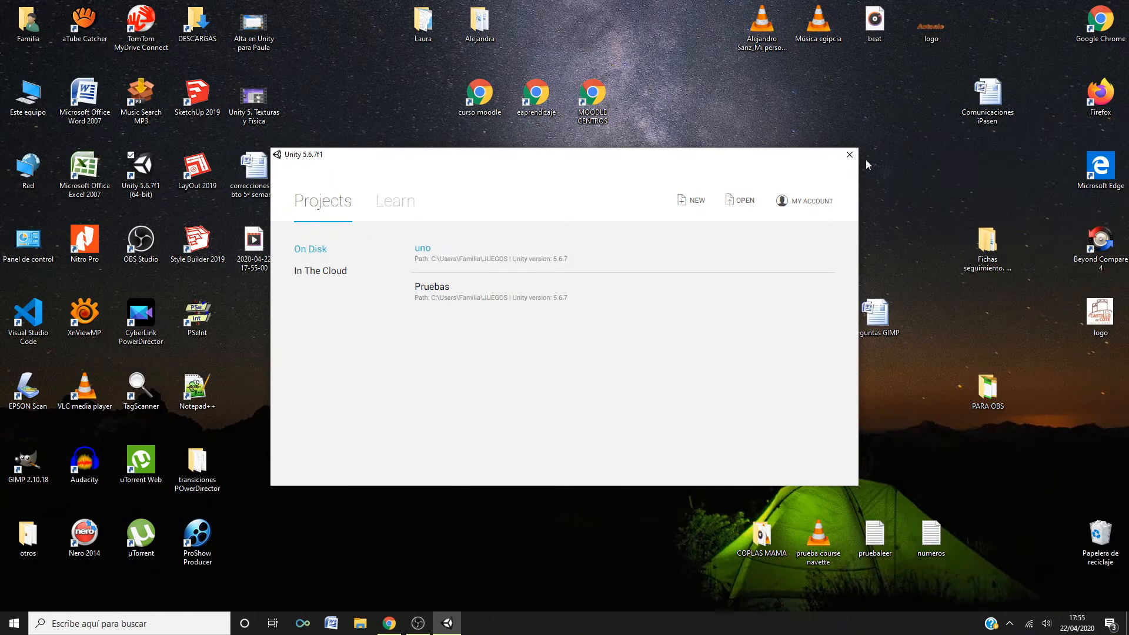
- Delete the uno project folder from the Familia\JUEGOS folder and relaunch Unity 5.6.7f1
left_click(849, 155)
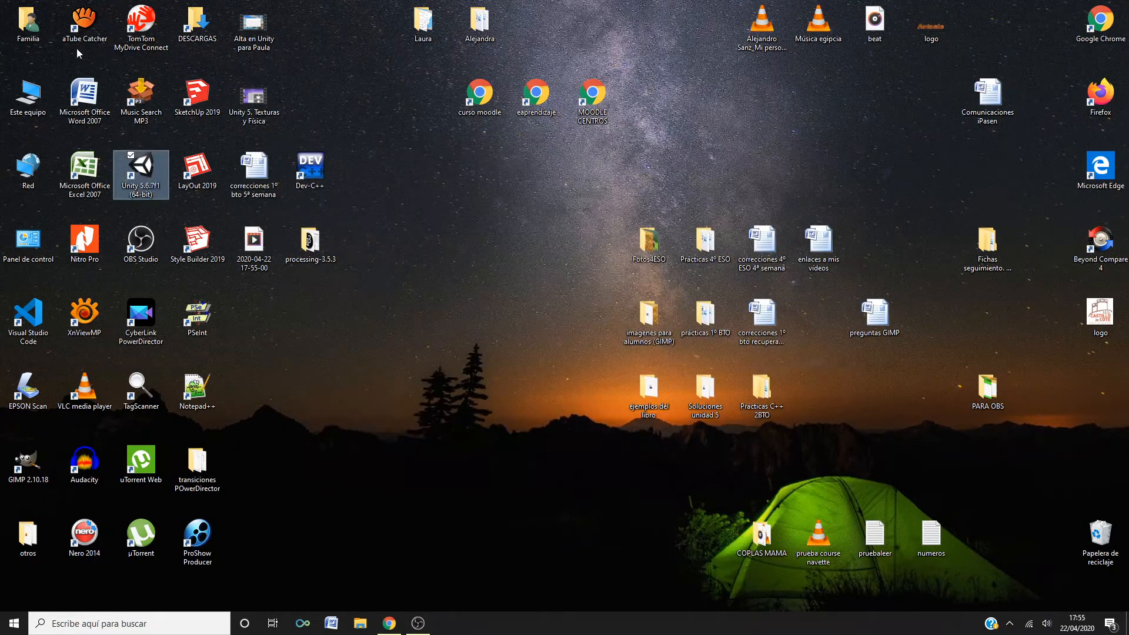
double_click(27, 23)
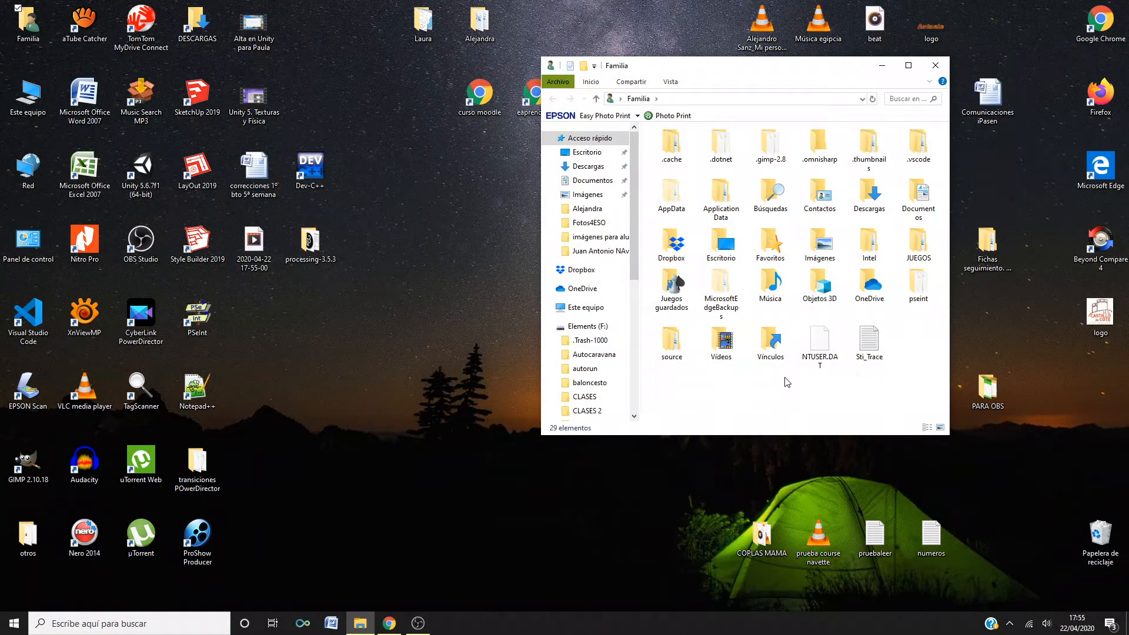
double_click(922, 244)
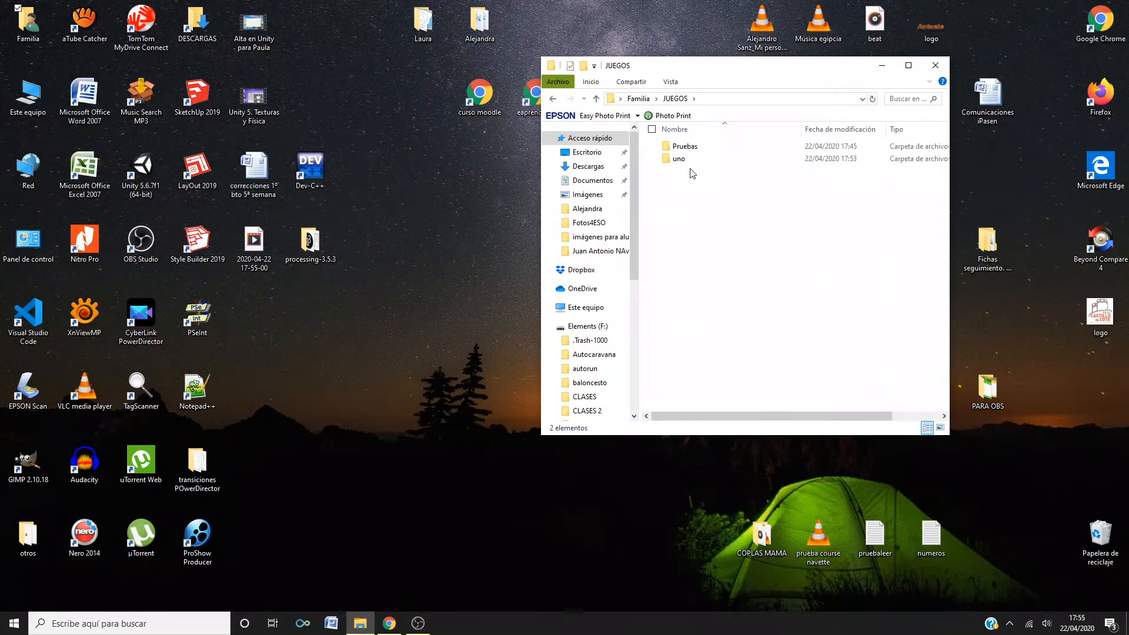
left_click(668, 161)
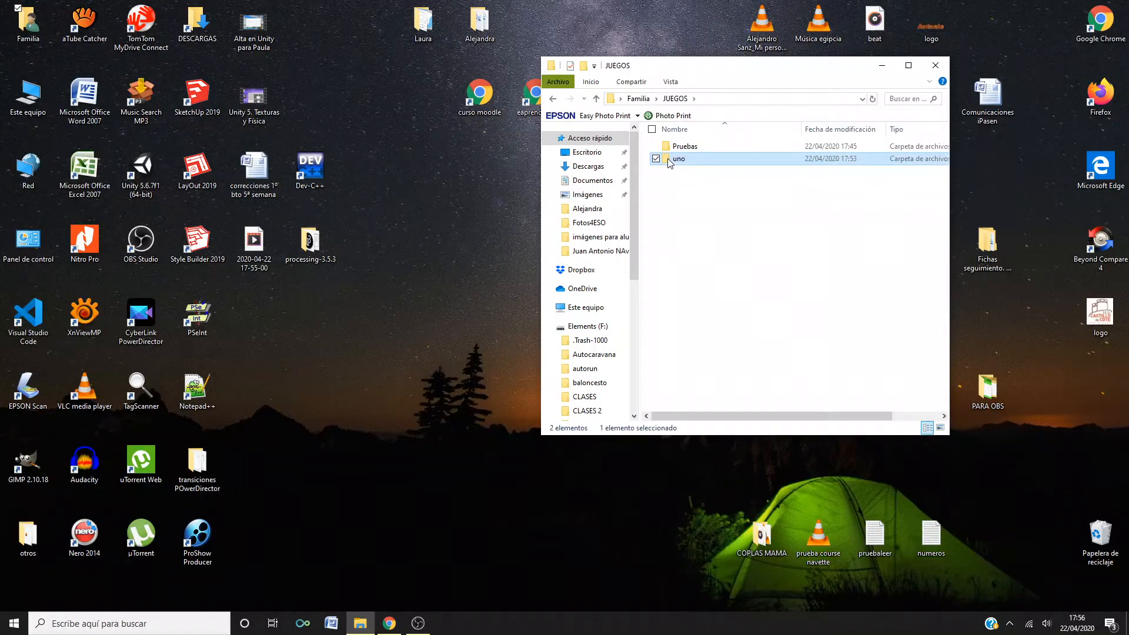
key("Delete")
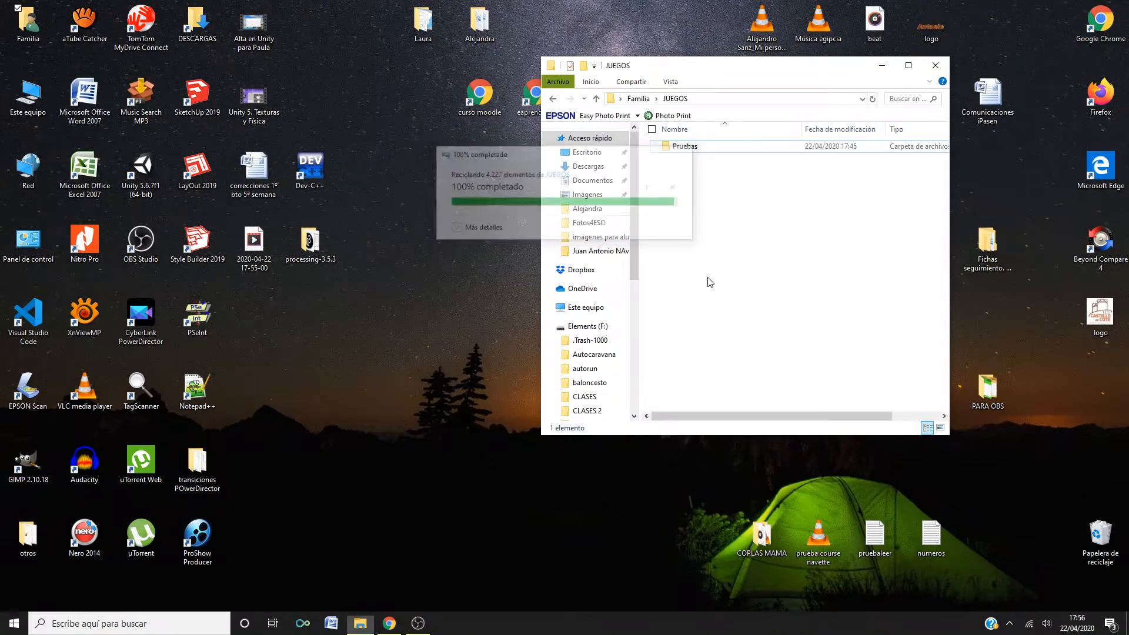
left_click(941, 66)
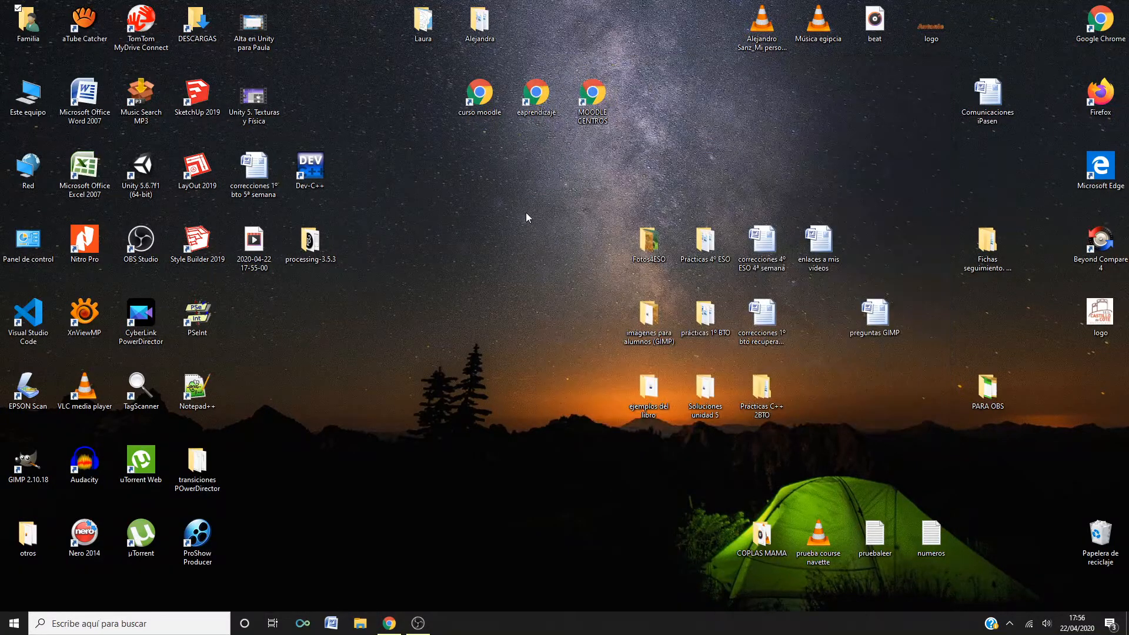
left_click(141, 169)
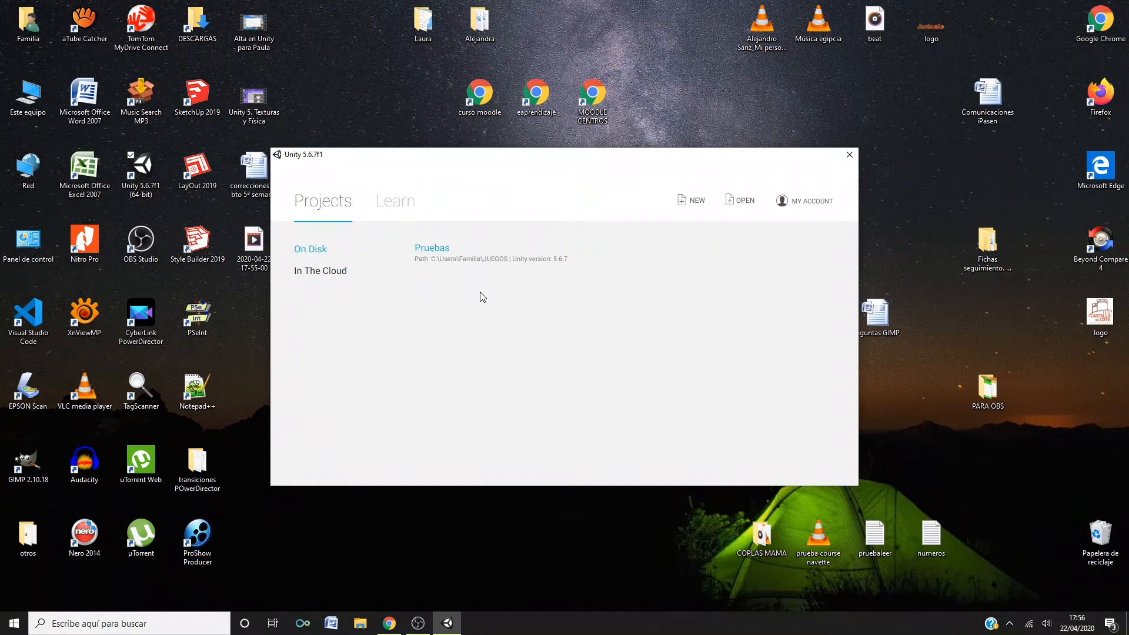
left_click(695, 203)
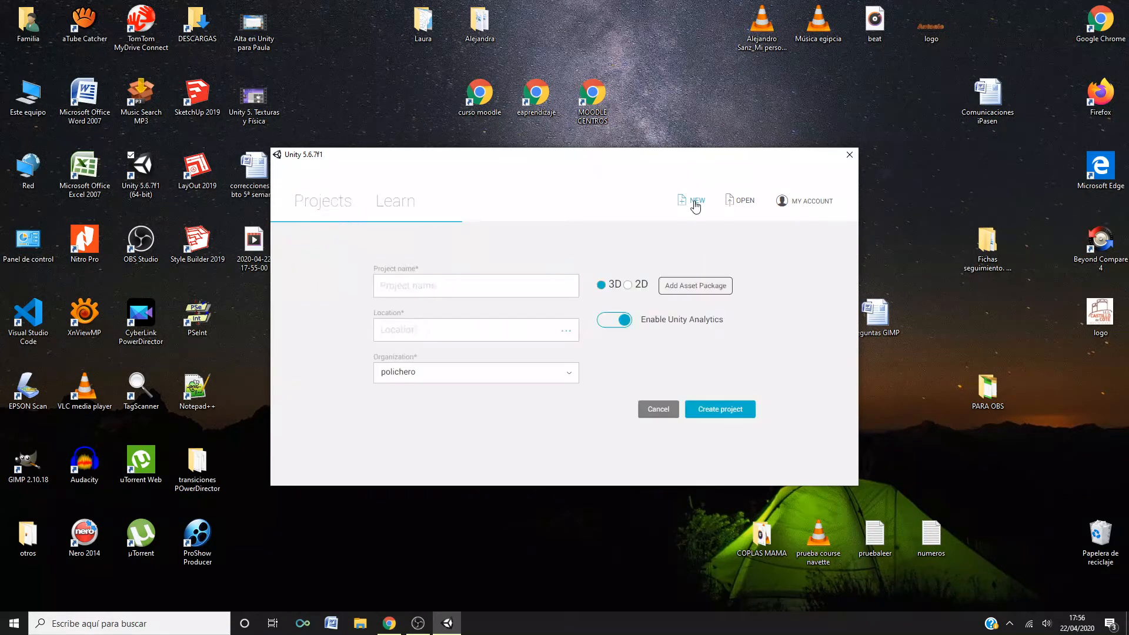
left_click(475, 292)
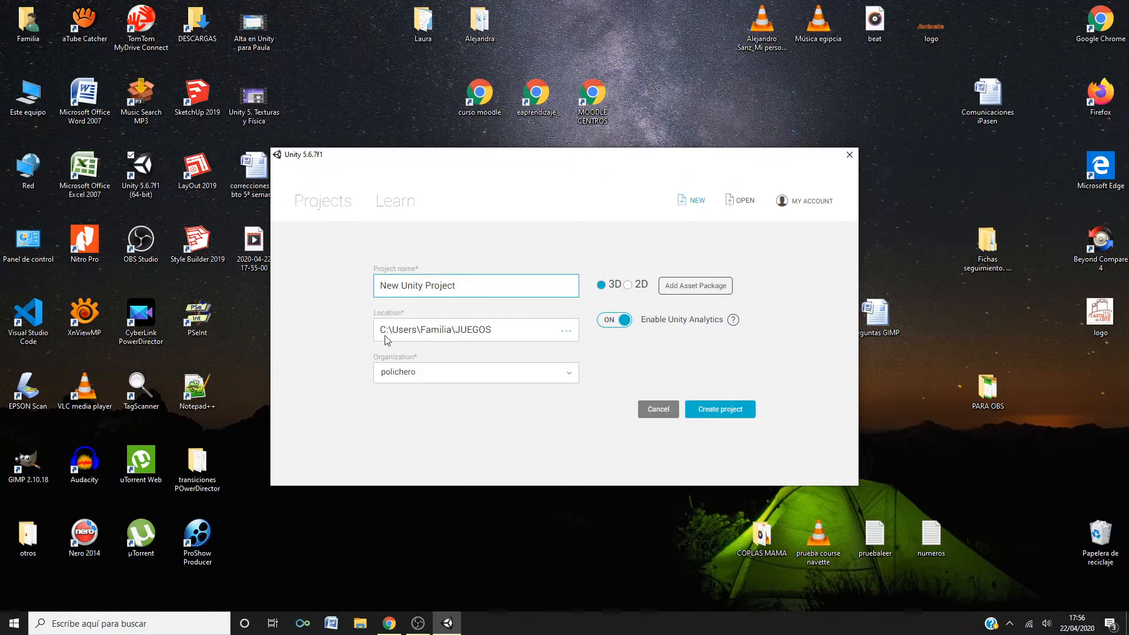
left_click(683, 292)
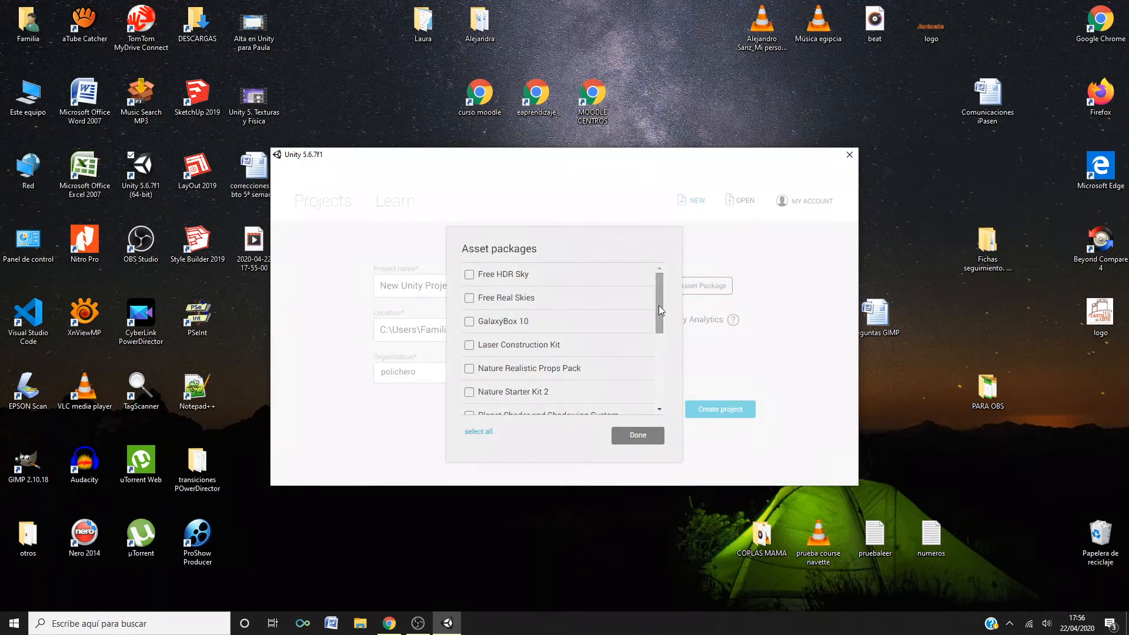
left_click_drag(659, 306, 658, 347)
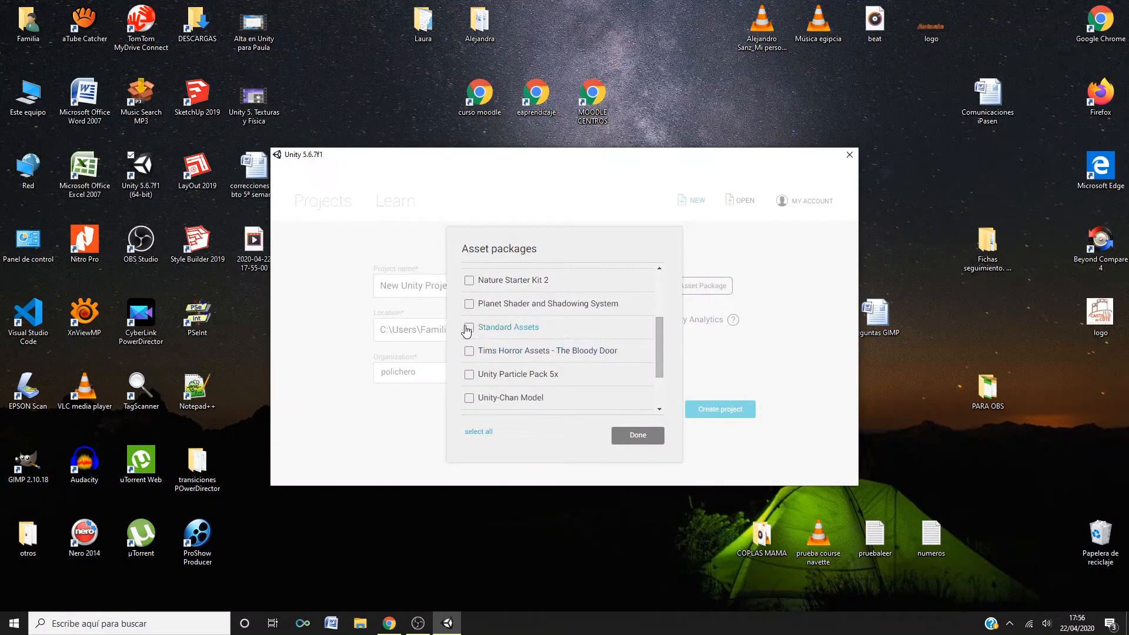
left_click(470, 327)
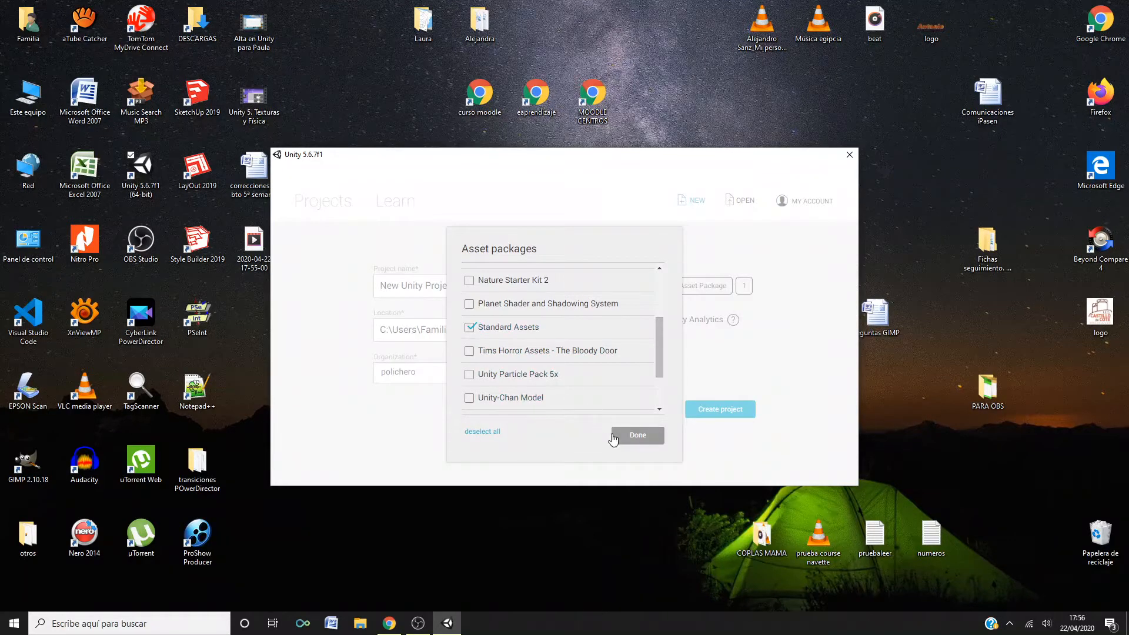
left_click(630, 437)
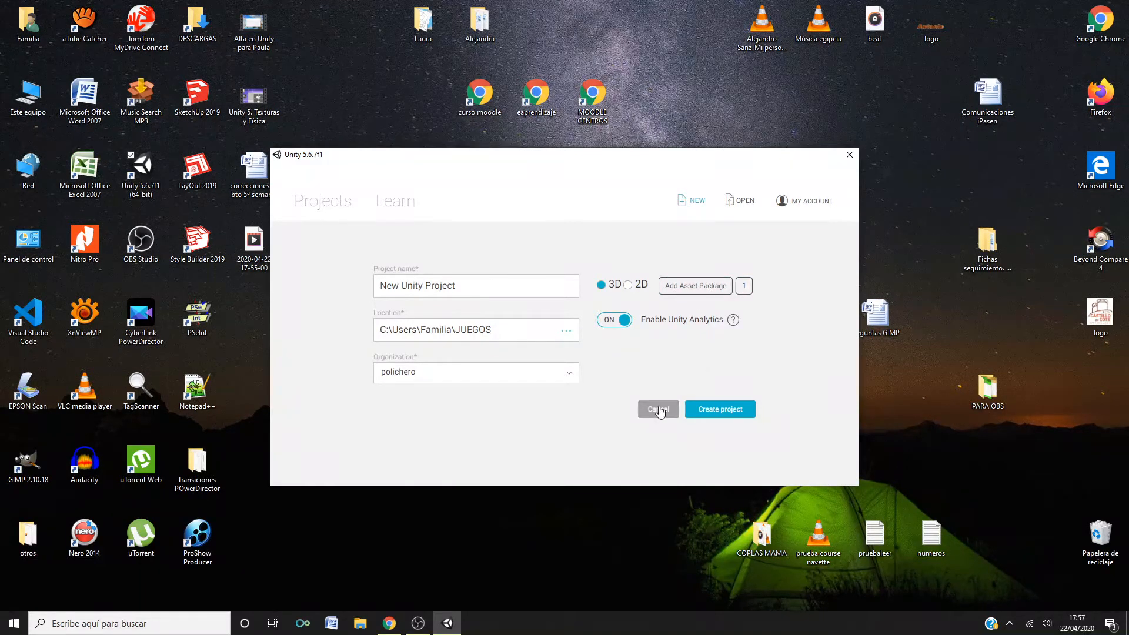
left_click(742, 202)
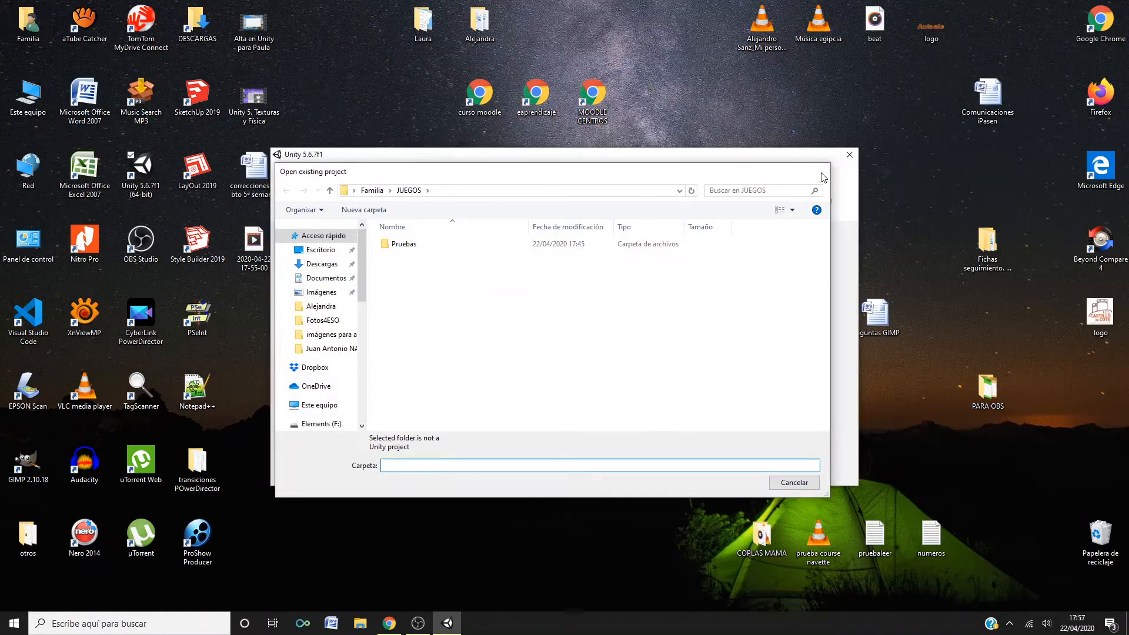
left_click(822, 175)
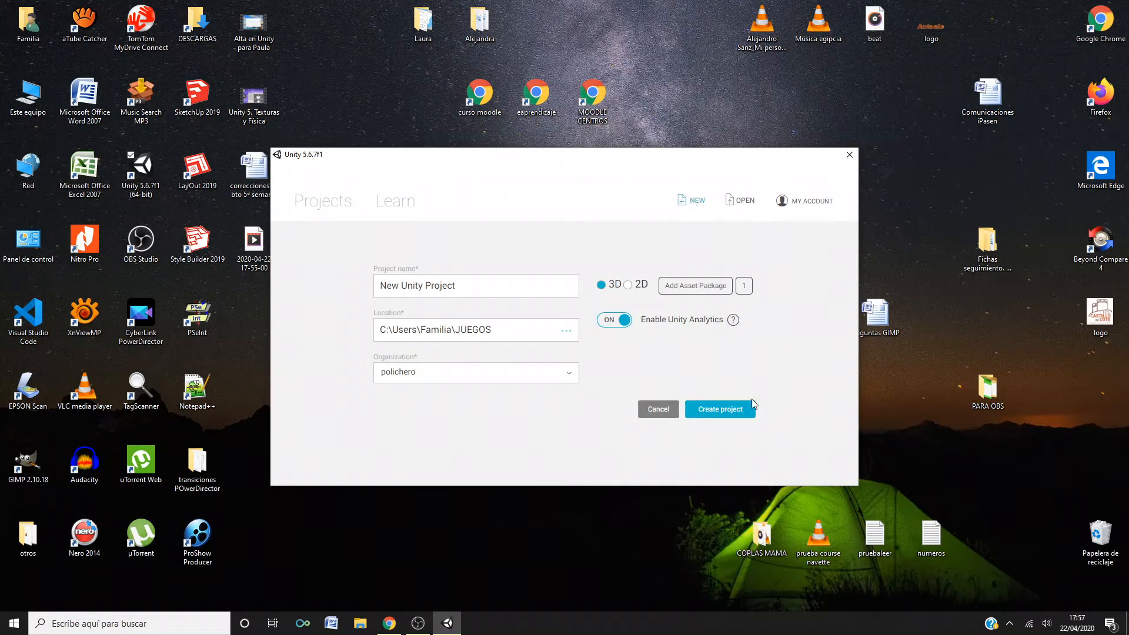
left_click(659, 410)
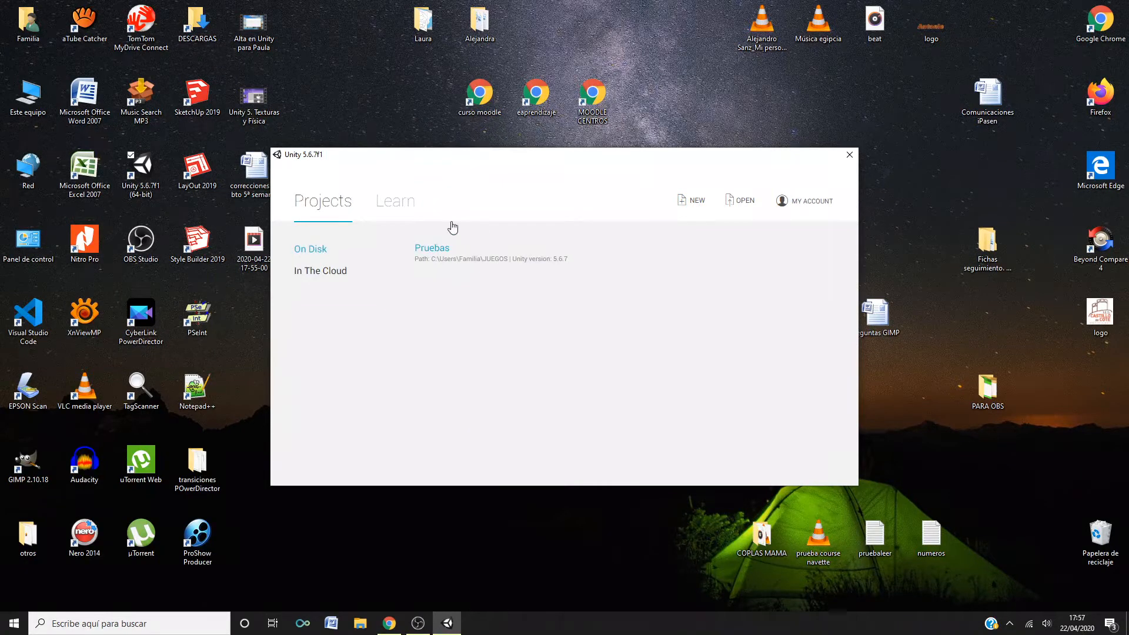
- Open the Pruebas project and review the 3D object types available for creation in the scene hierarchy
left_click(430, 254)
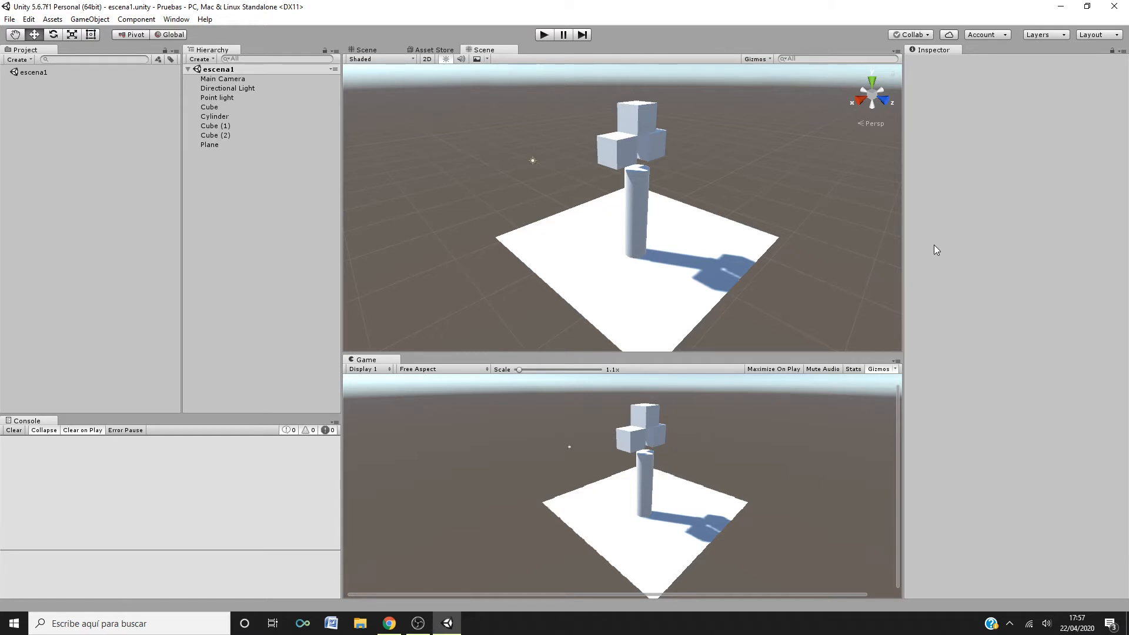
left_click(211, 60)
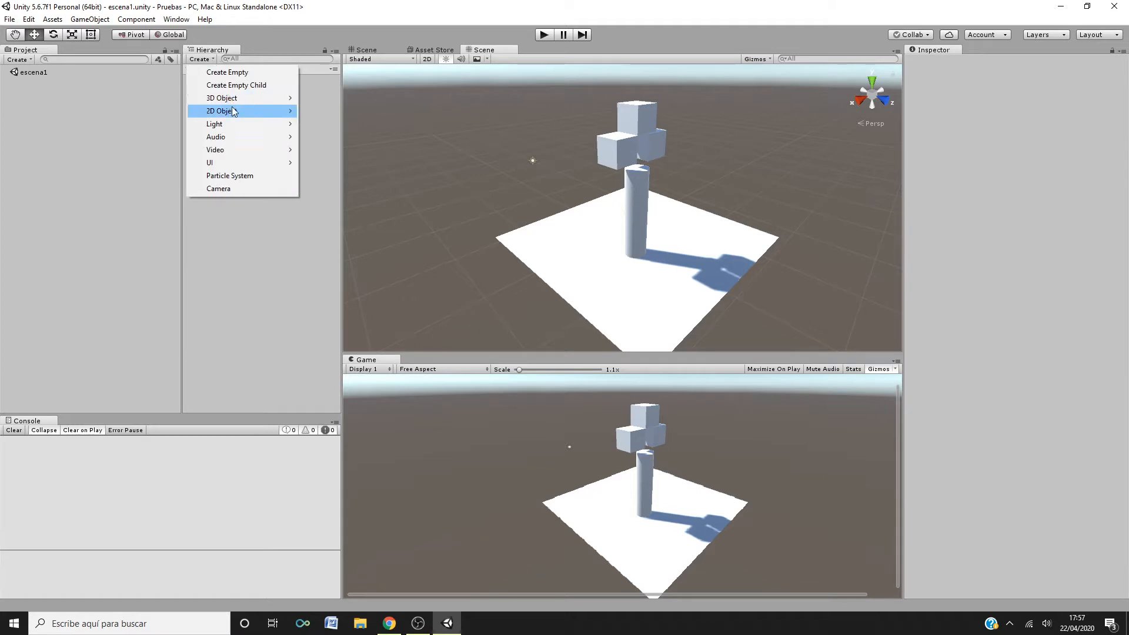
mouse_move(232, 103)
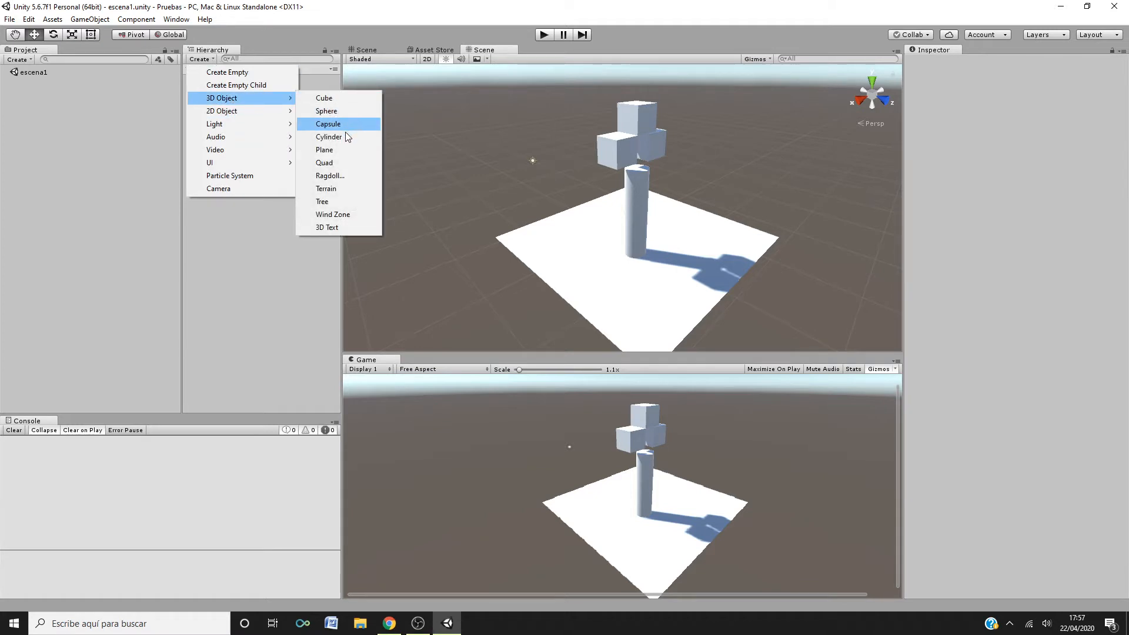
left_click(220, 259)
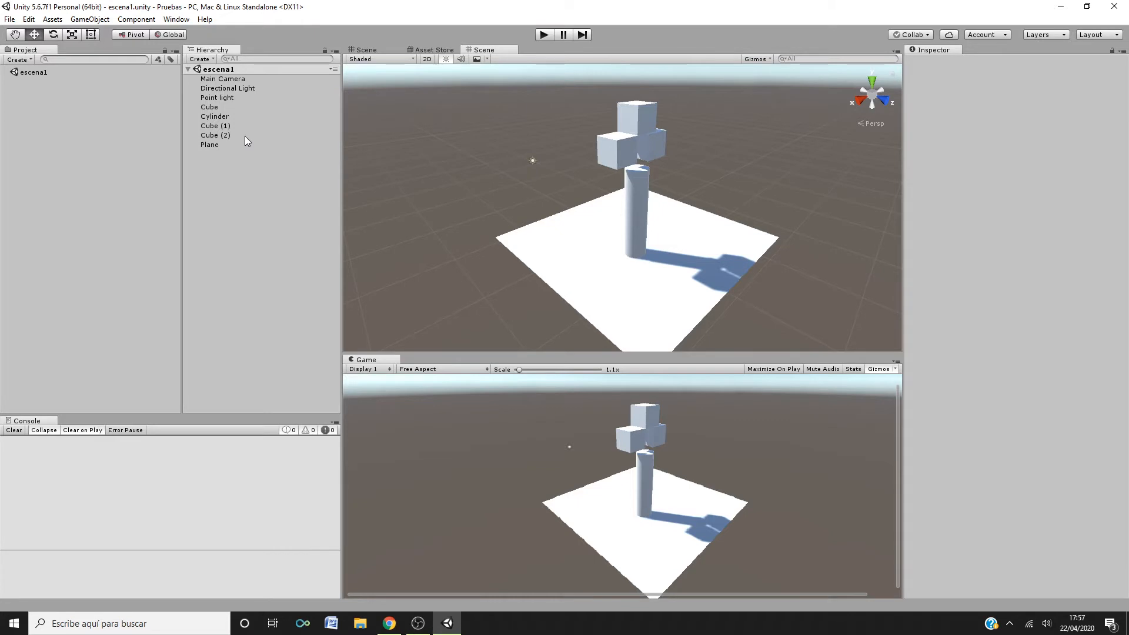
- Examine the components of Cube, Cube (1) and Cylinder, including the Transform, Mesh Filter and Box Collider sections of Cube (1)
left_click(230, 117)
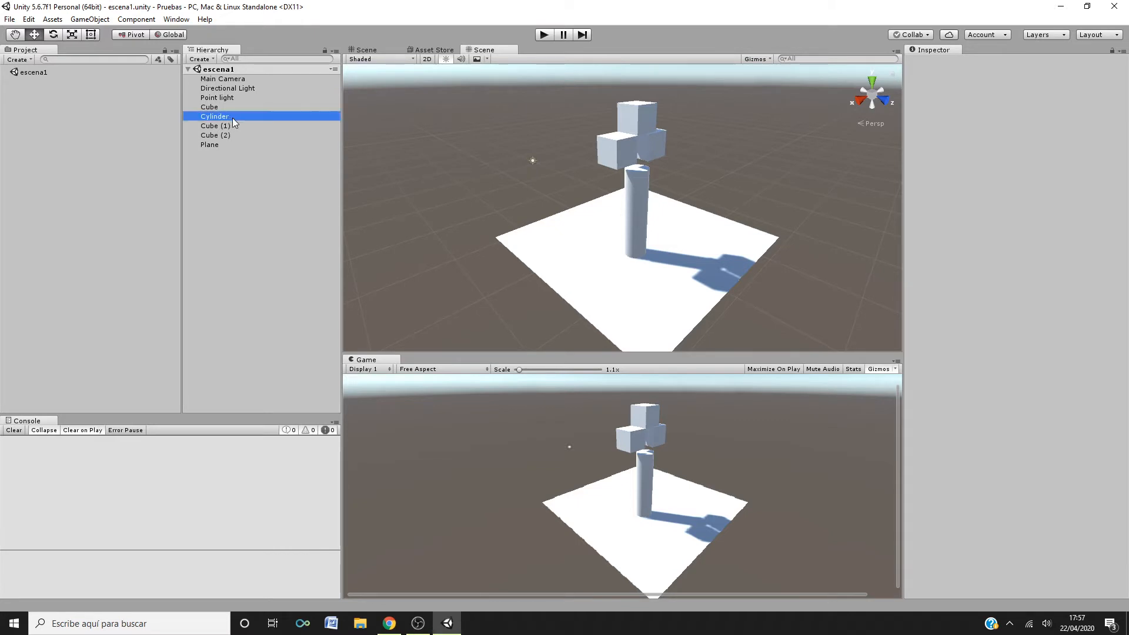
left_click(652, 146)
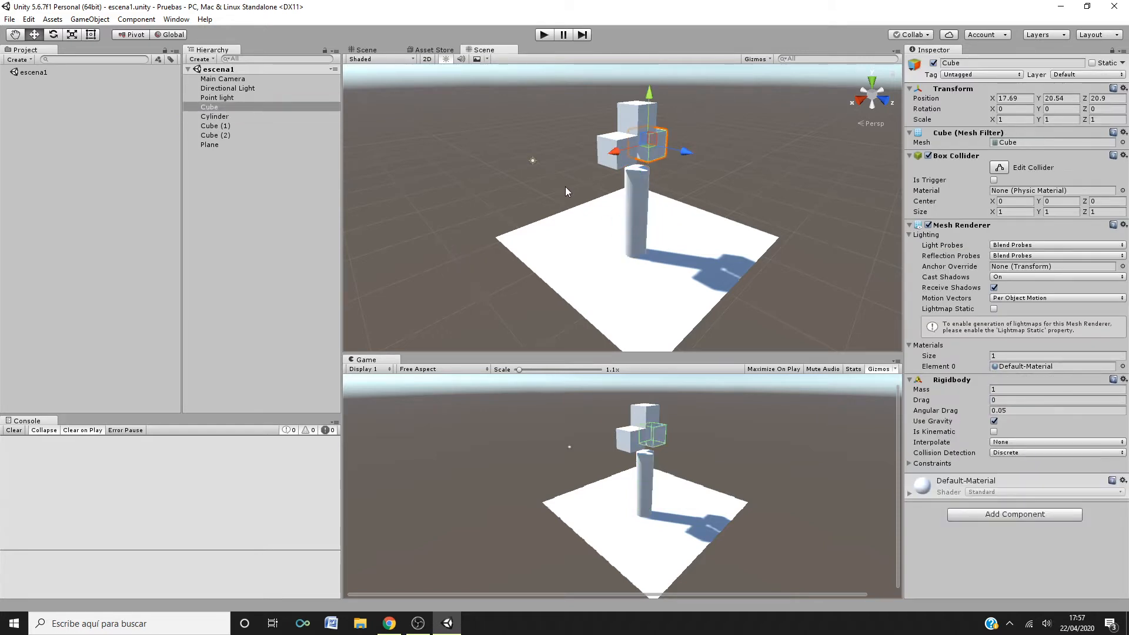
left_click(212, 127)
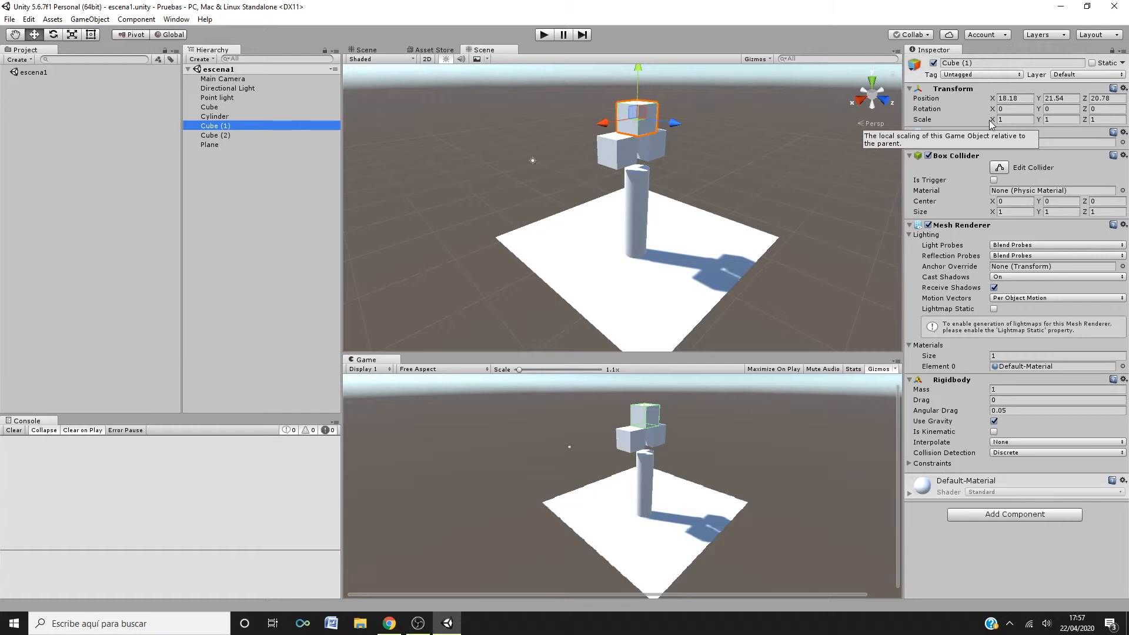
left_click(911, 89)
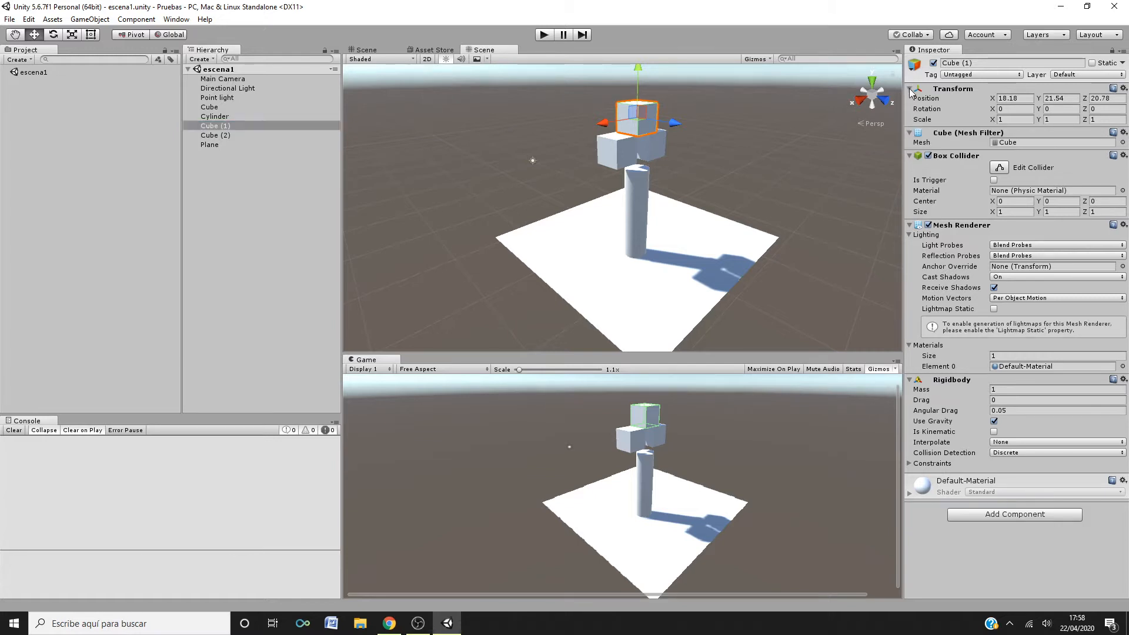
left_click(910, 100)
left_click(910, 111)
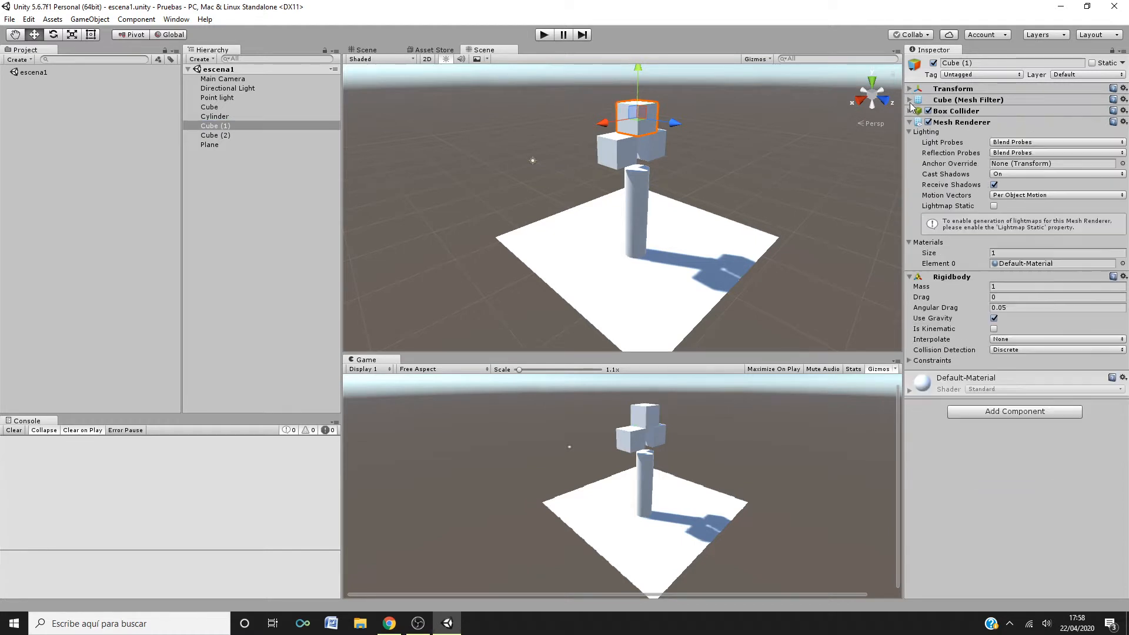
left_click(910, 111)
left_click(911, 100)
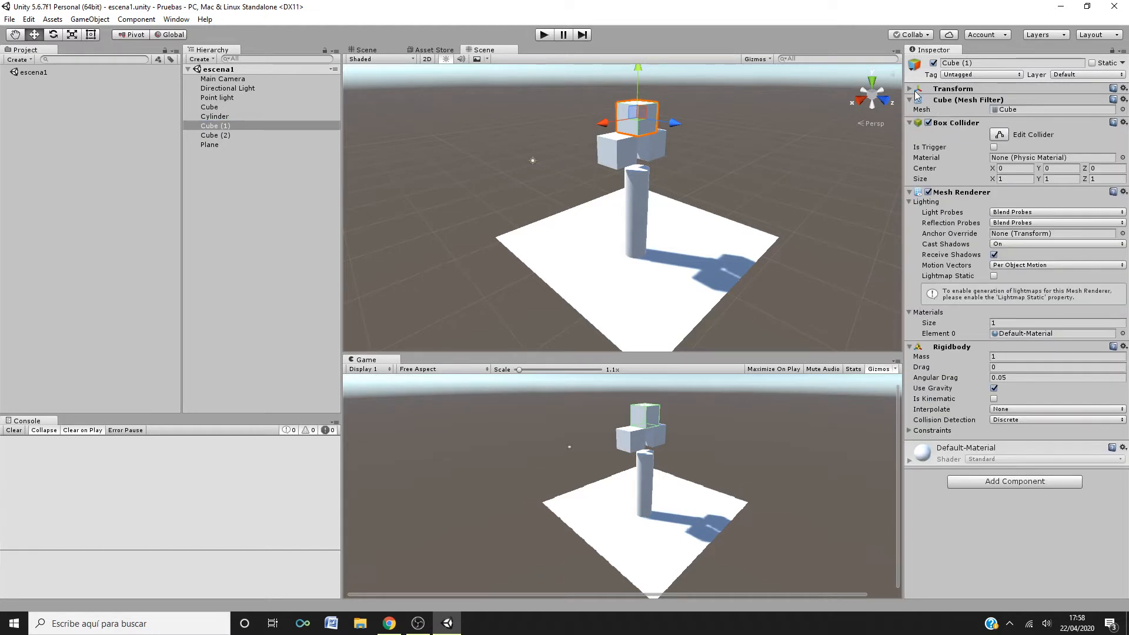
left_click(911, 89)
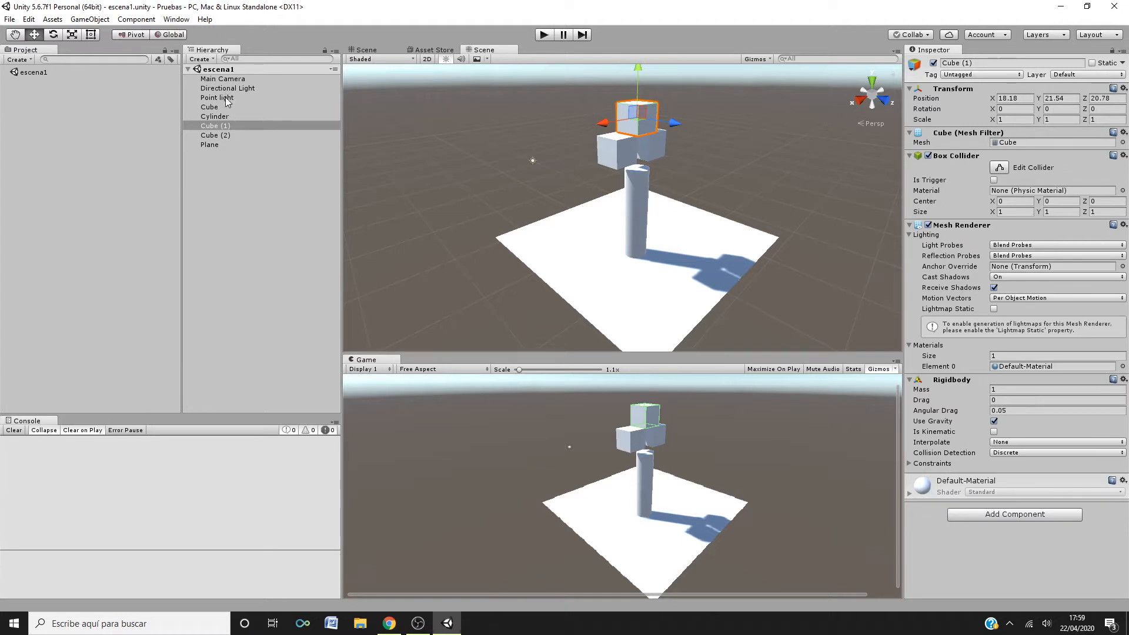
left_click(225, 116)
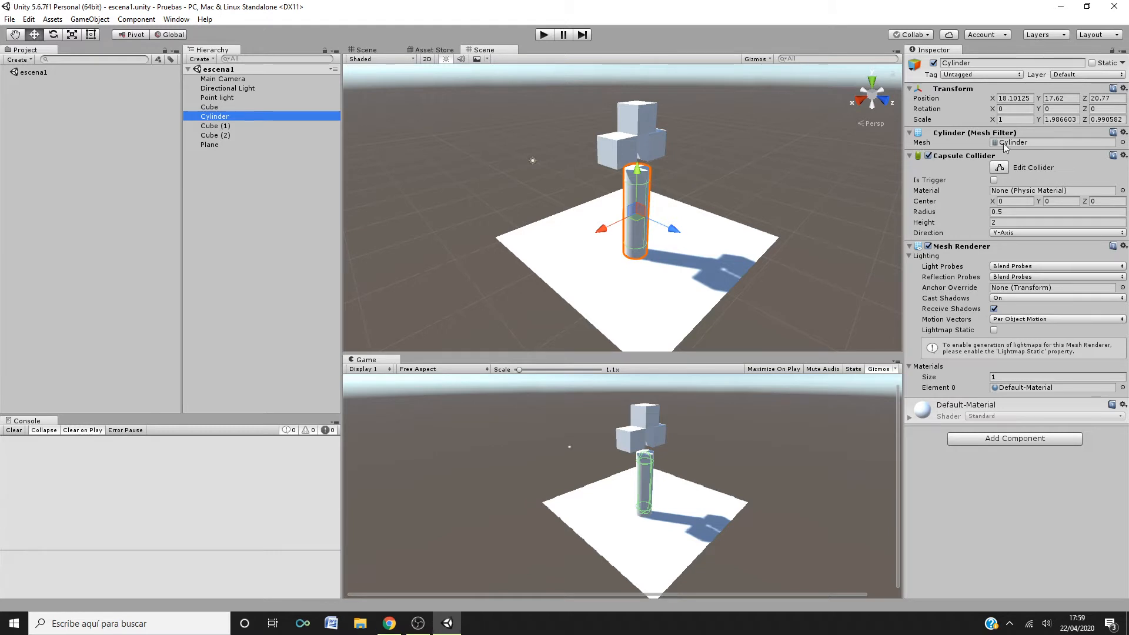
- Try the Default-Diffuse and Default-Skybox materials on Cube's Element 0, ending with Default-Material assigned
left_click(222, 108)
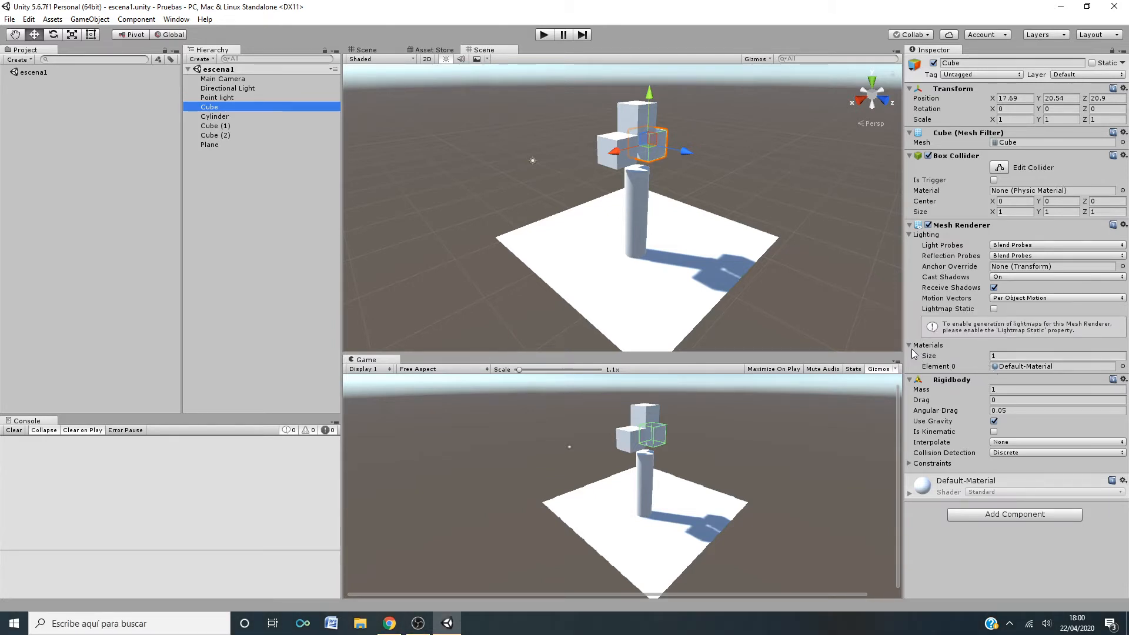
left_click(909, 346)
left_click(909, 345)
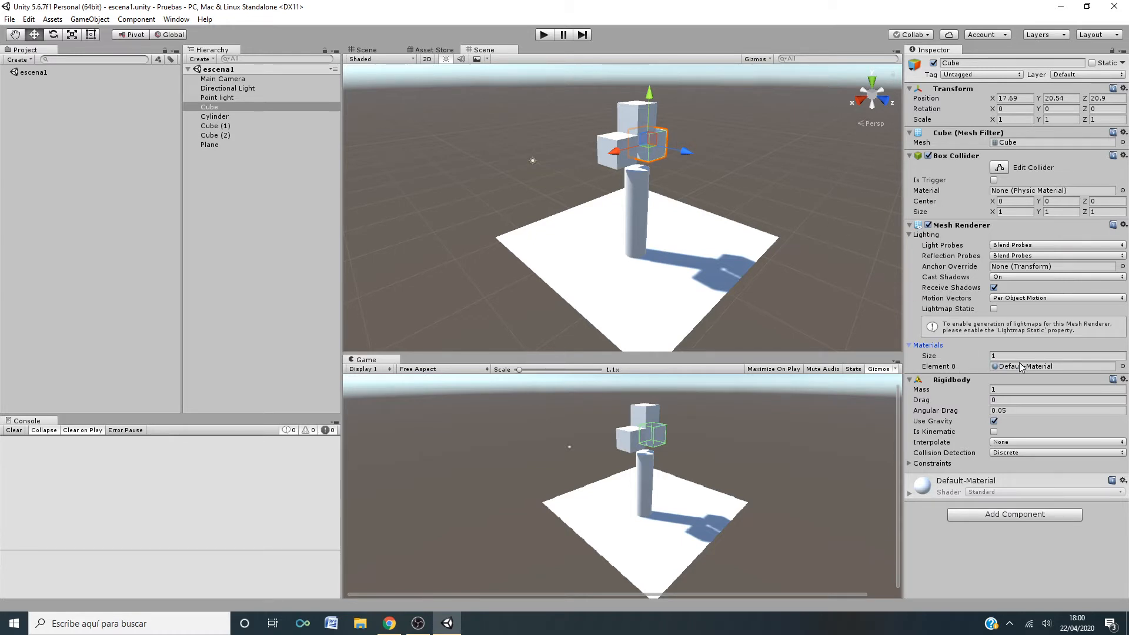
left_click(1122, 366)
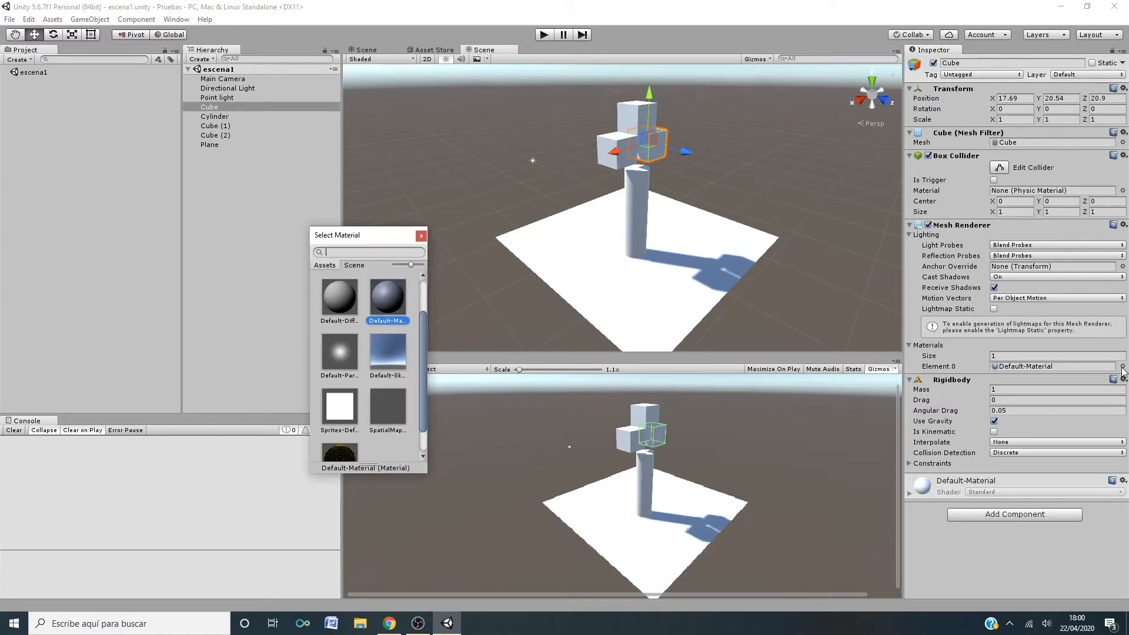
left_click(351, 302)
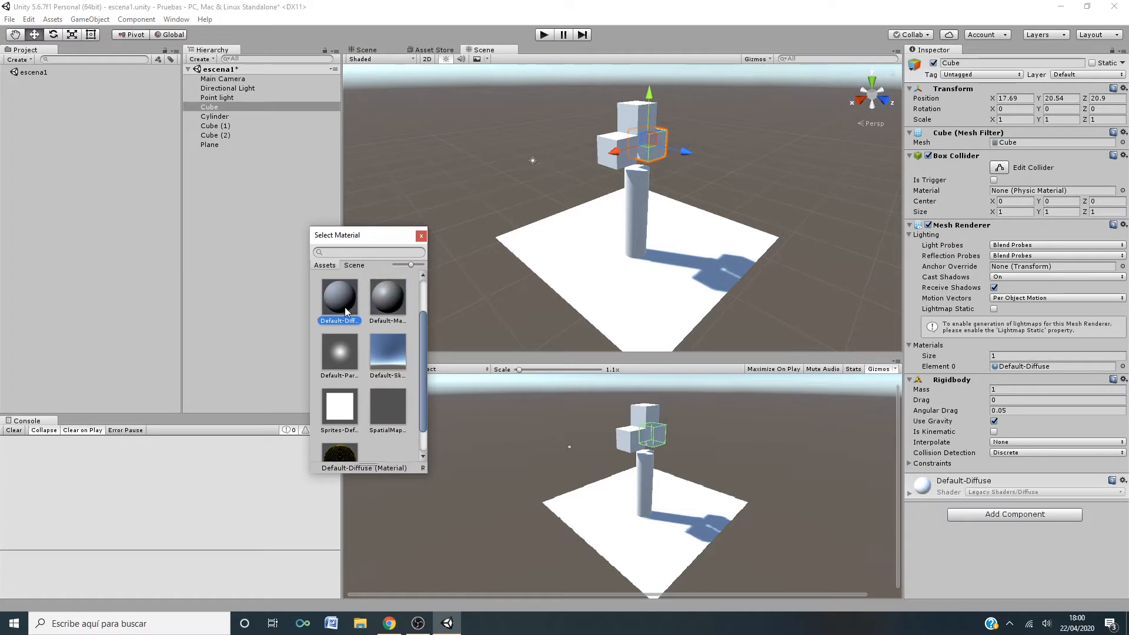
left_click(350, 345)
left_click(389, 349)
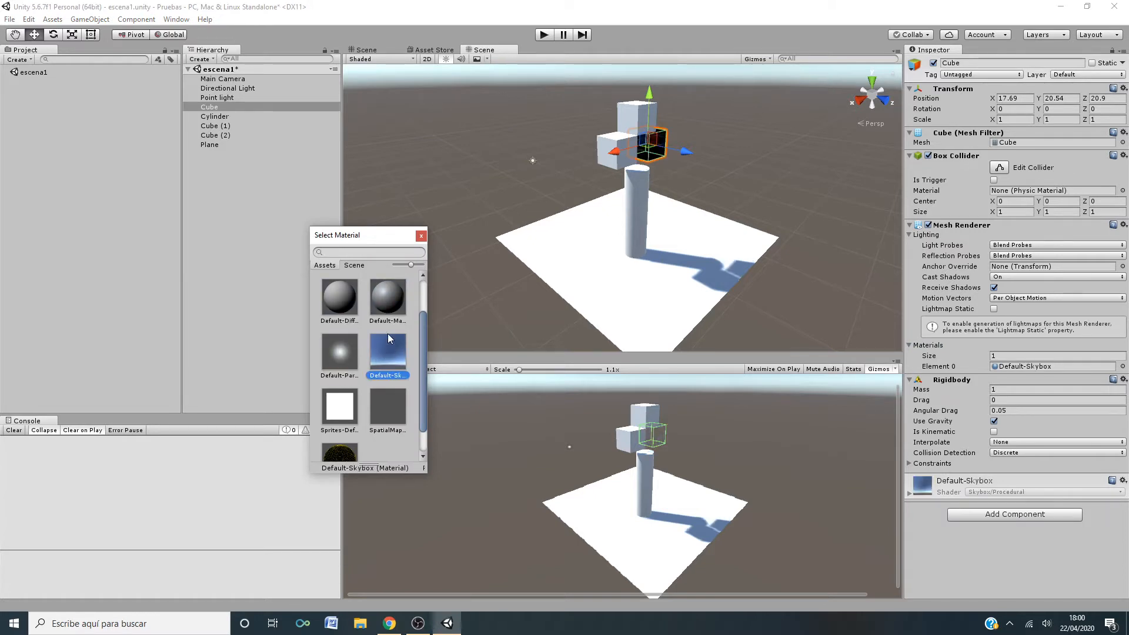
left_click(382, 302)
left_click(349, 301)
left_click(380, 298)
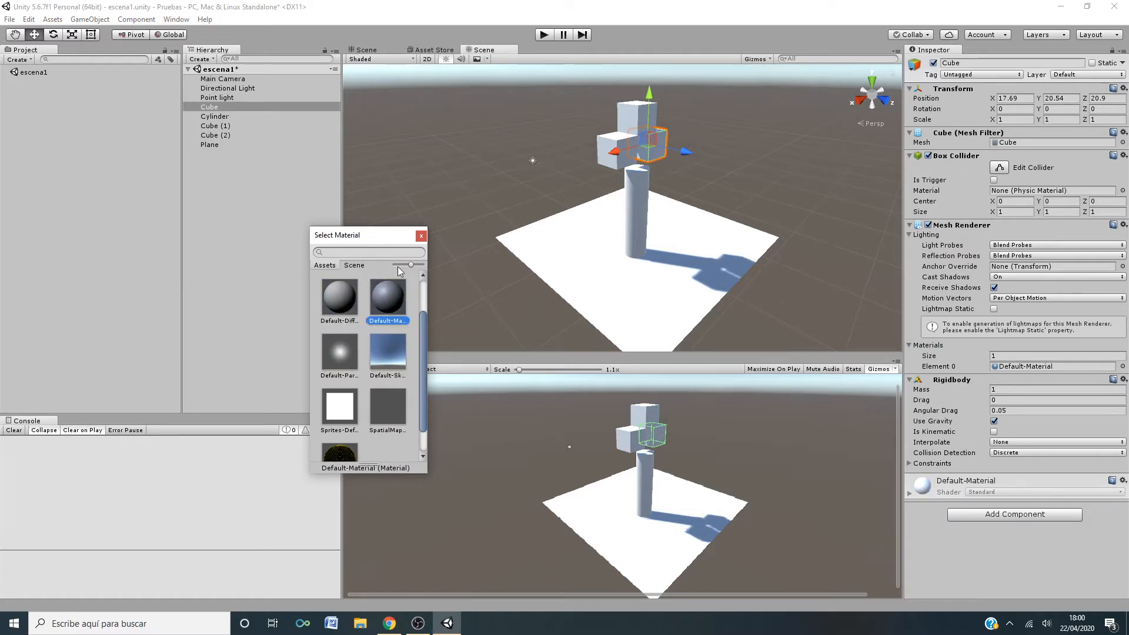
left_click(421, 236)
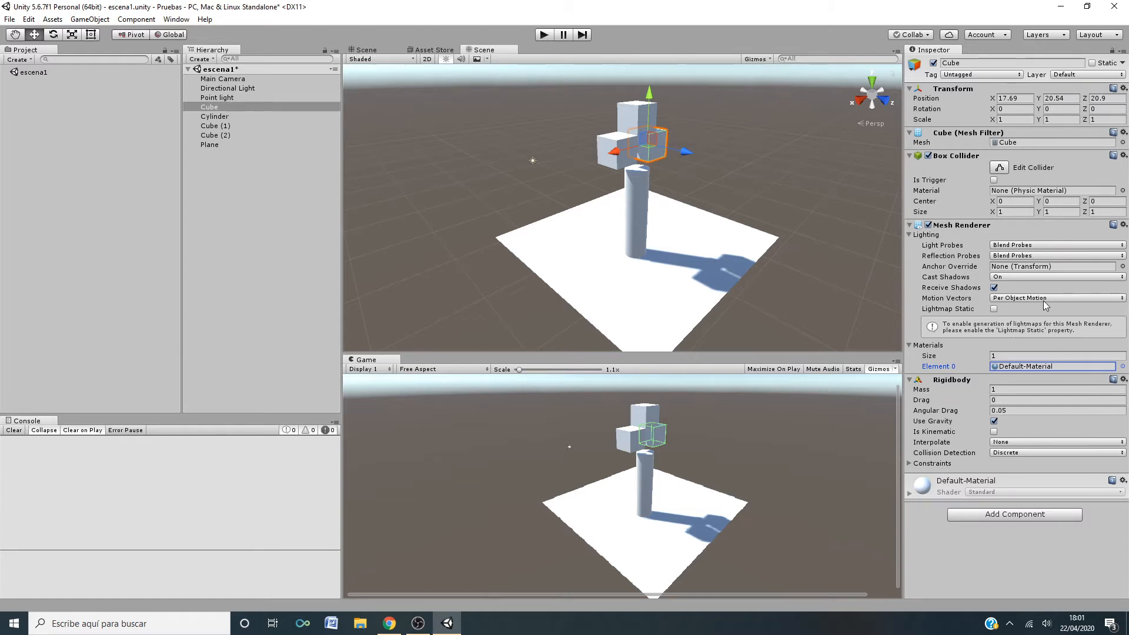
- Review Cube's Rigidbody settings and run the scene briefly to observe how gravity affects the cubes, ending play mode
left_click(911, 380)
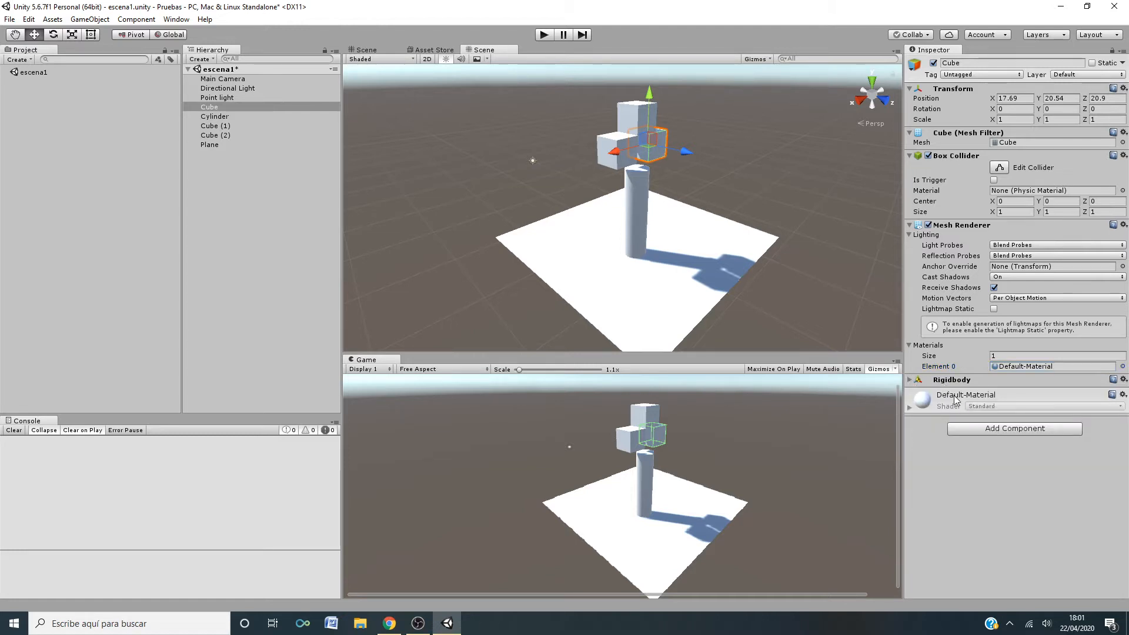
left_click(913, 380)
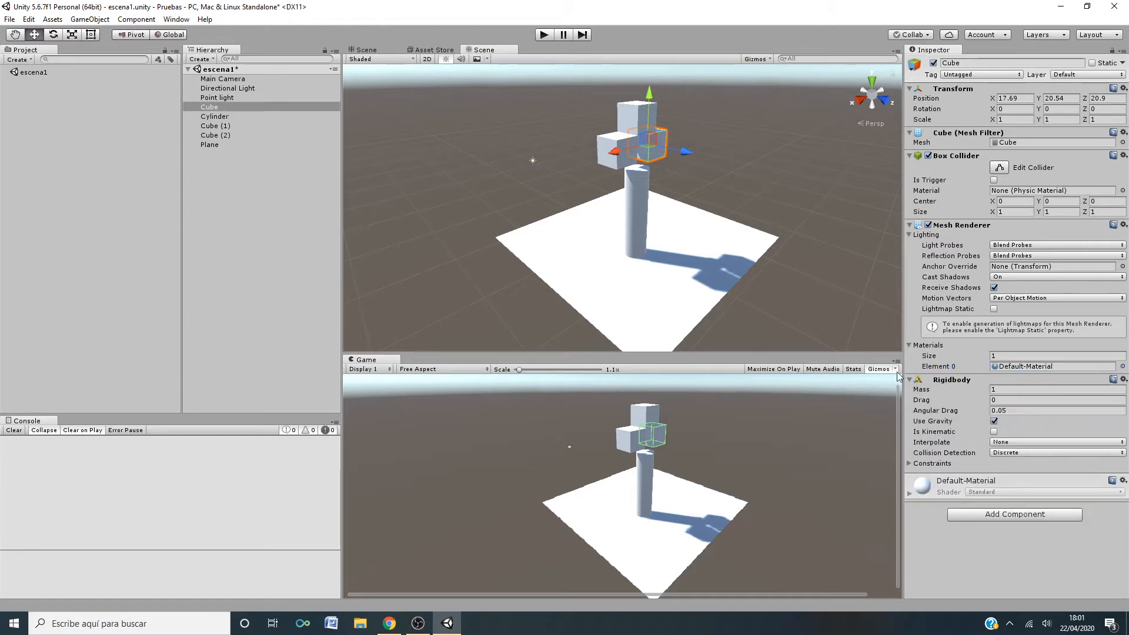
left_click(544, 35)
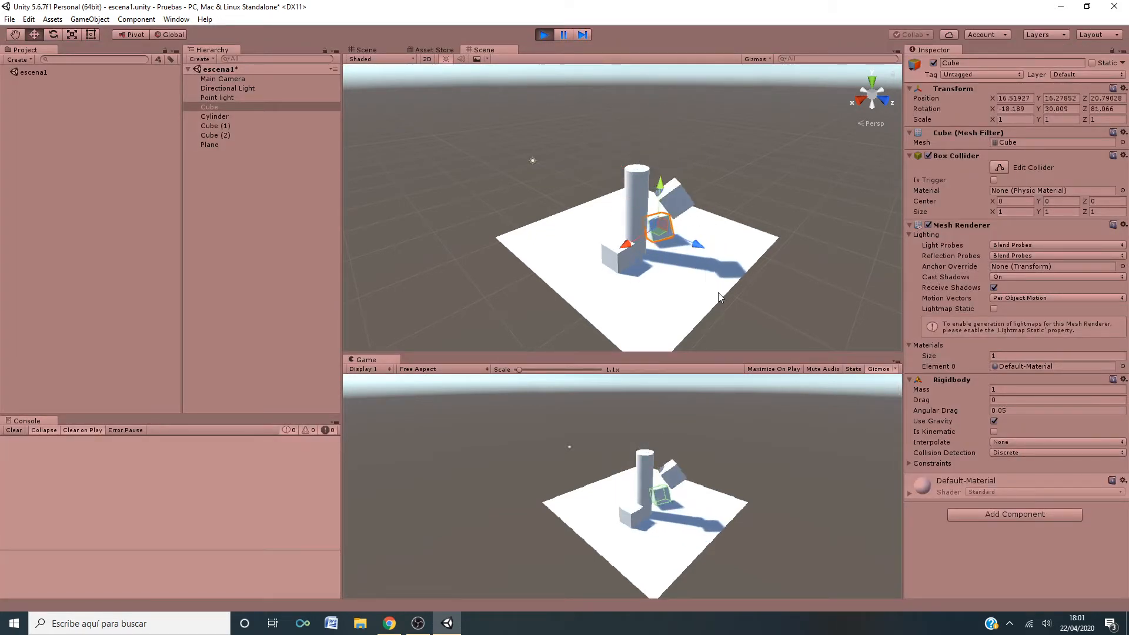
left_click(544, 34)
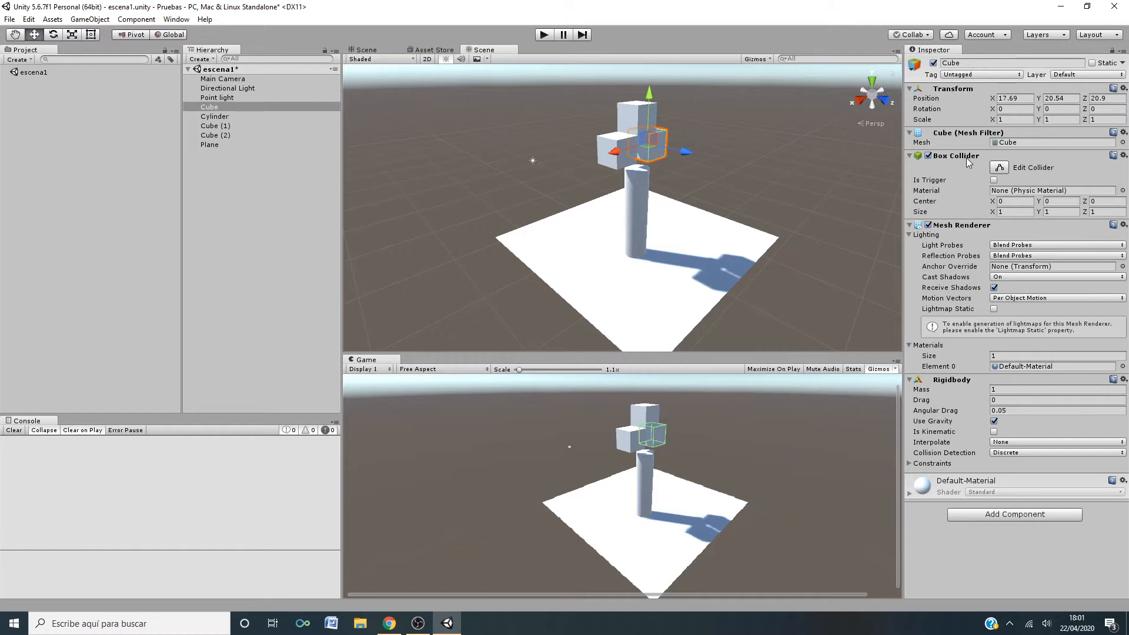
- Review the component categories and the Physics components that can be added to Cube, without adding any
left_click(1013, 513)
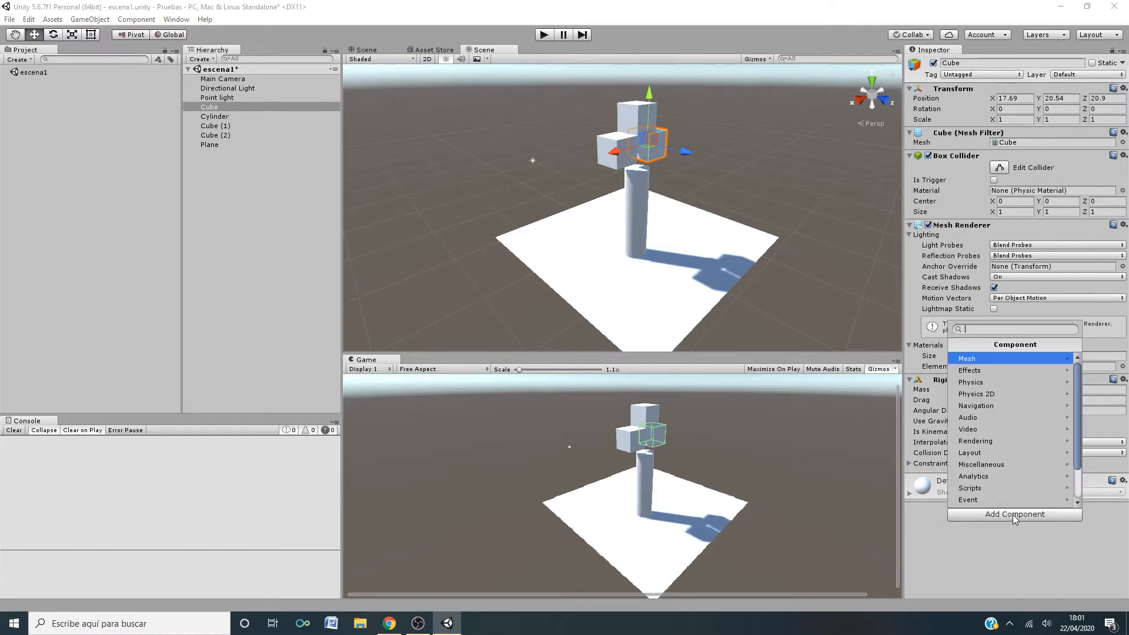
left_click(997, 383)
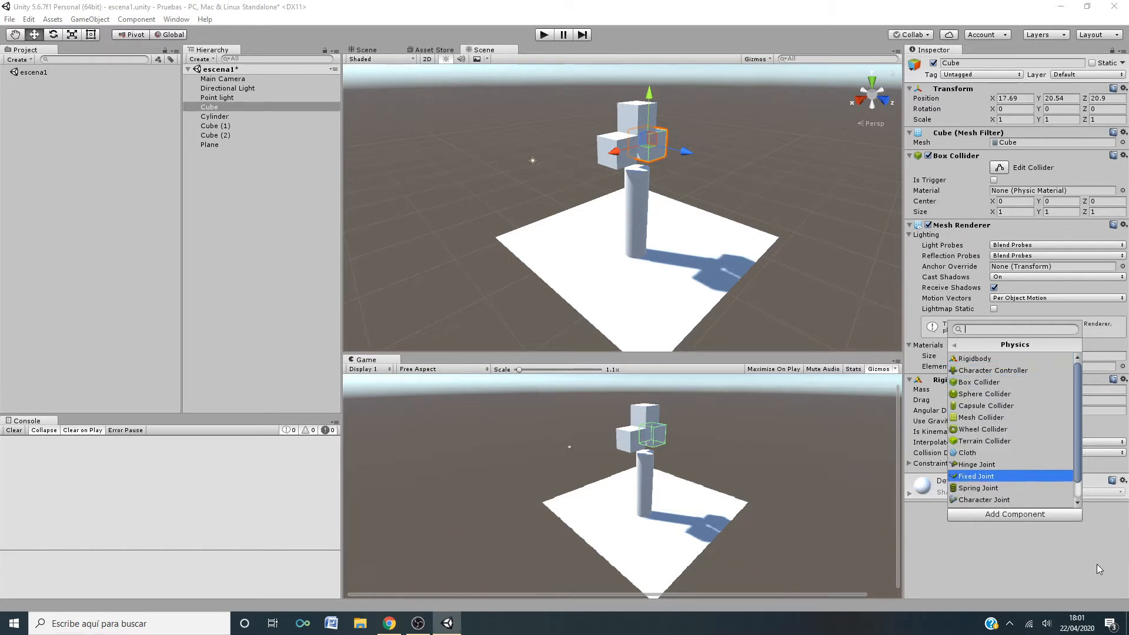
left_click(1071, 559)
left_click(1033, 519)
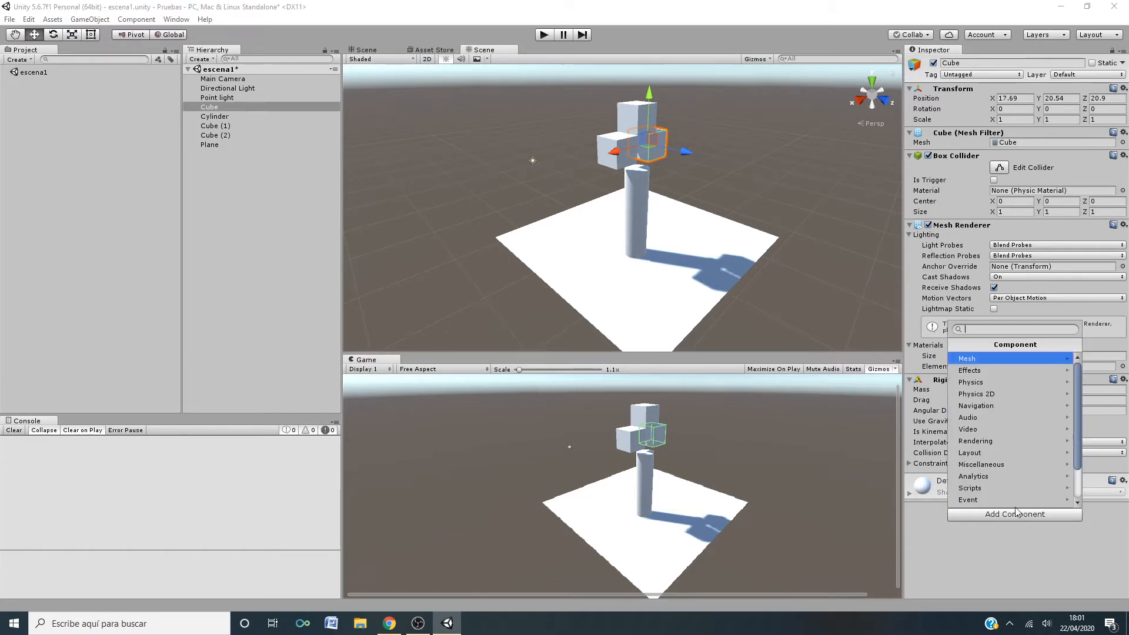
left_click(990, 383)
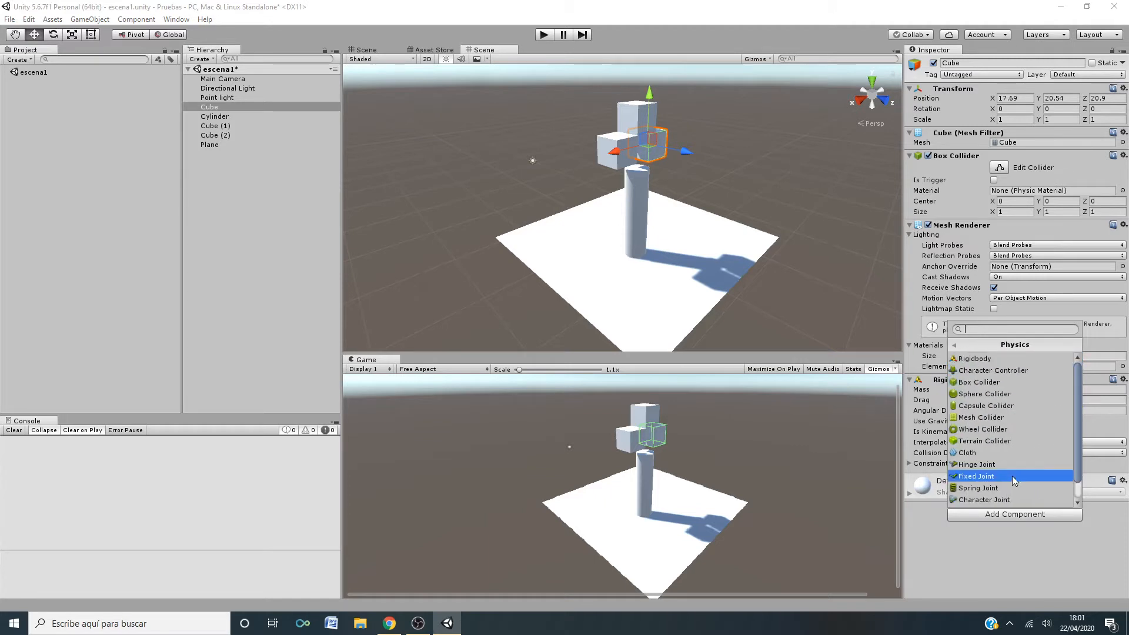
left_click(1022, 537)
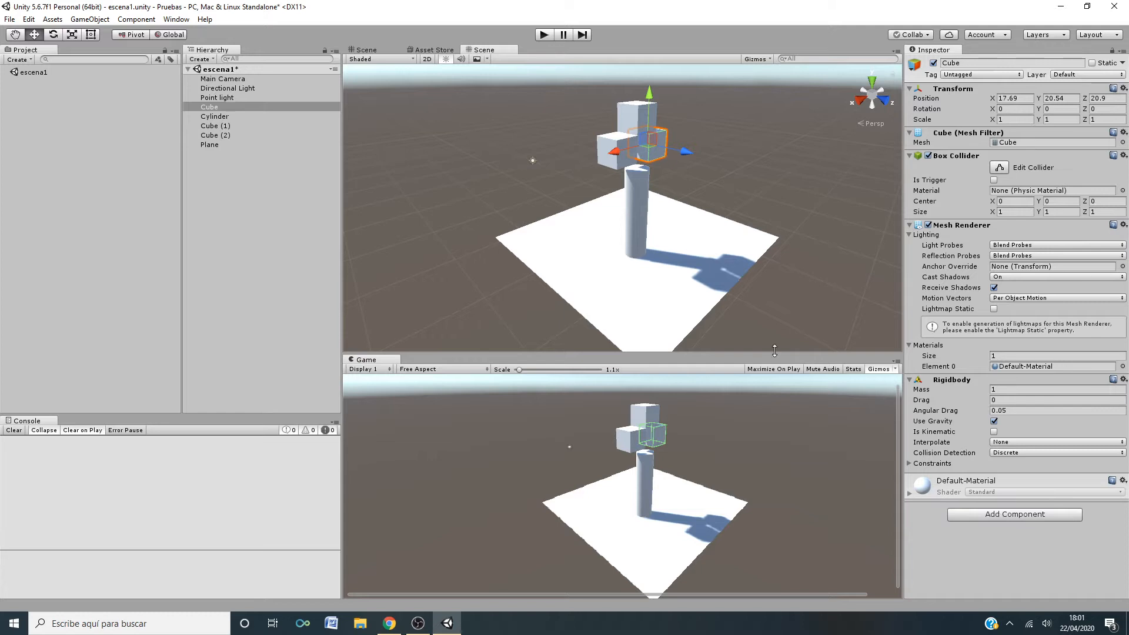
left_click(137, 19)
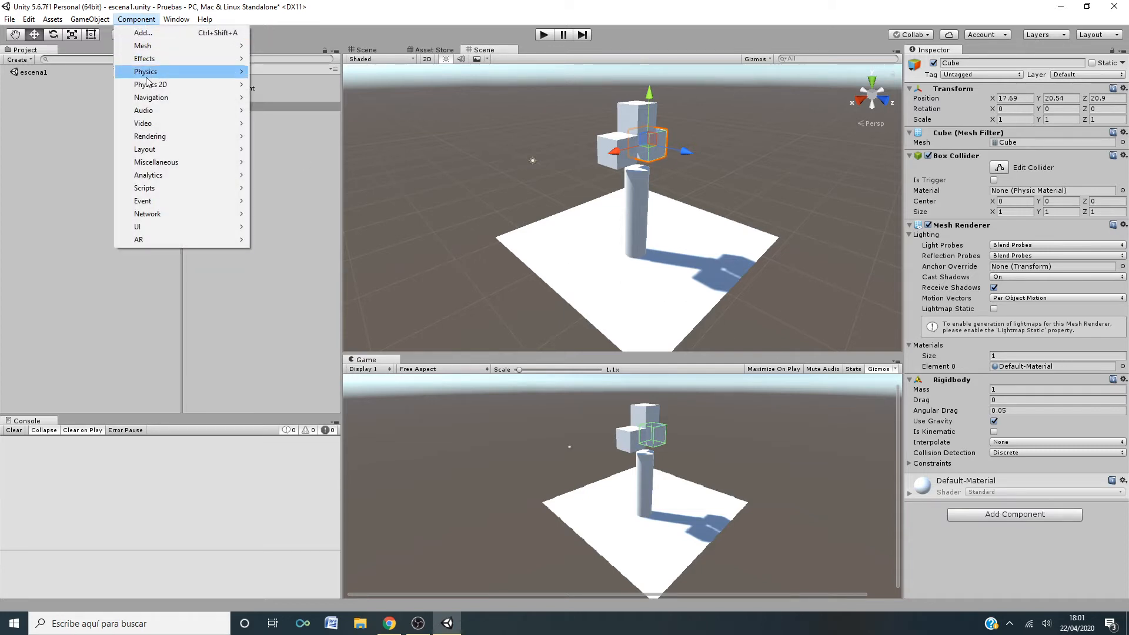
left_click(79, 209)
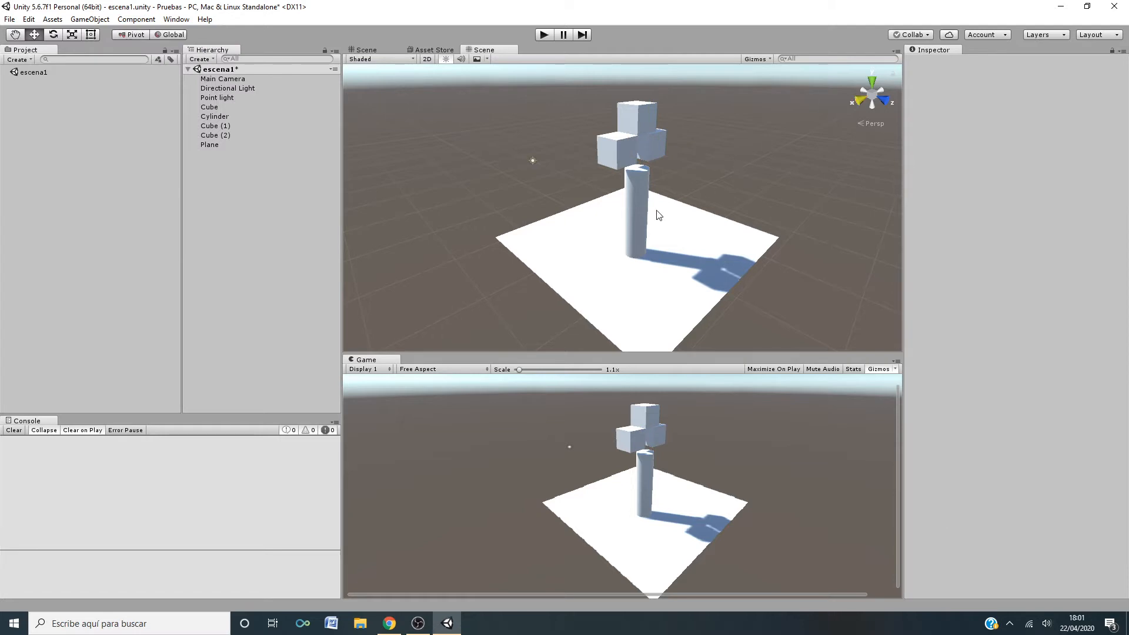
- Compare the components of Cube (2) and Cylinder, and clear the selection
left_click(628, 155)
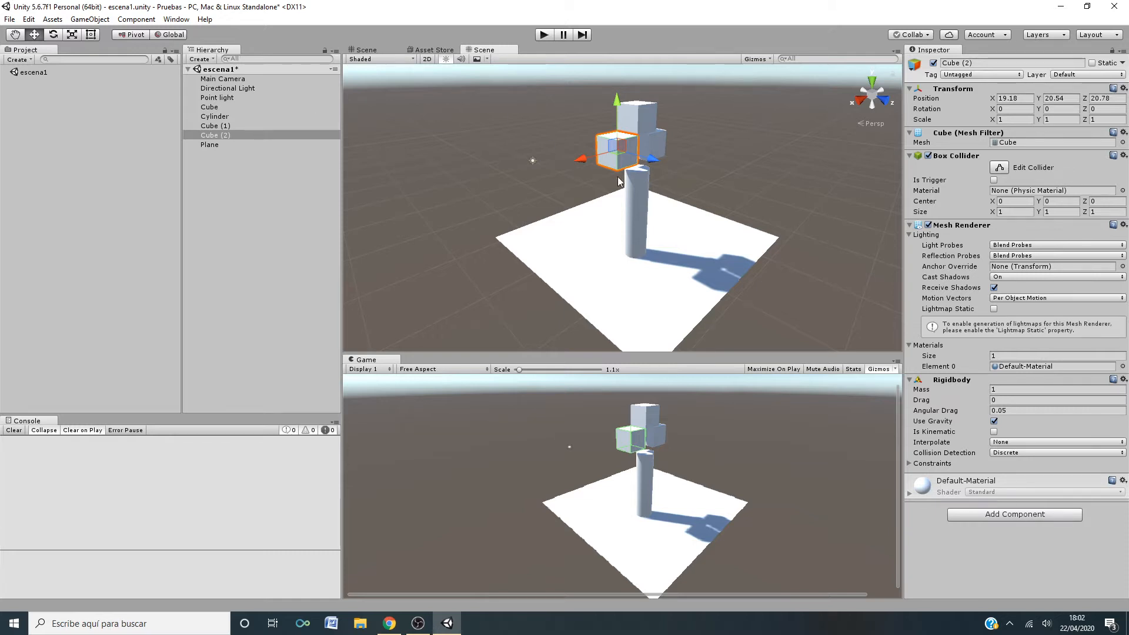
left_click(638, 220)
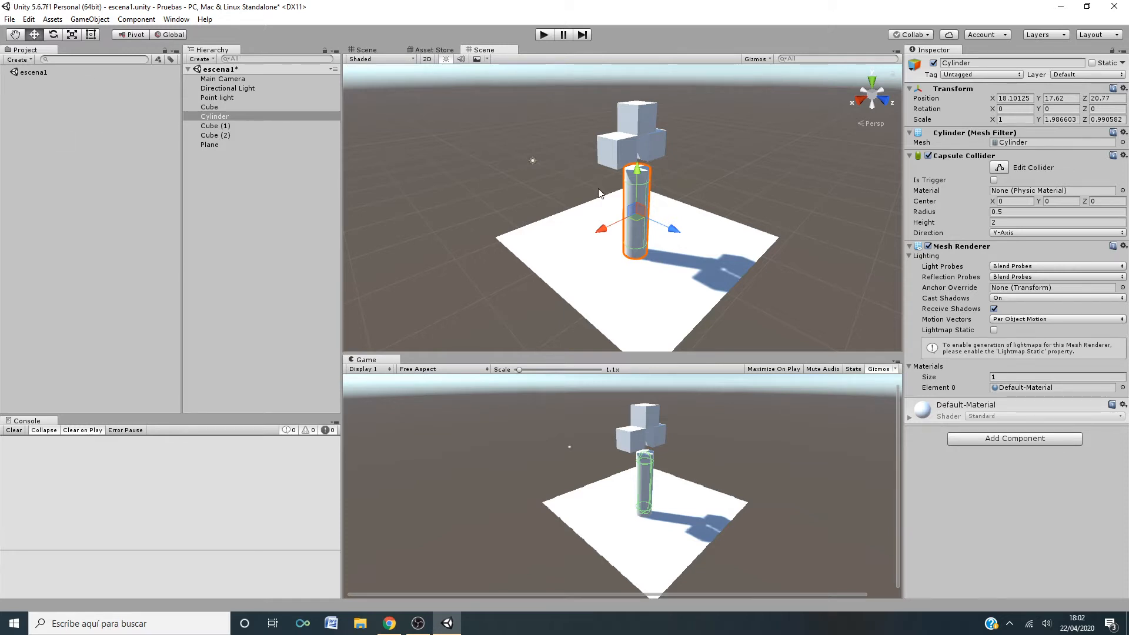
left_click(656, 228)
left_click(645, 215)
left_click(63, 139)
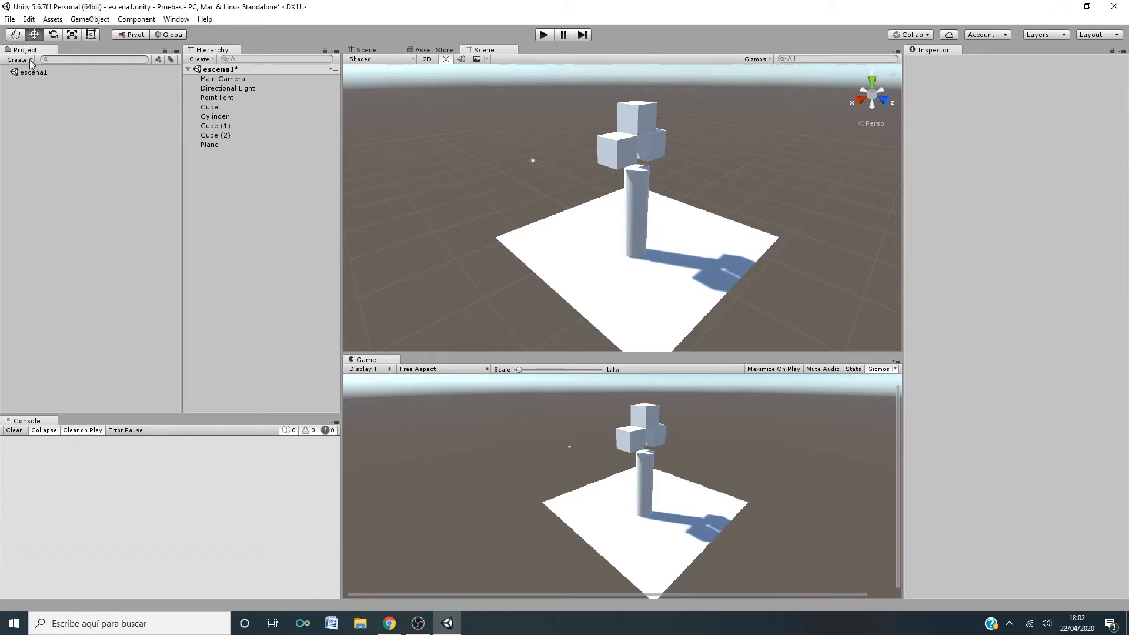
- Create a C# script named Hola in the project assets
left_click(18, 60)
left_click(45, 91)
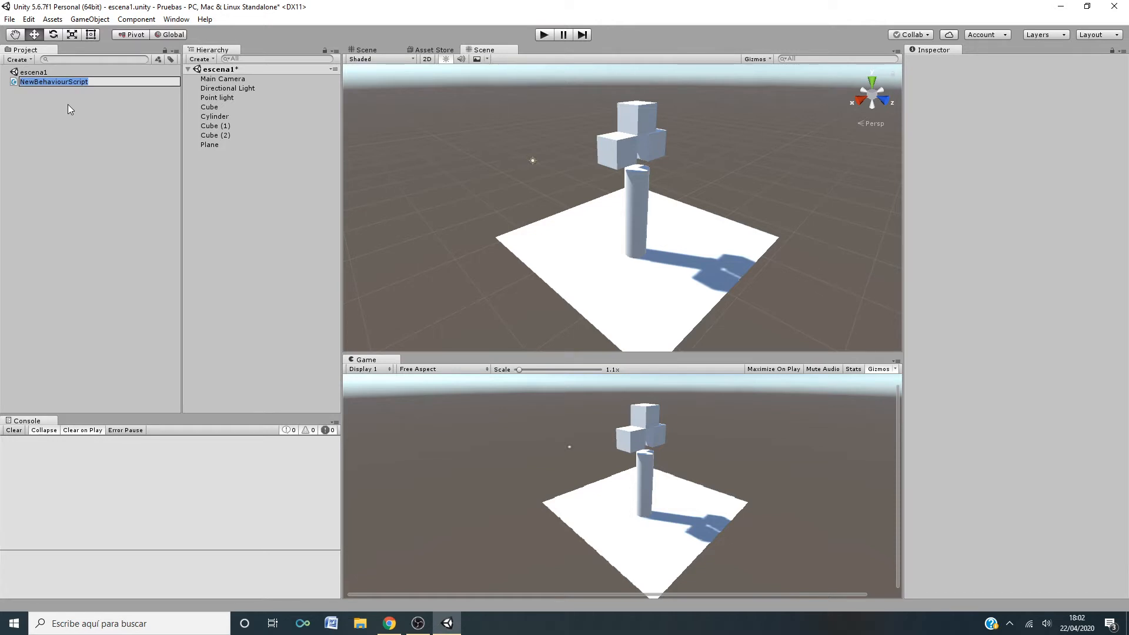
type("Hola")
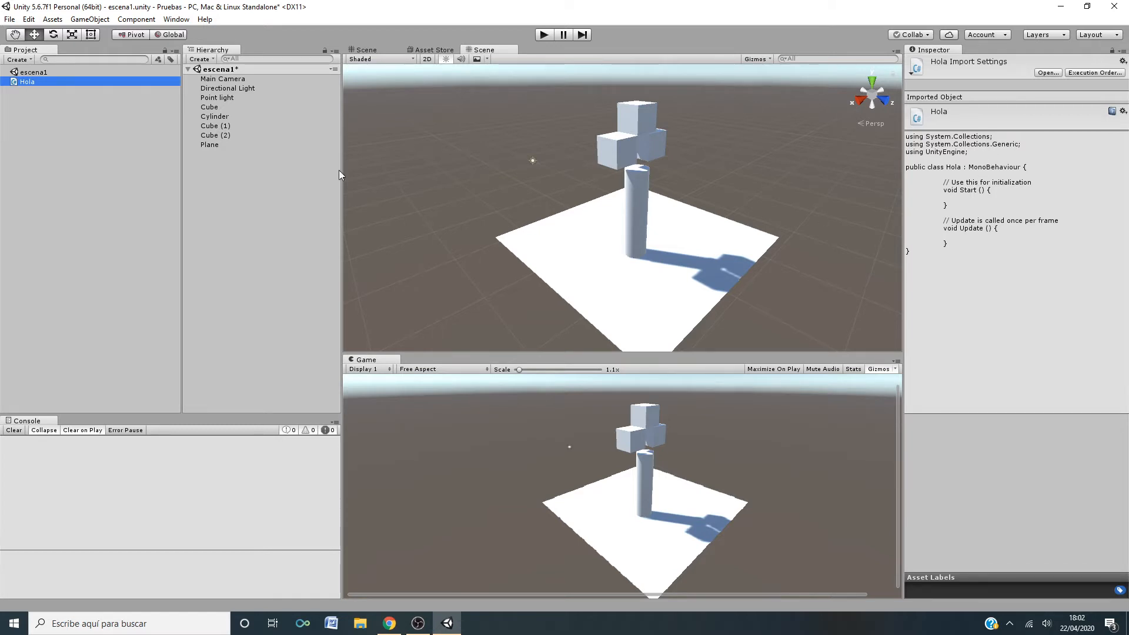
- Open the Hola script in MonoDevelop to examine its Start and Update methods, and close the editor
right_click(26, 87)
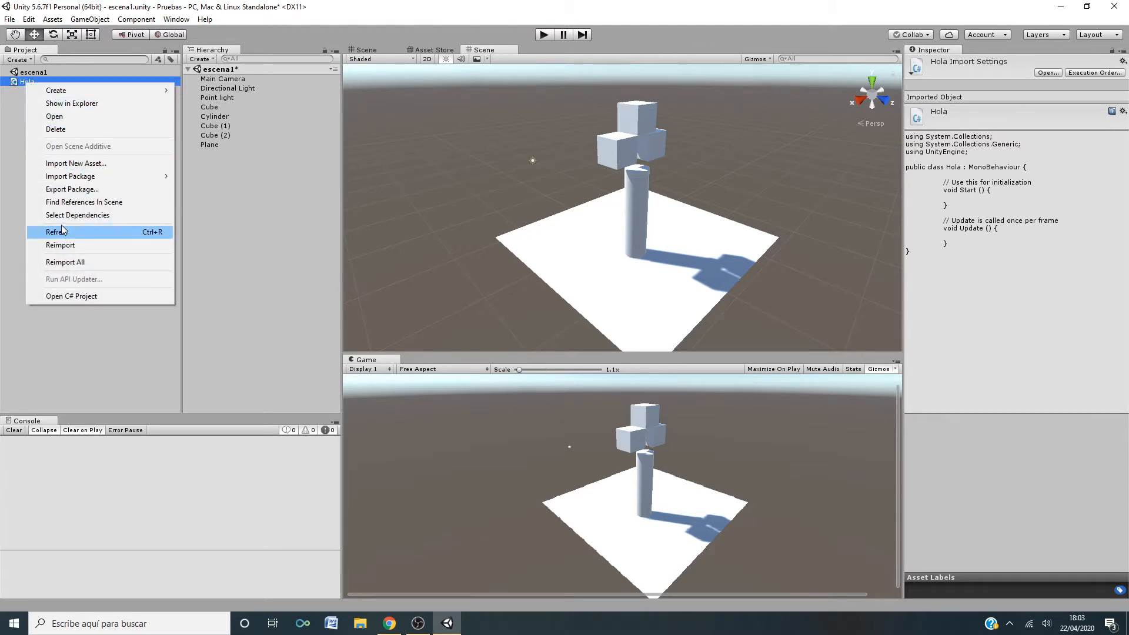
left_click(16, 154)
left_click(18, 83)
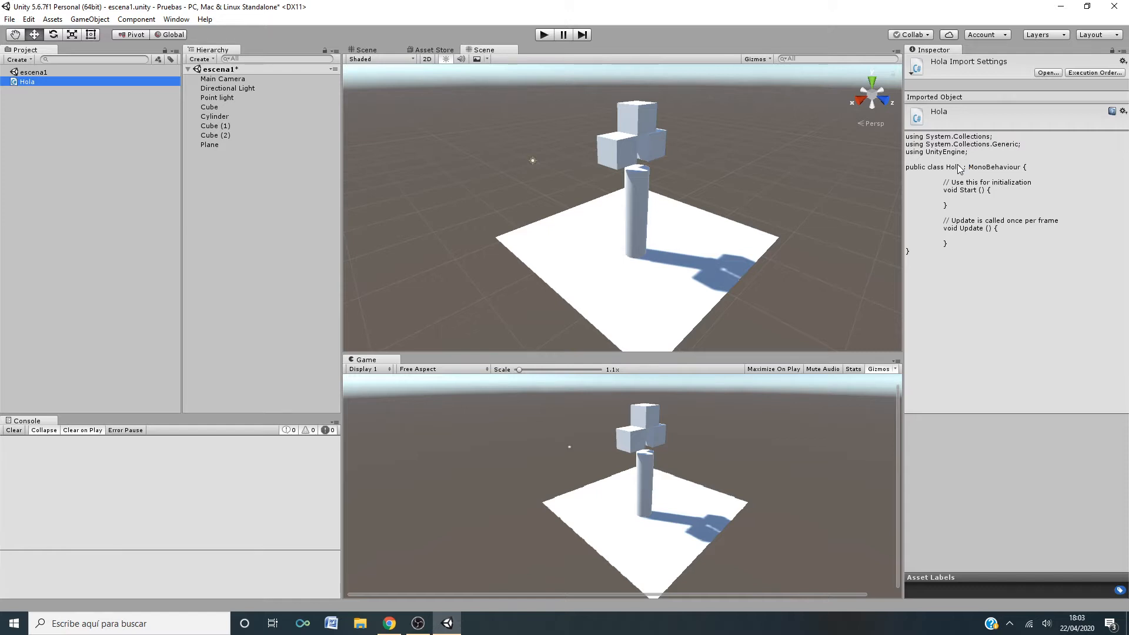
double_click(28, 82)
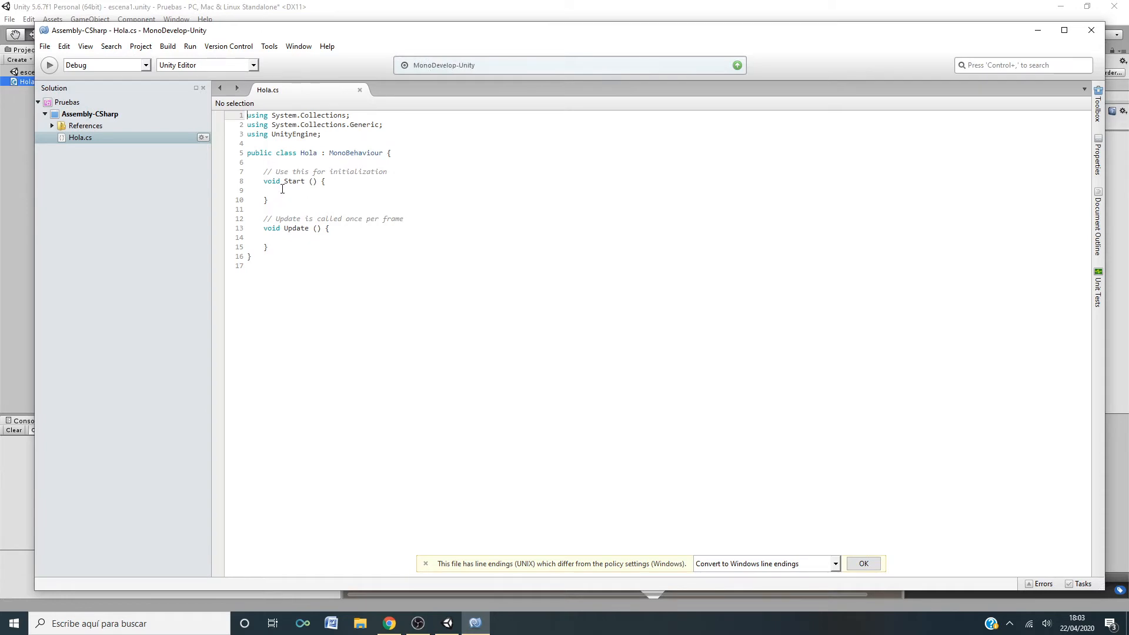
left_click(1092, 32)
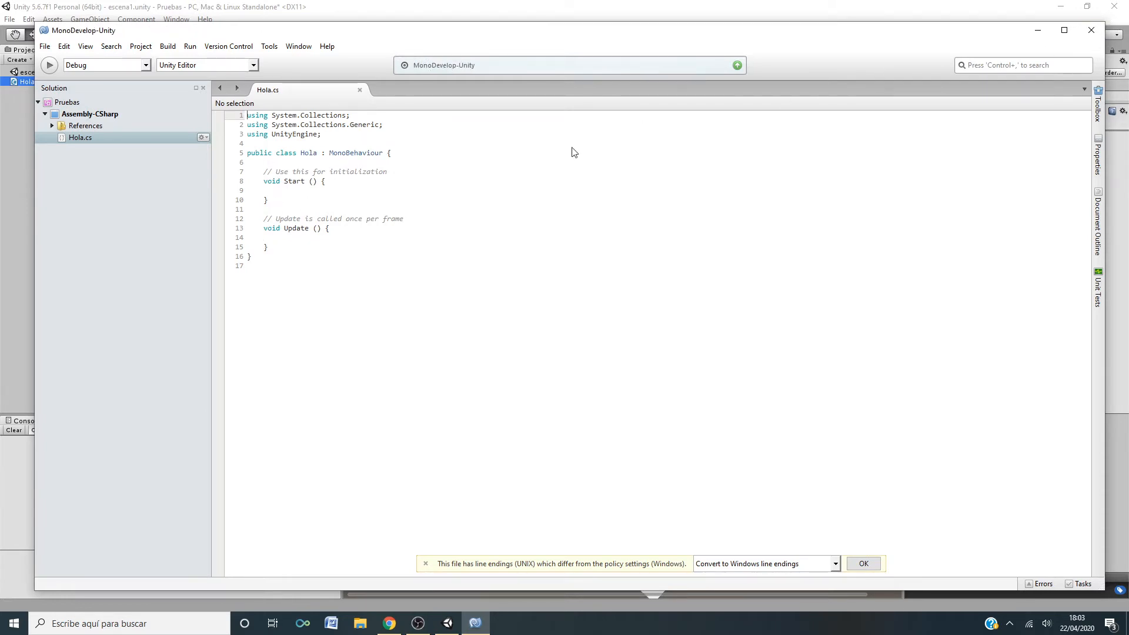
left_click(81, 169)
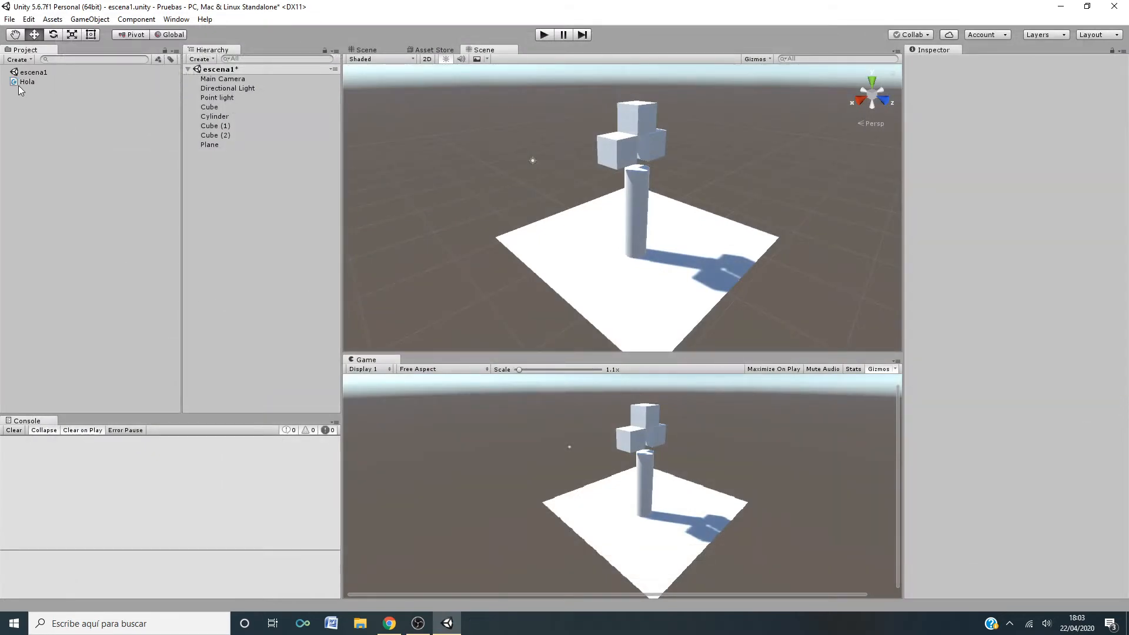
- Attach the Hola script to Cylinder as a component
left_click(625, 150)
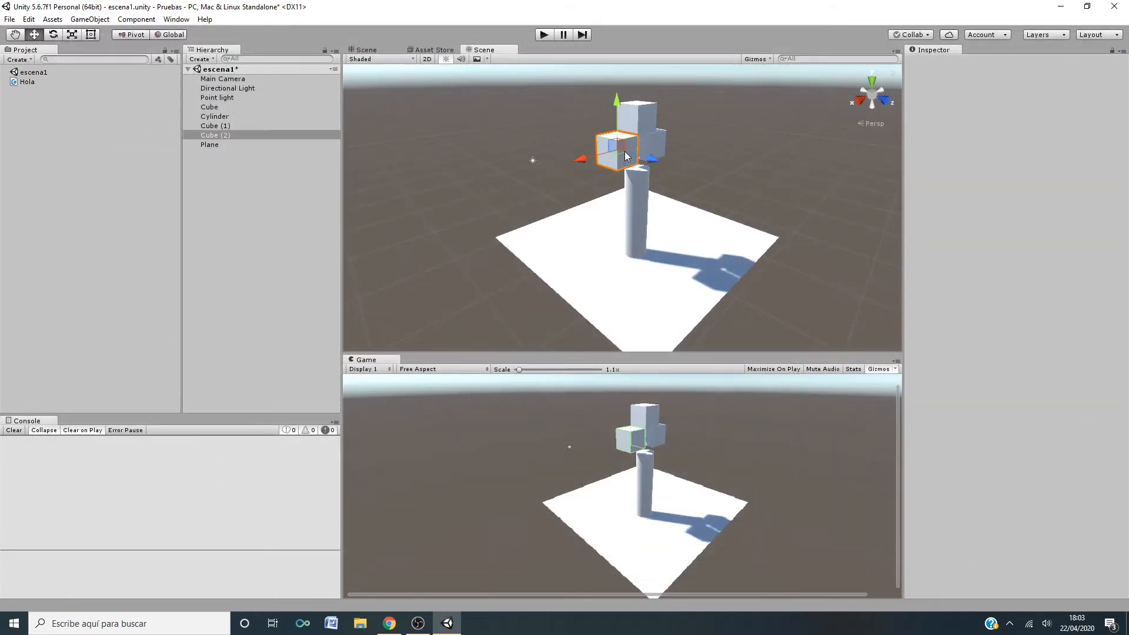
left_click(638, 212)
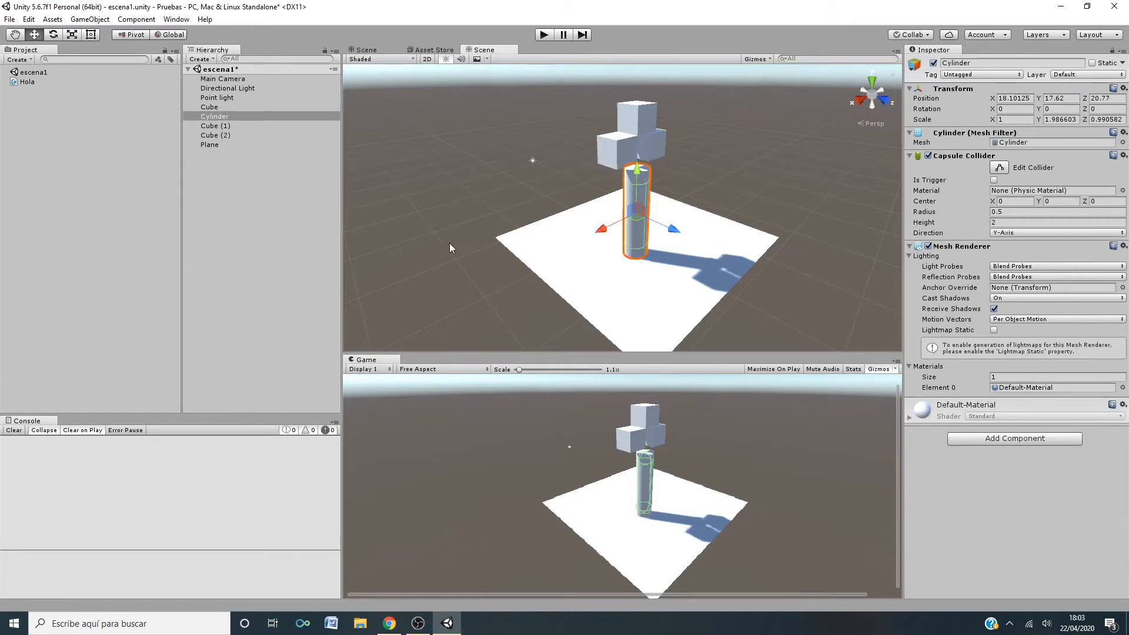
left_click(19, 83)
left_click_drag(18, 84, 976, 491)
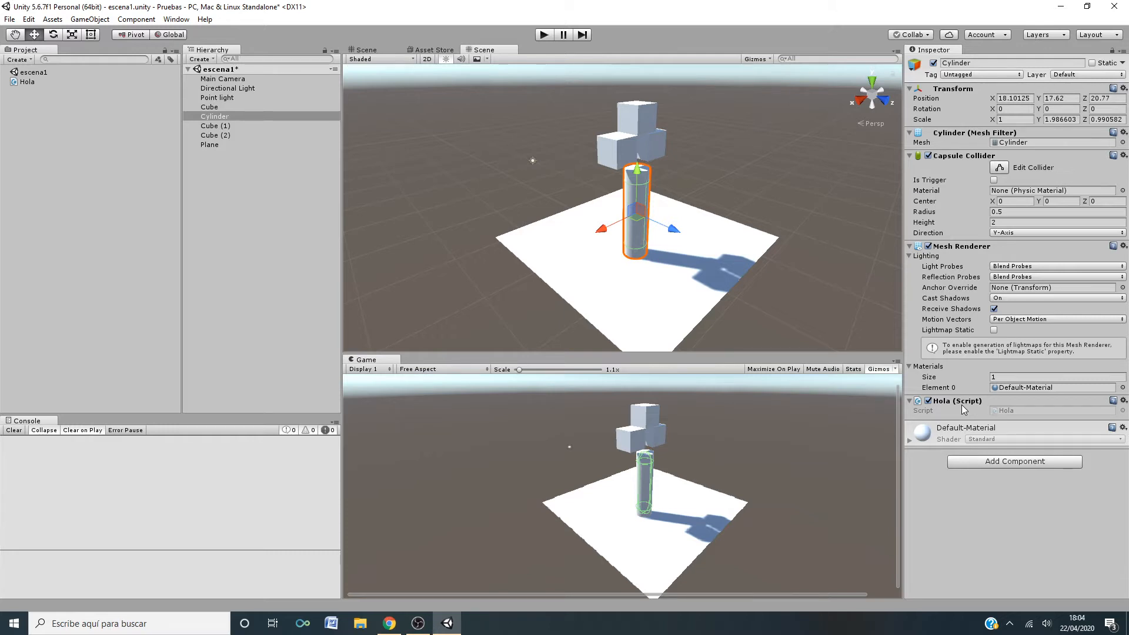
- Remove the Hola script component from Cylinder and delete the Hola script from the project assets
left_click(1123, 401)
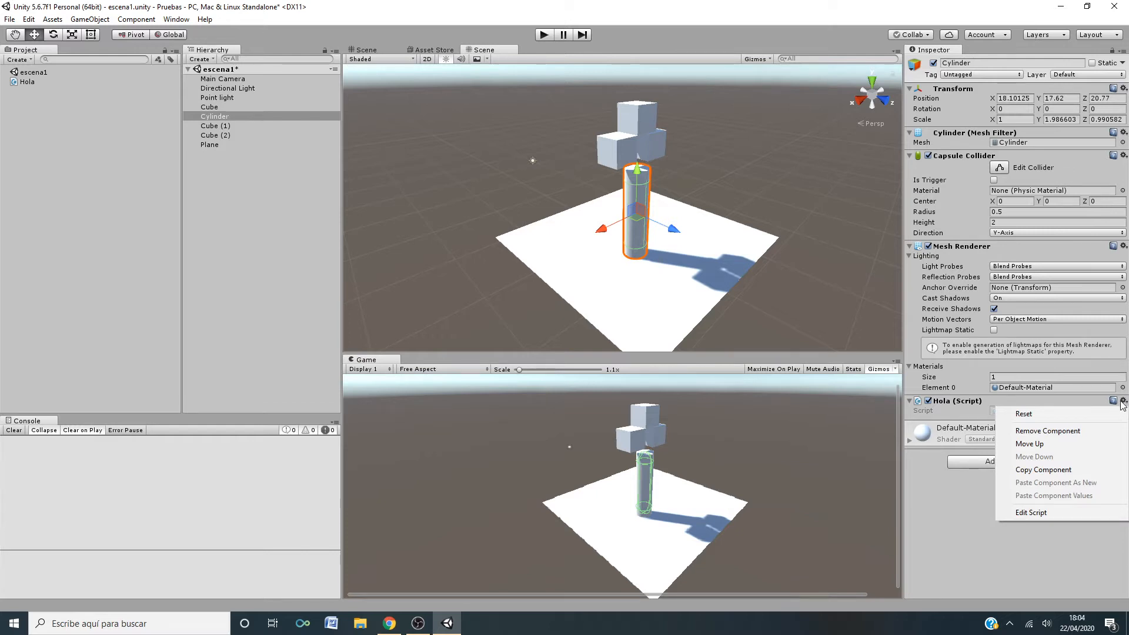
left_click(1047, 432)
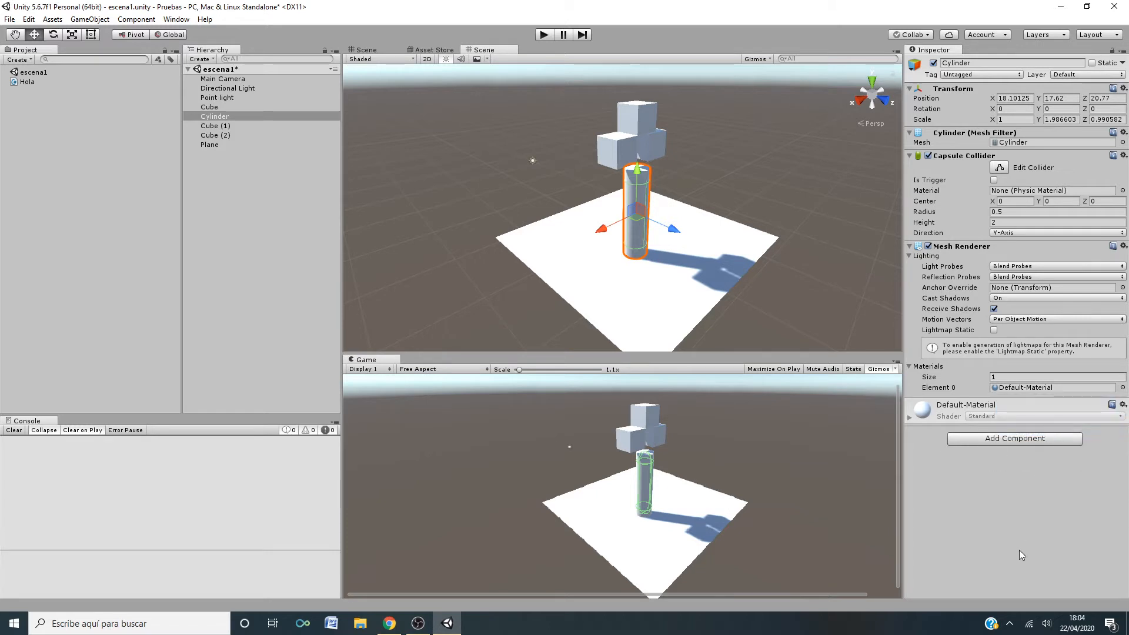
right_click(16, 84)
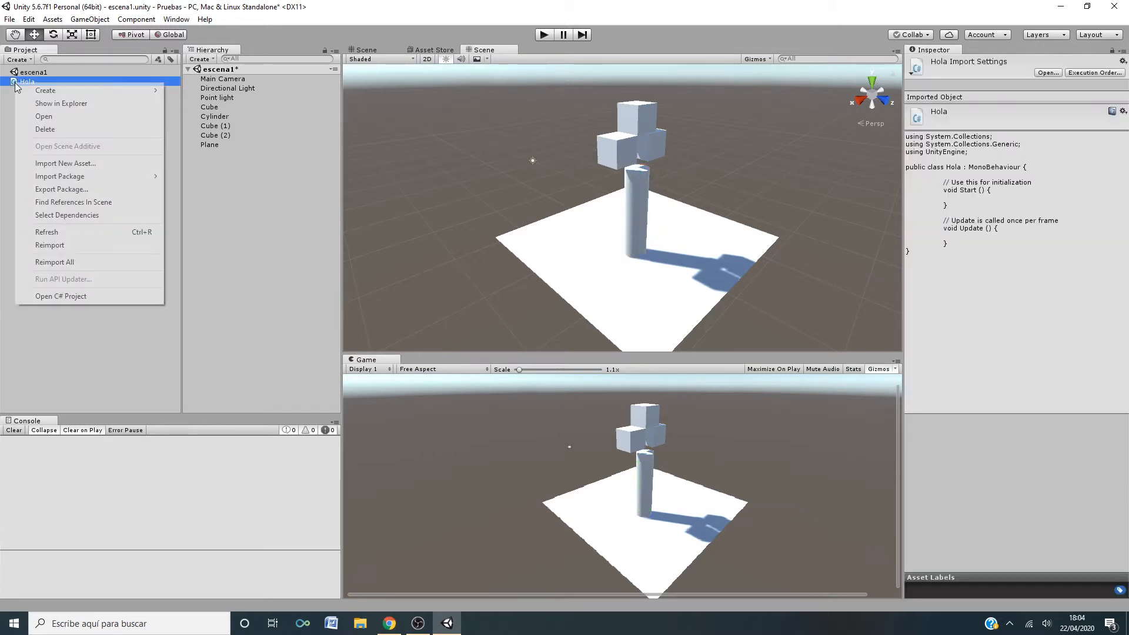
left_click(54, 129)
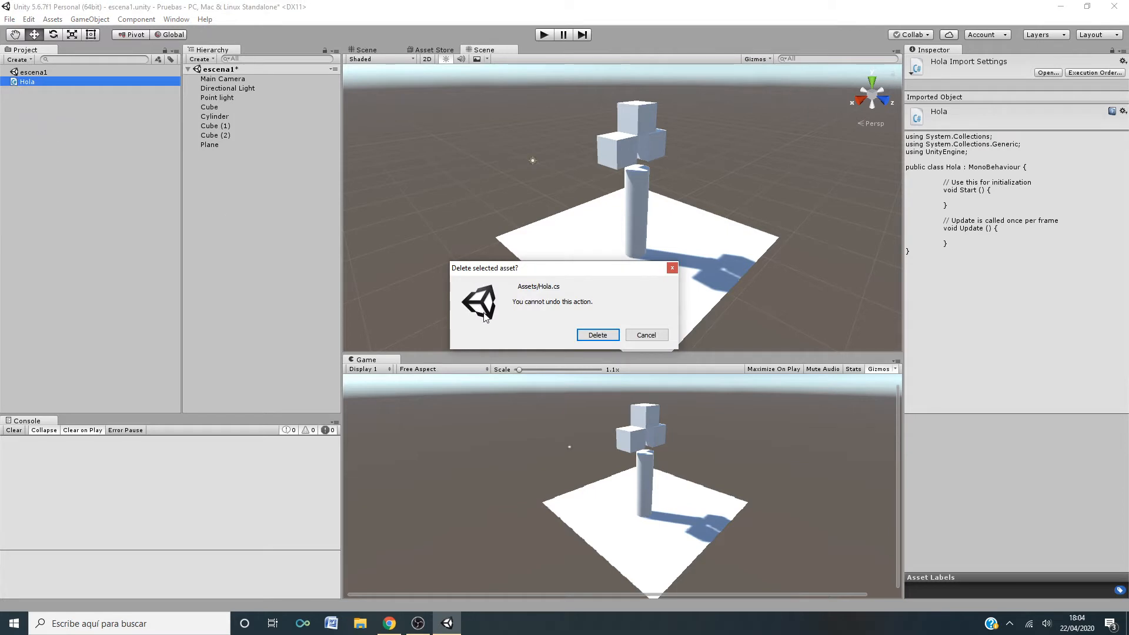
left_click(595, 340)
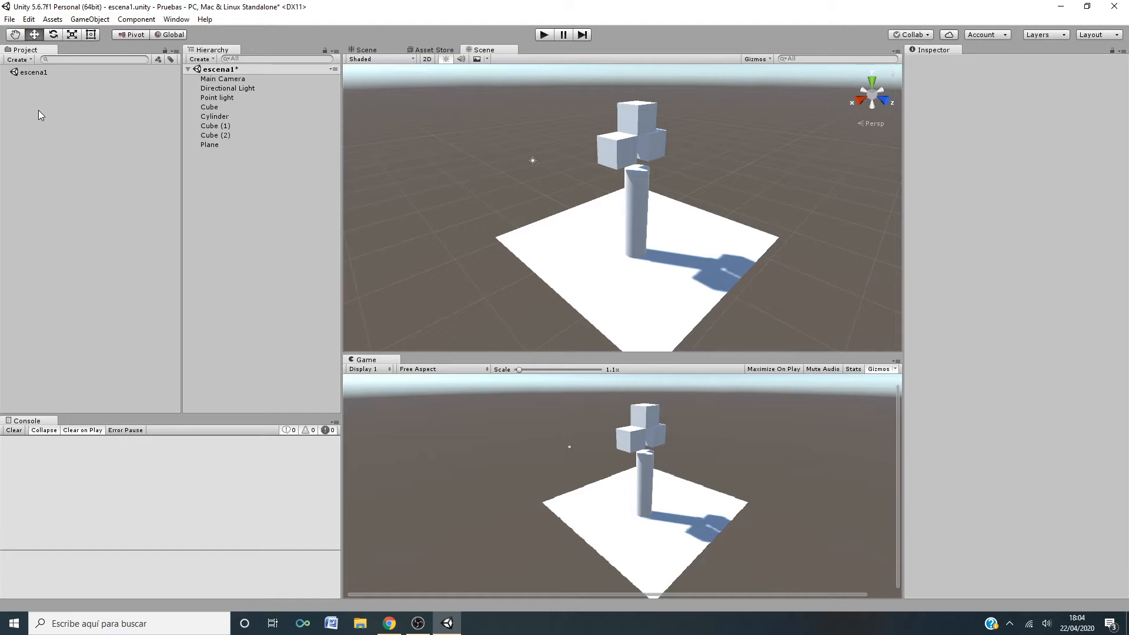
- Inspect the components of Cylinder, Cube (2), Cube (1) and Plane, trying the Rotate and Scale tools on Cube (2) before returning to Move
left_click(216, 116)
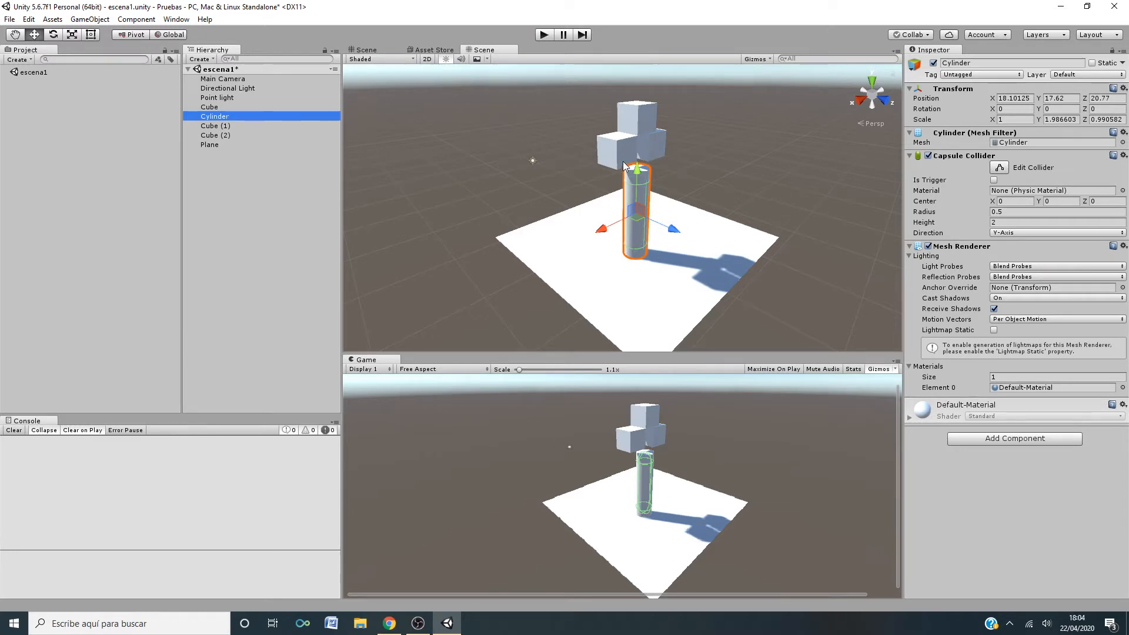
left_click(623, 143)
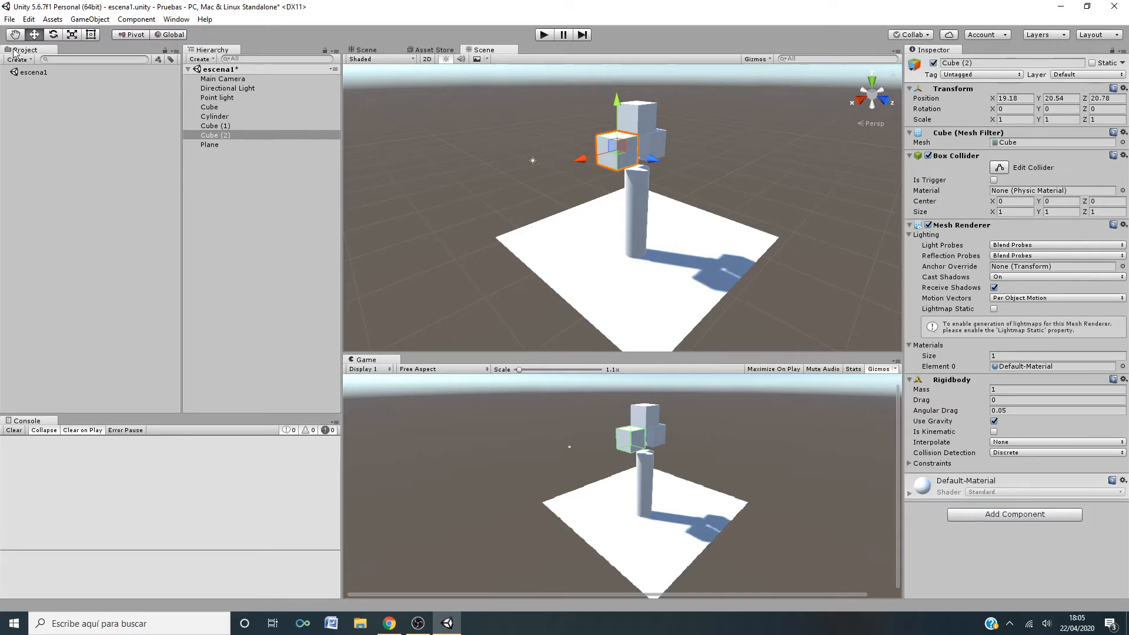
left_click(53, 34)
left_click(72, 34)
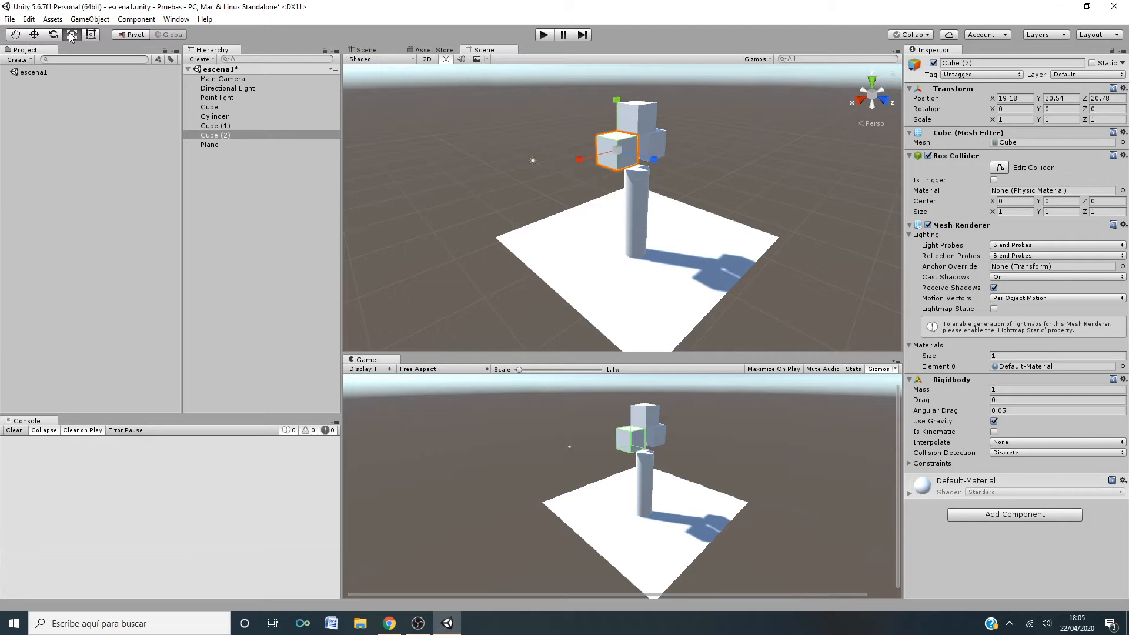
left_click(33, 34)
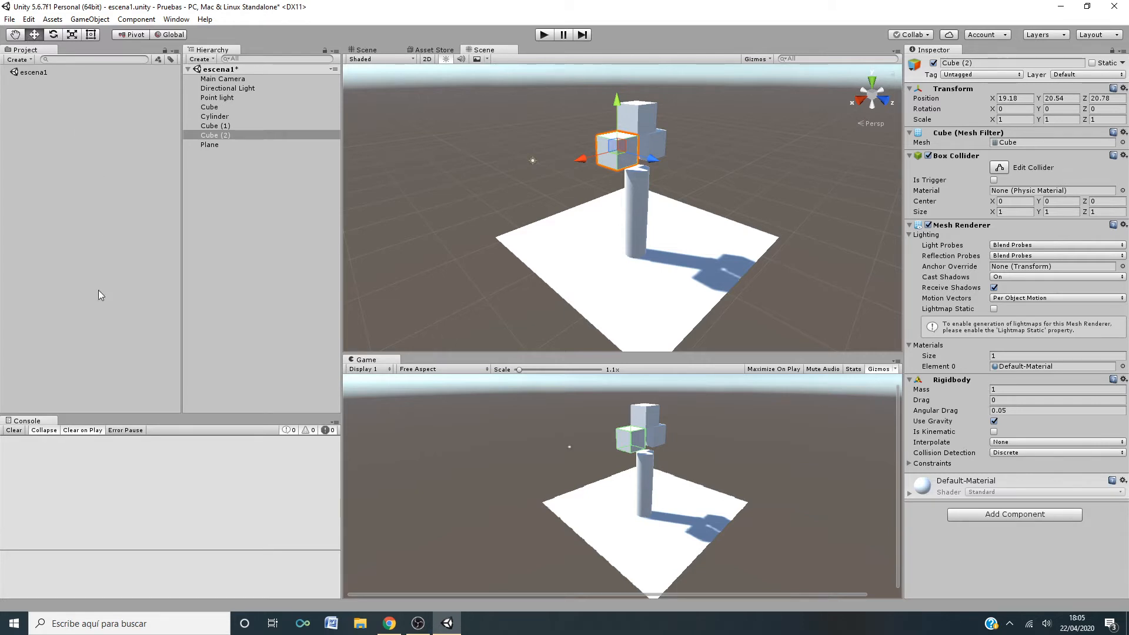
left_click(645, 128)
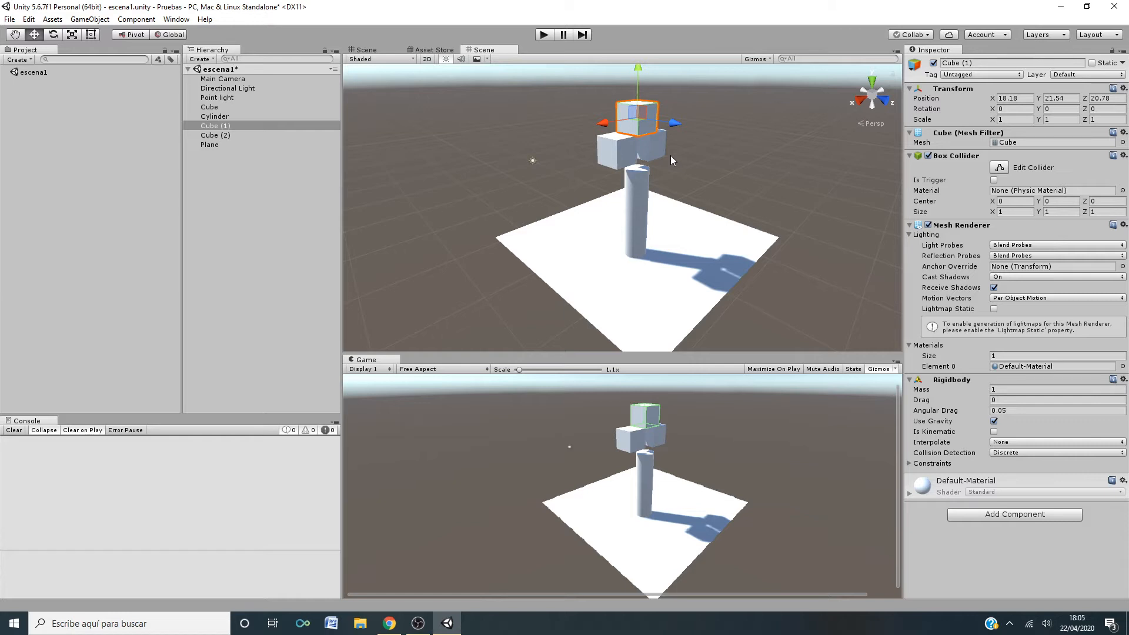
left_click(681, 261)
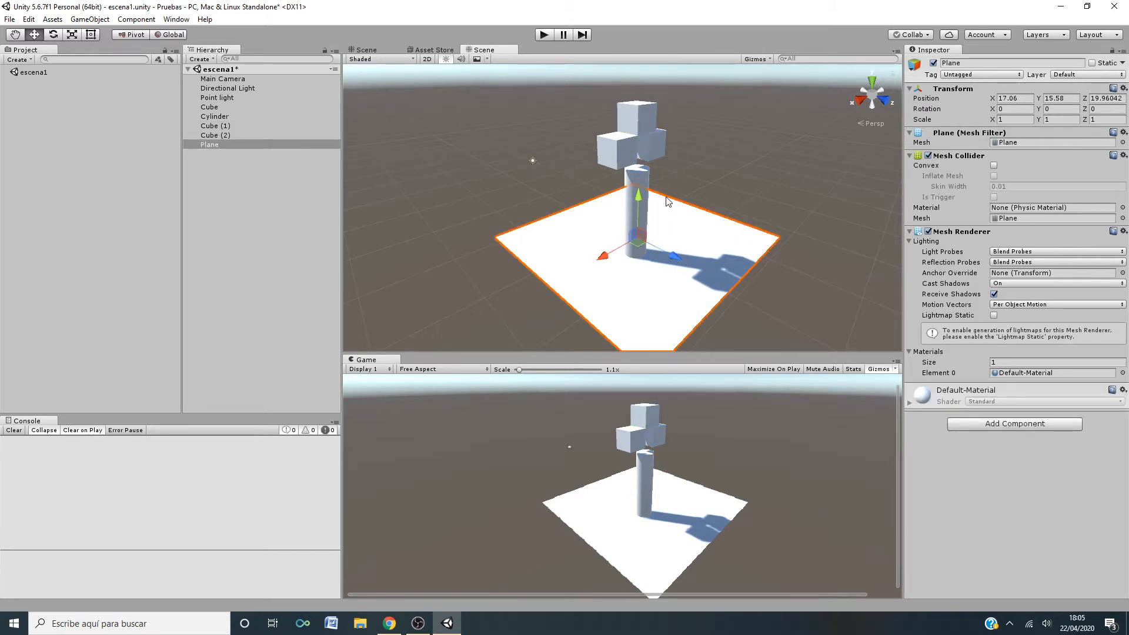
- Frame the cubes, cylinder and plane from a slightly rotated angle and align Main Camera with that scene view
scroll(668, 201, "up", 5)
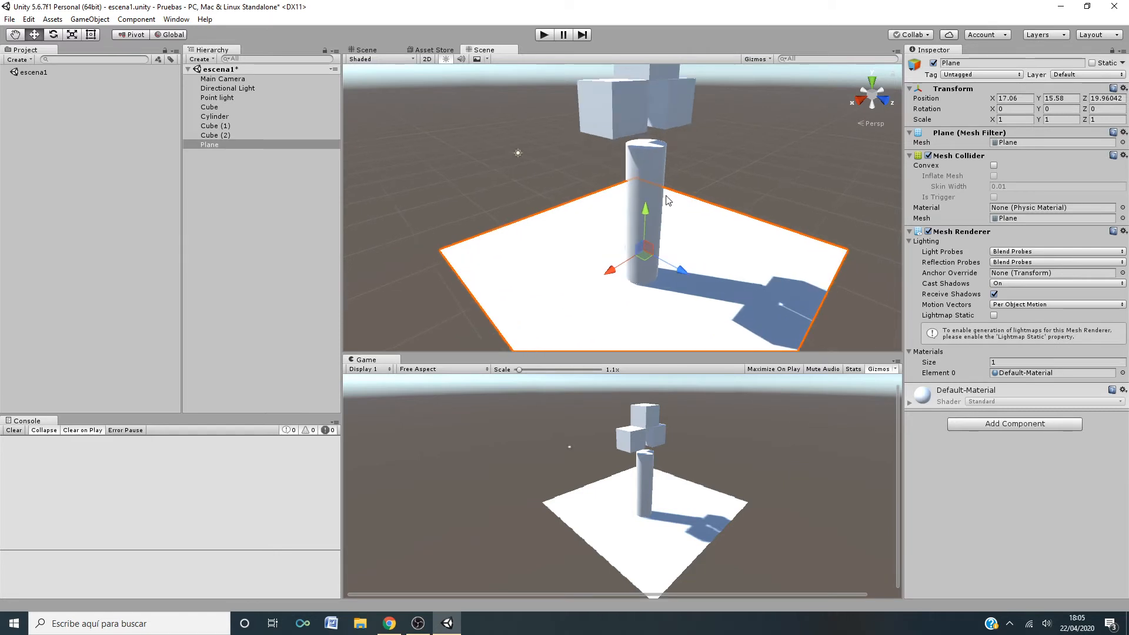
scroll(665, 195, "down", 5)
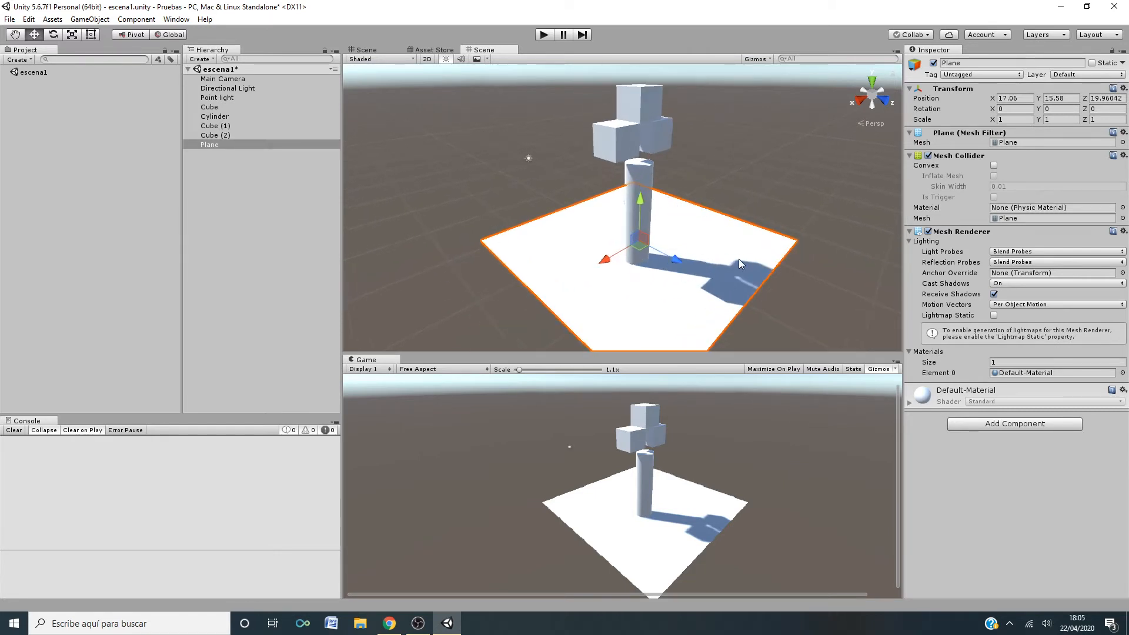
key("q")
left_click_drag(742, 251, 587, 246)
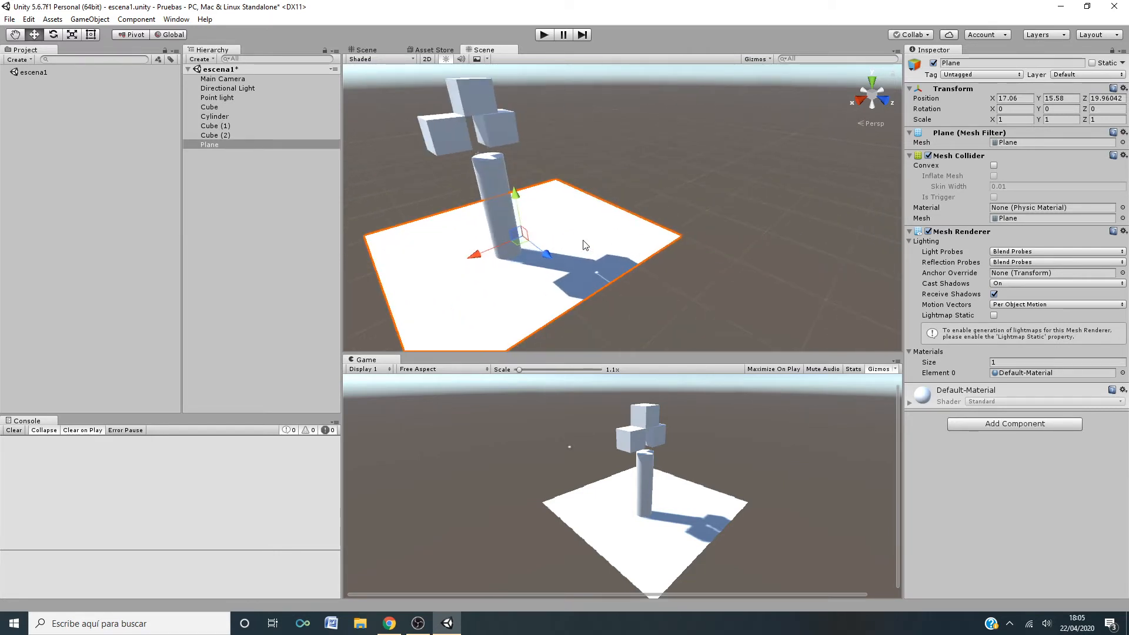
left_click_drag(537, 219, 610, 207)
key("w")
scroll(611, 203, "down", 2)
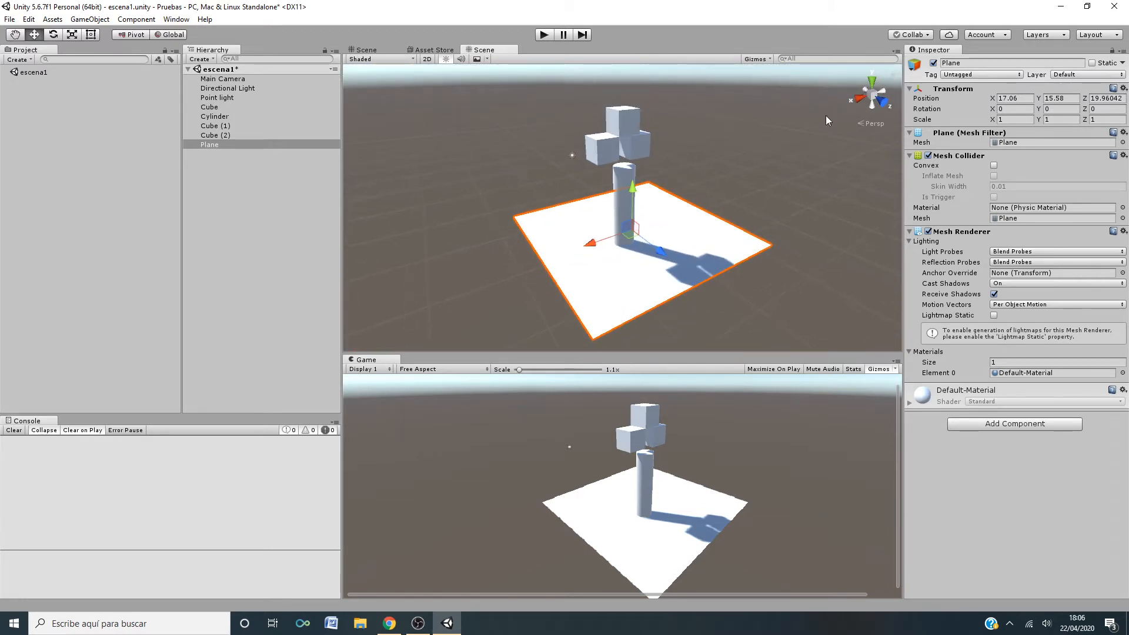
left_click(239, 79)
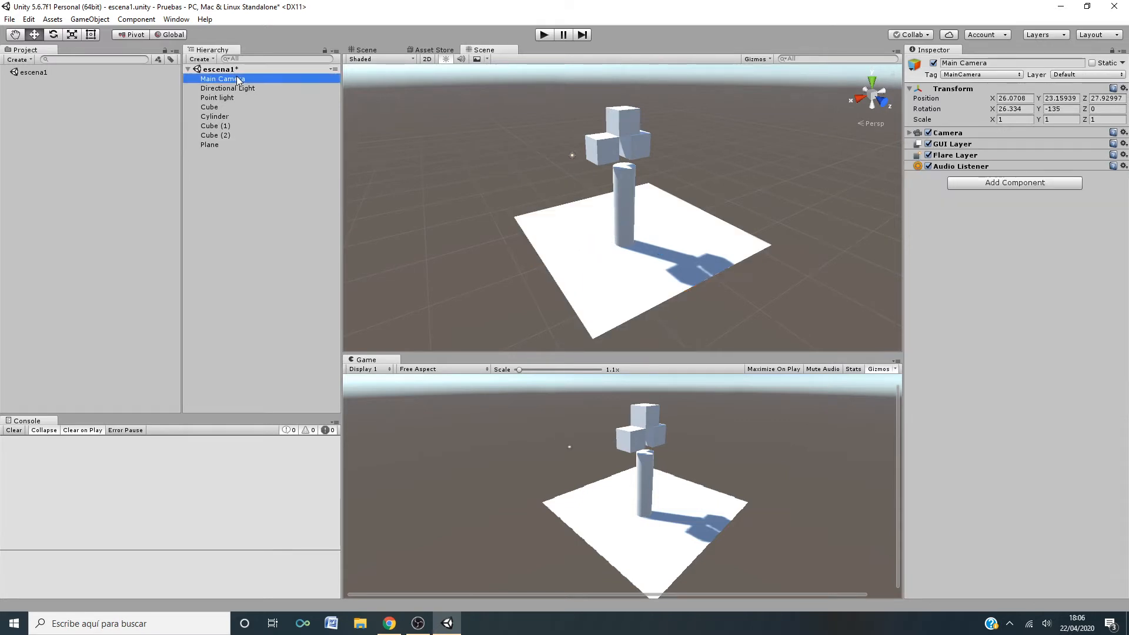
left_click(92, 19)
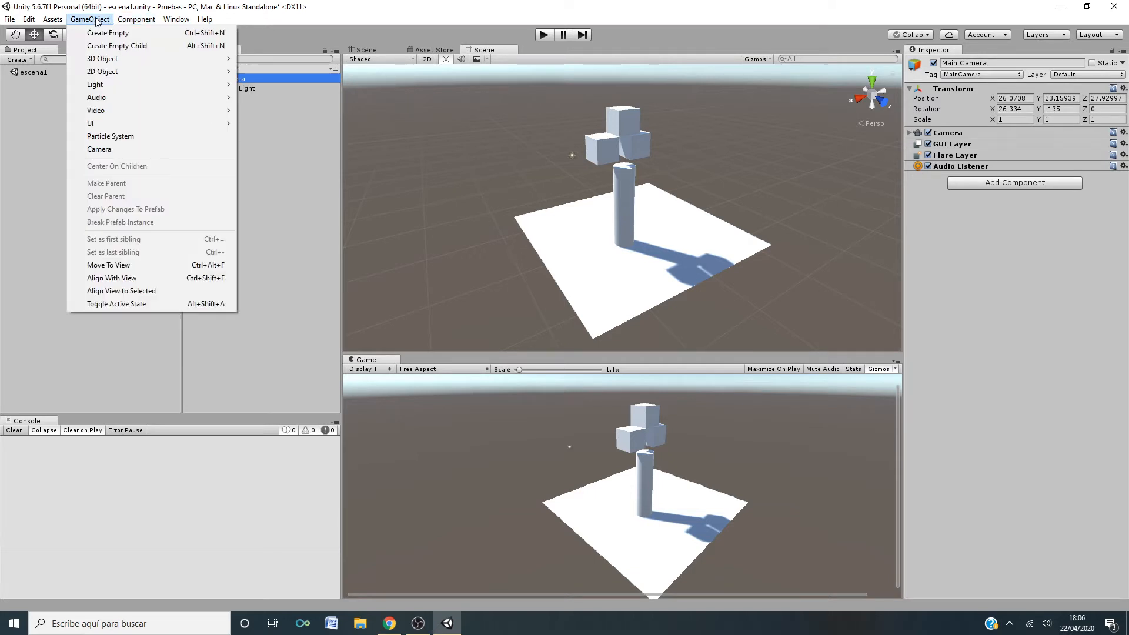
left_click(138, 285)
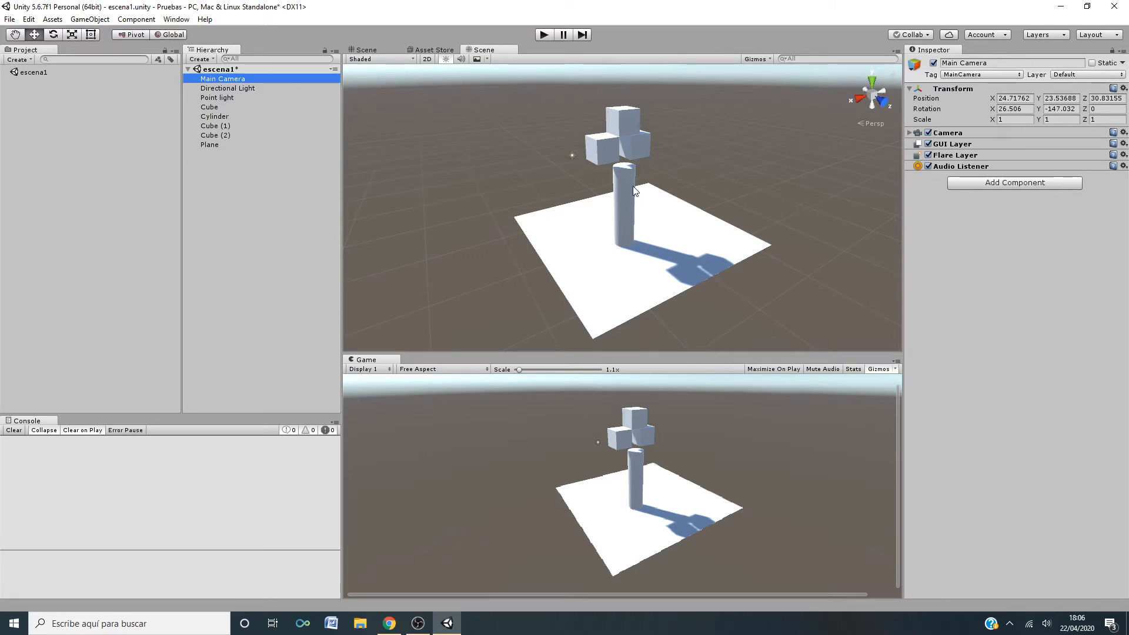
- Realign Main Camera with a closer scene view that keeps all three cubes and the cylinder in frame
scroll(649, 235, "up", 2)
scroll(649, 241, "up", 2)
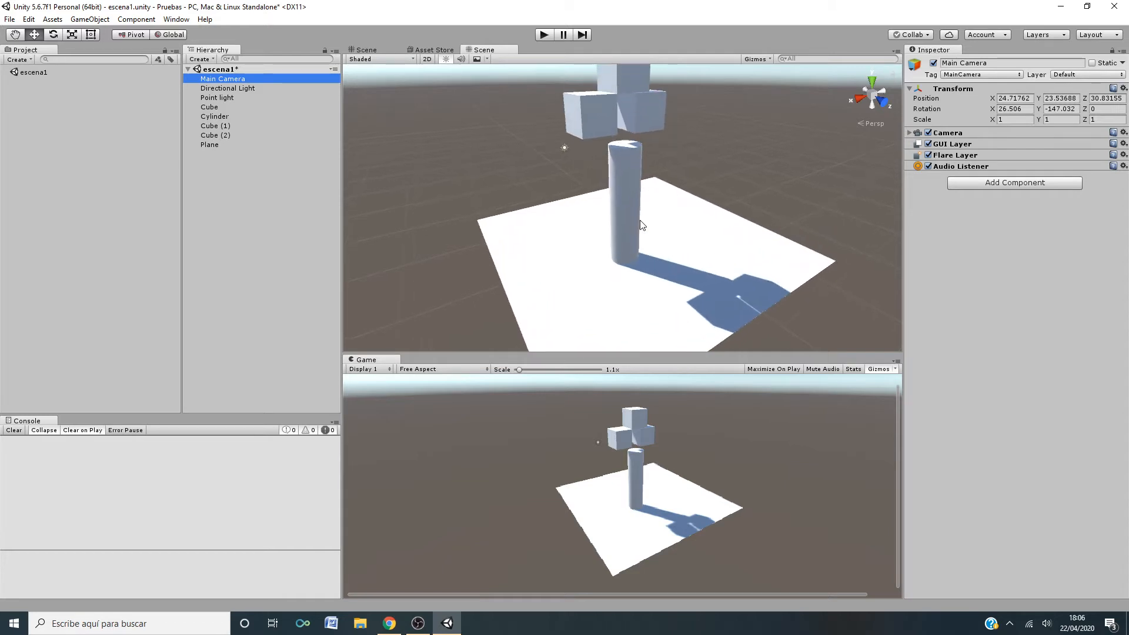
middle_click_drag(640, 219, 639, 257)
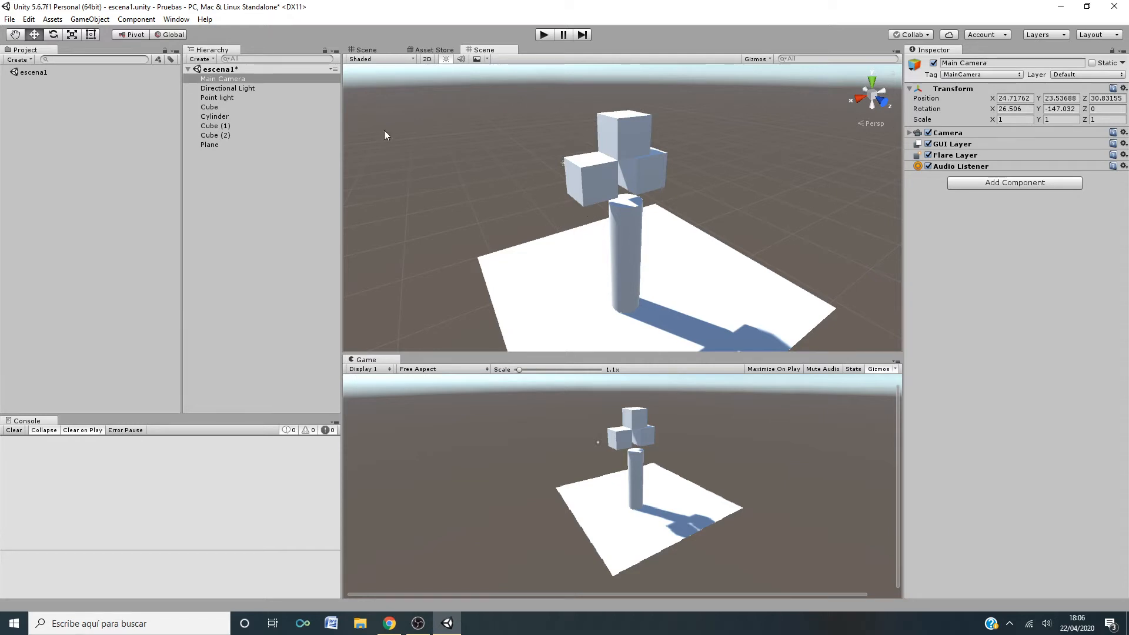
left_click(241, 78)
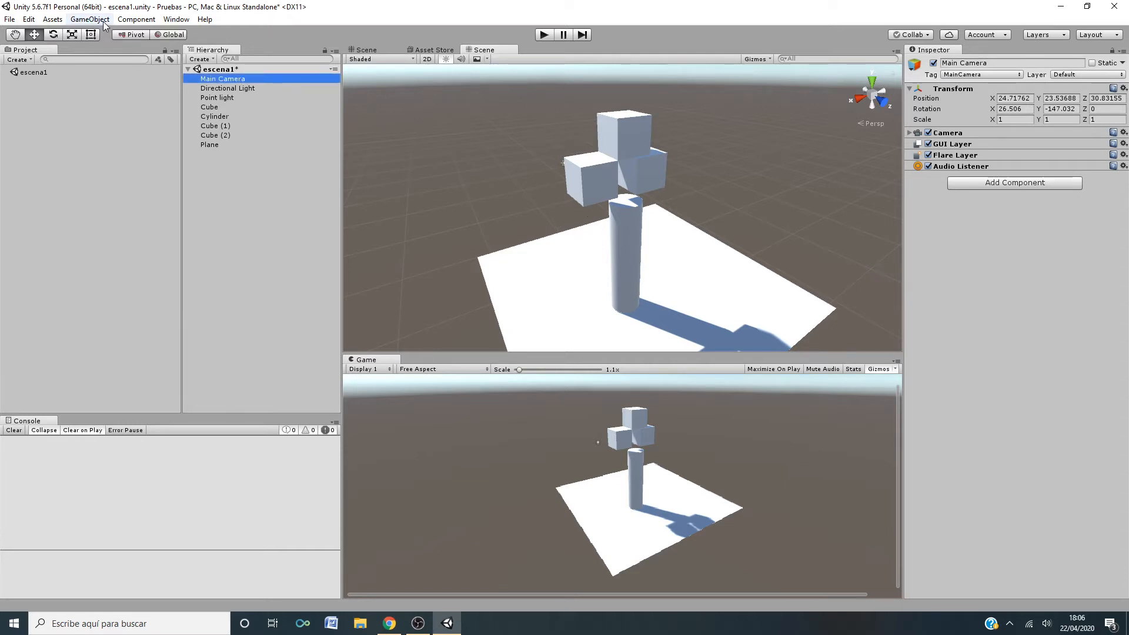
left_click(103, 22)
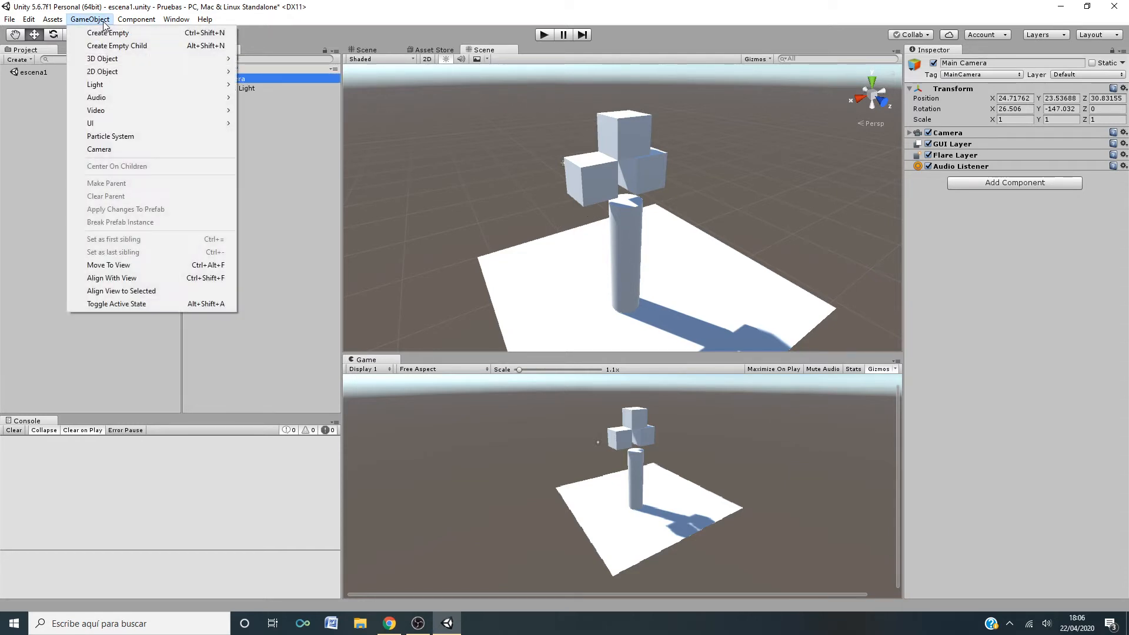
left_click(147, 278)
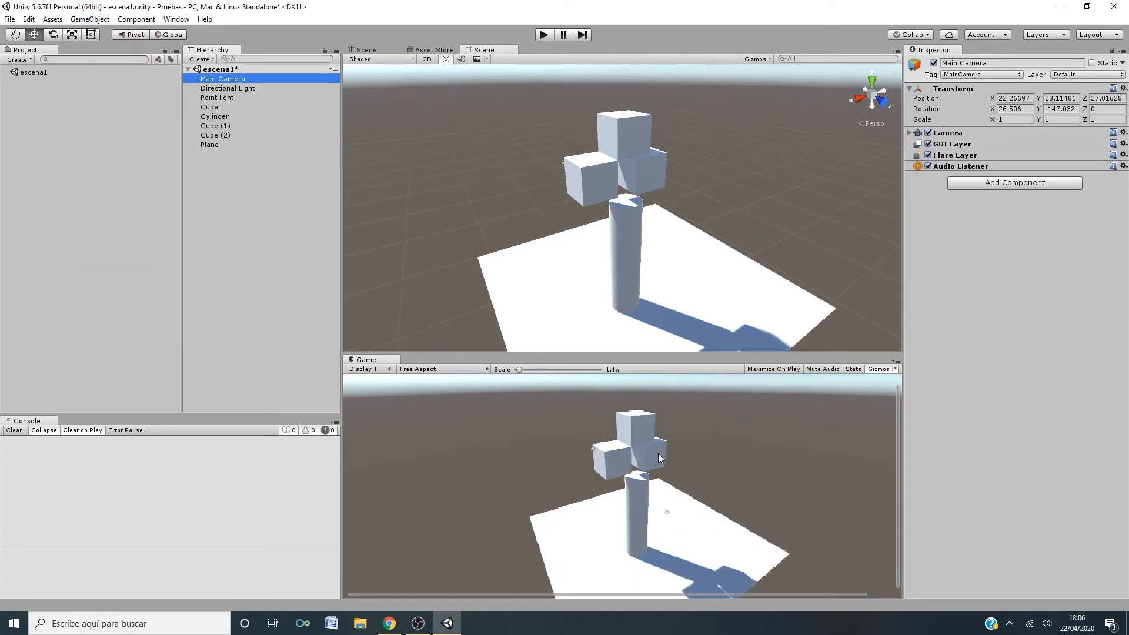
- Test the scene in Play mode, first at normal size and again with Maximize On Play, stopping each run
left_click(543, 34)
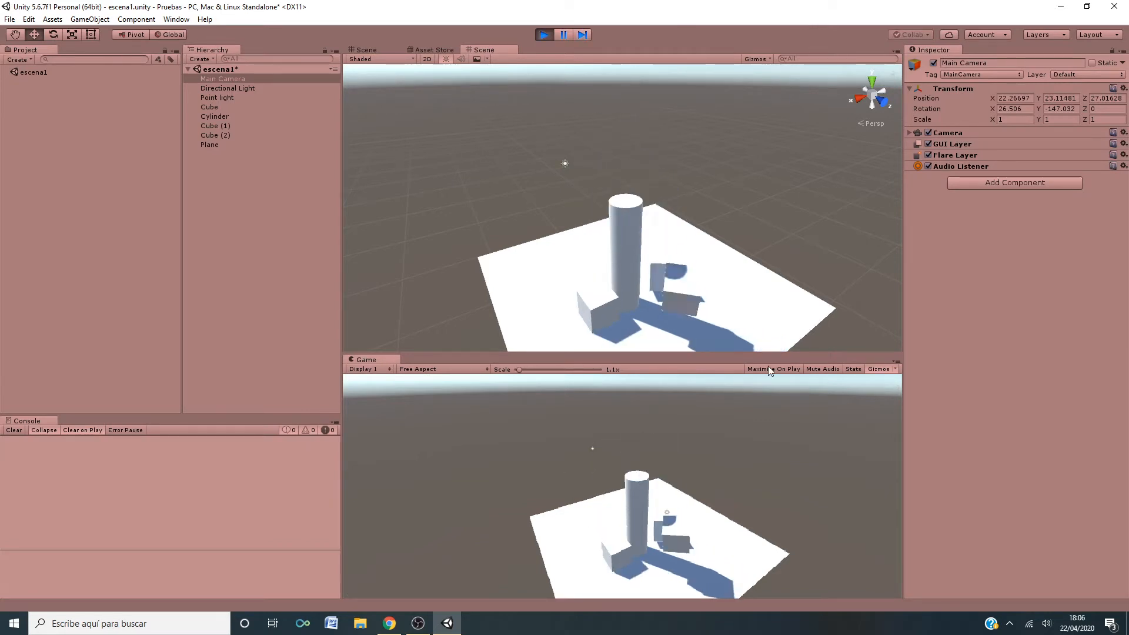
left_click(543, 35)
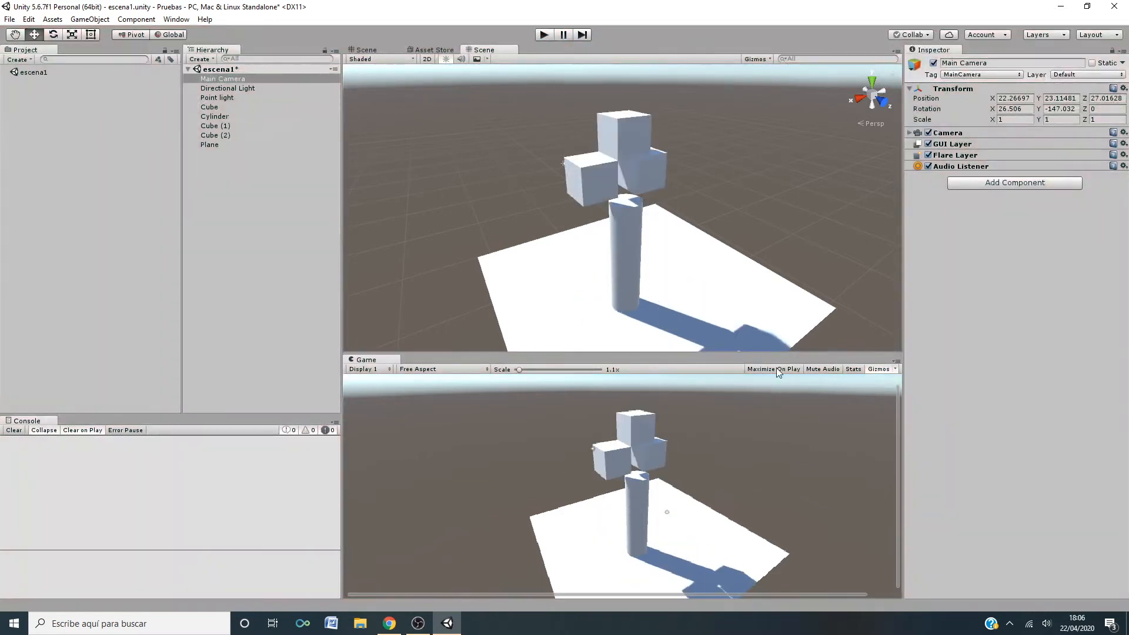
left_click(544, 34)
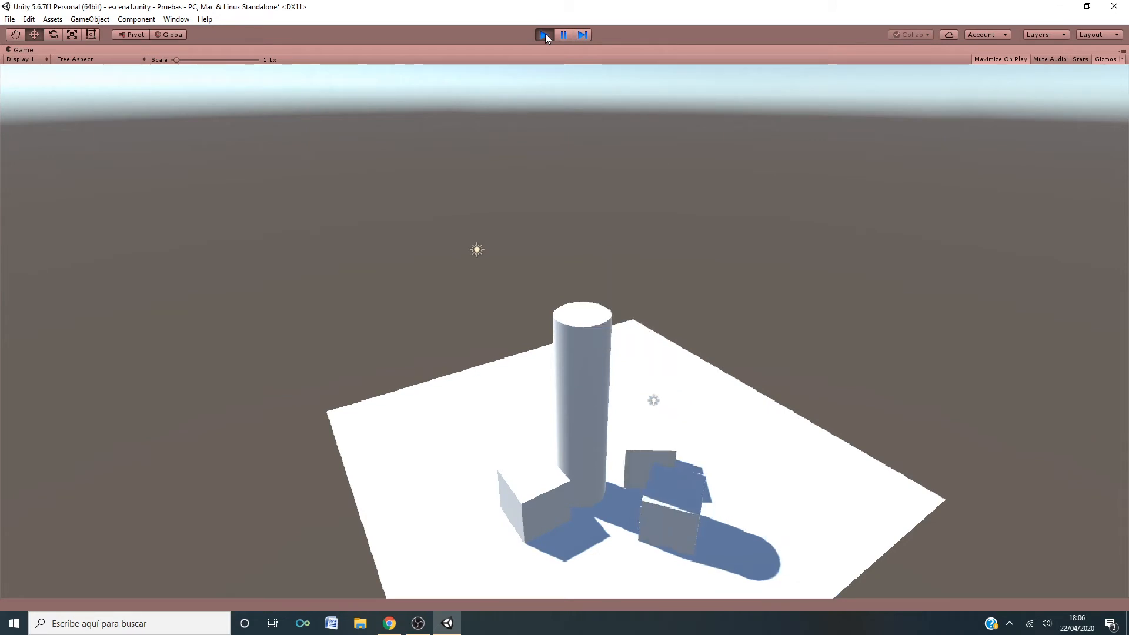
left_click(545, 33)
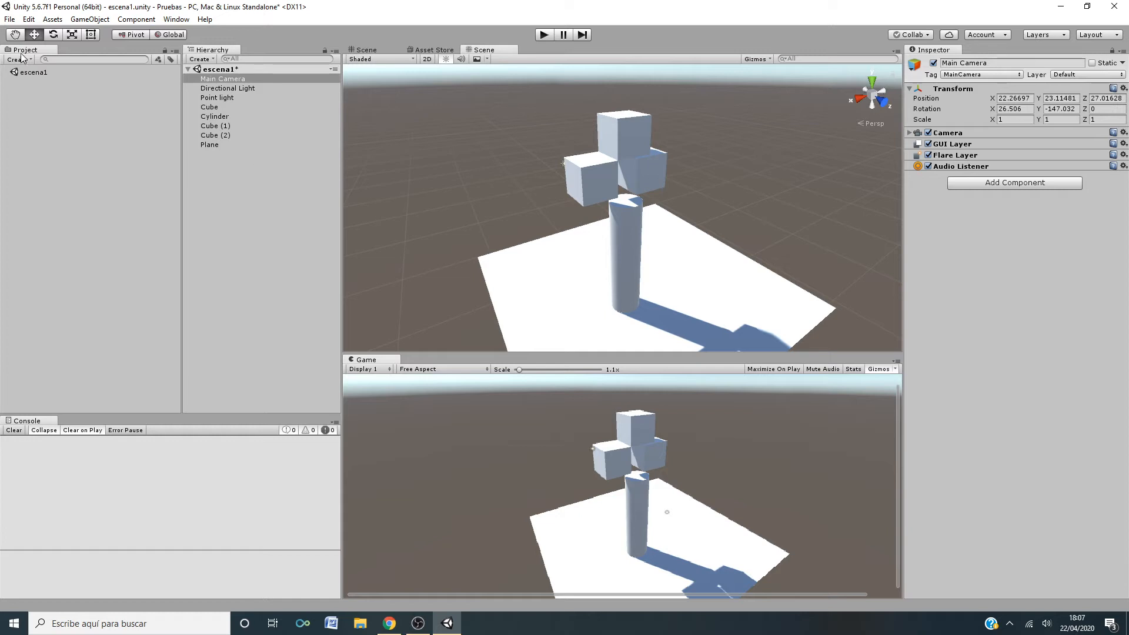
left_click(212, 60)
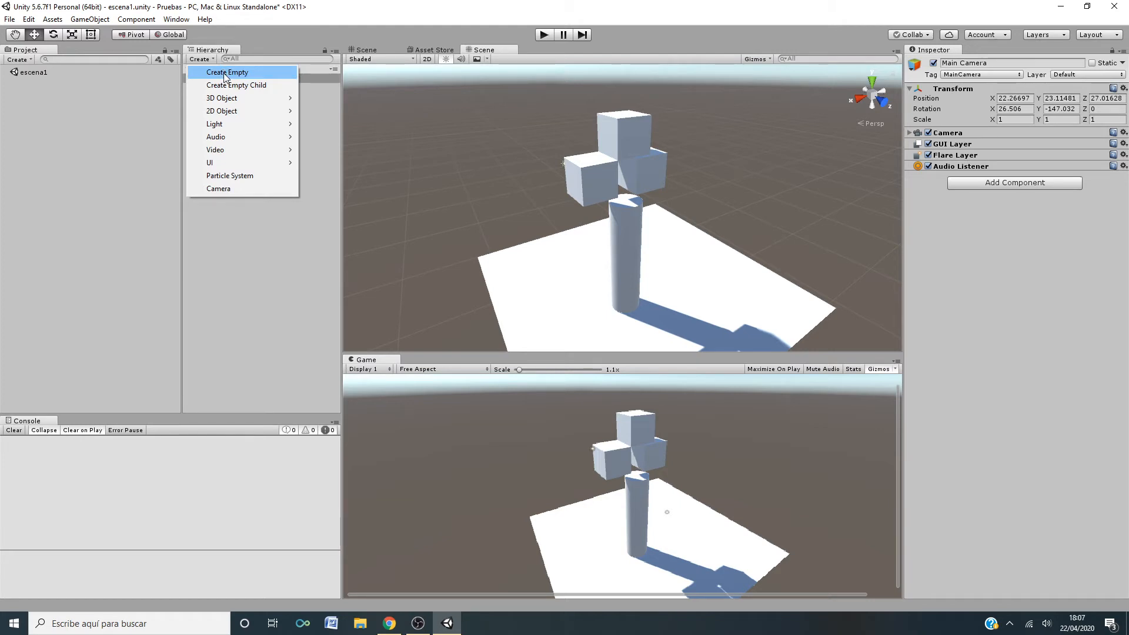
left_click(236, 258)
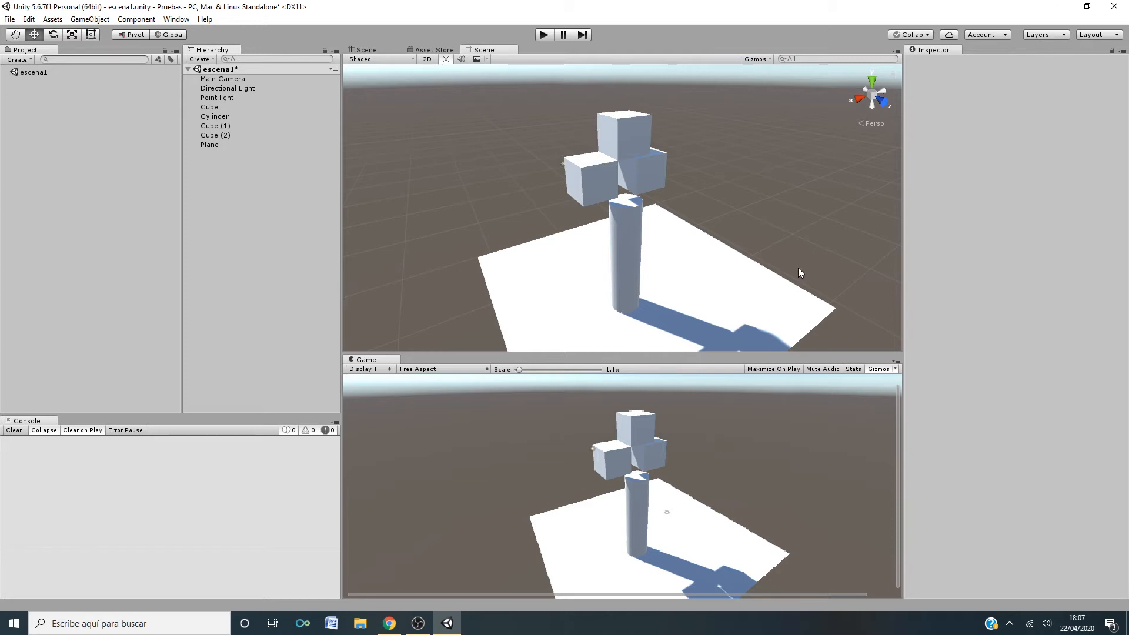
- Select Cube (2) and run the scene to watch how its Rigidbody makes it fall, then stop the run
left_click(591, 175)
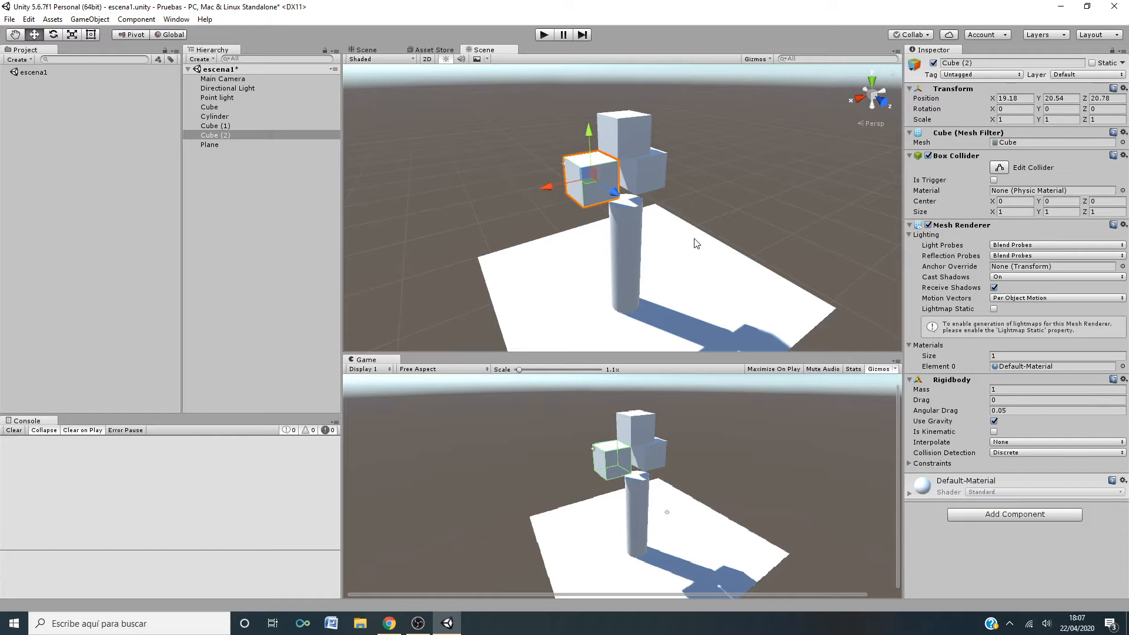
left_click(545, 34)
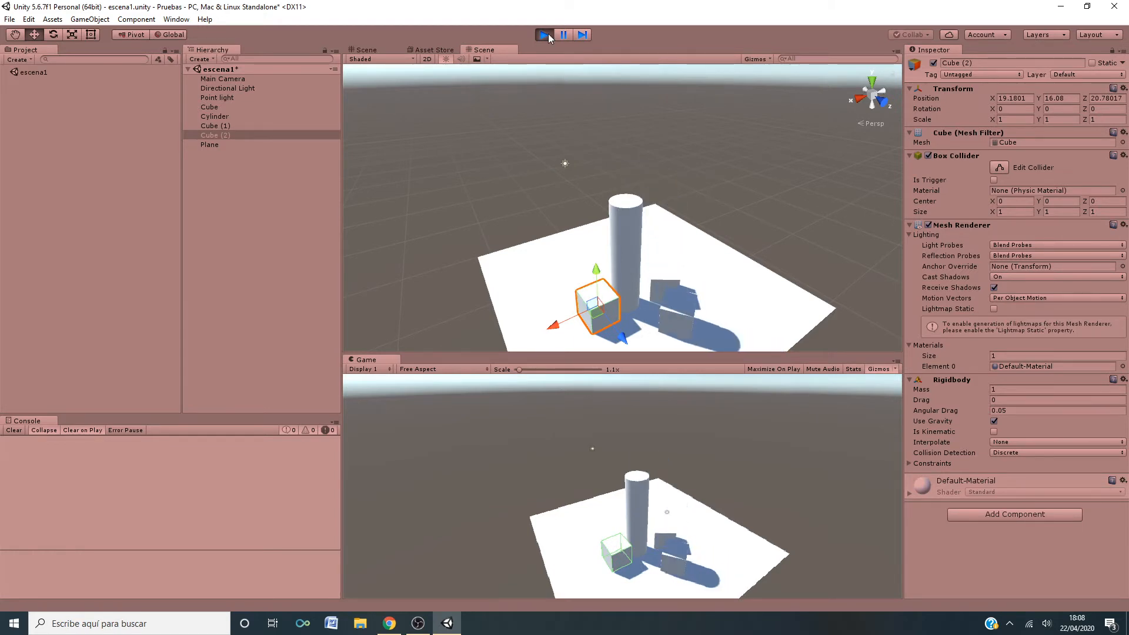
left_click(548, 34)
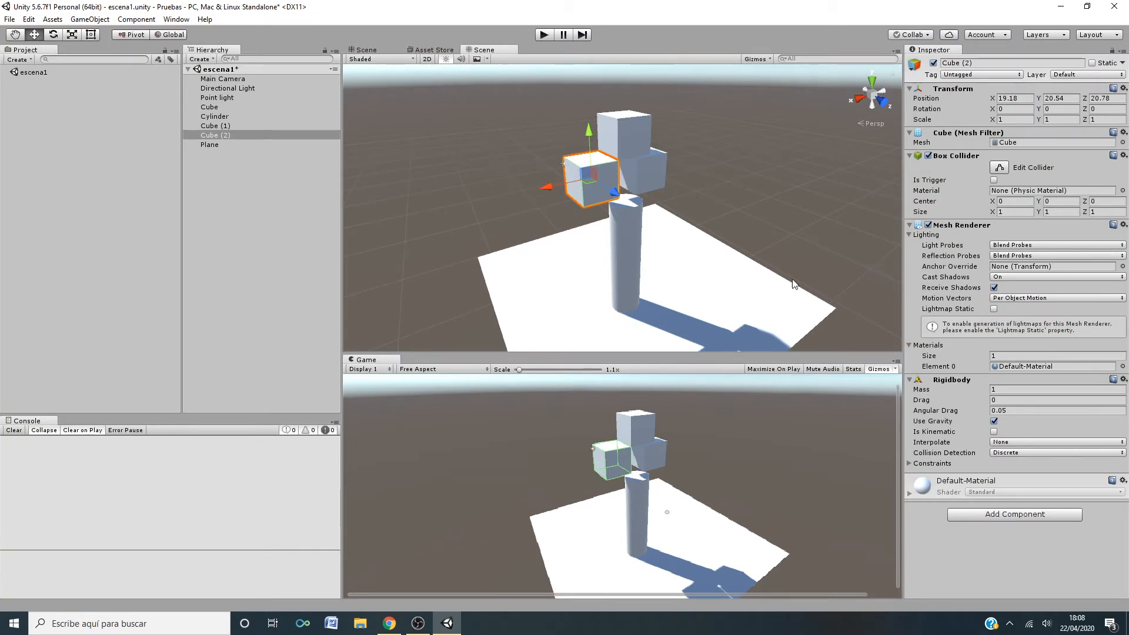
- Move Cube (1) to about X 18.63, Y 21.75, Z 21.7, above the other two cubes
left_click(631, 132)
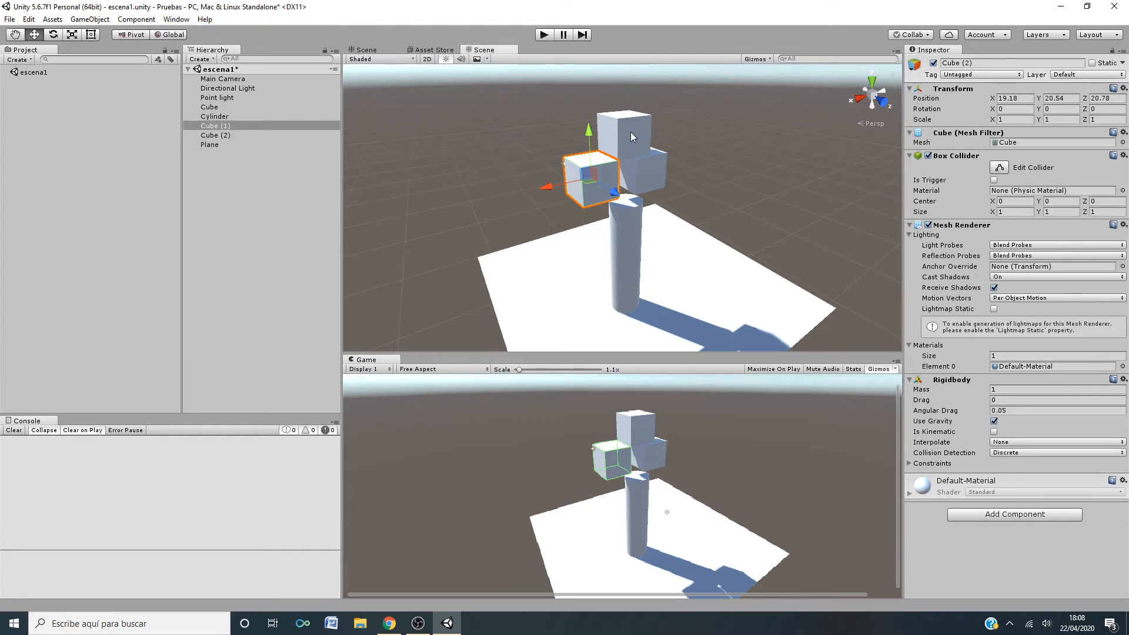
left_click_drag(625, 84, 625, 71)
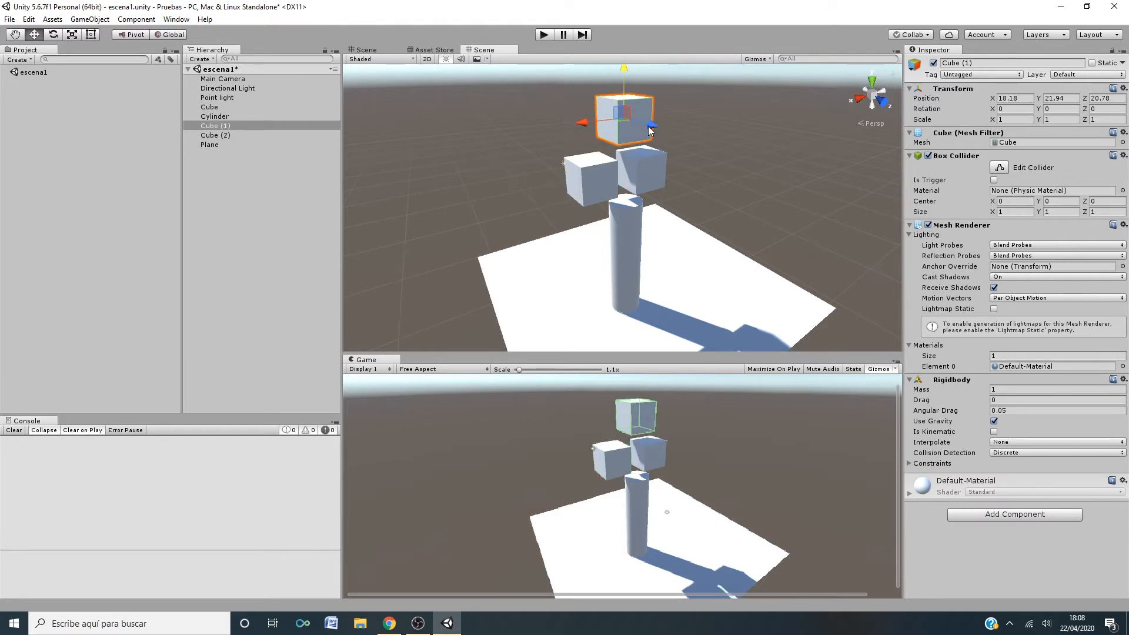
left_click_drag(650, 126, 596, 132)
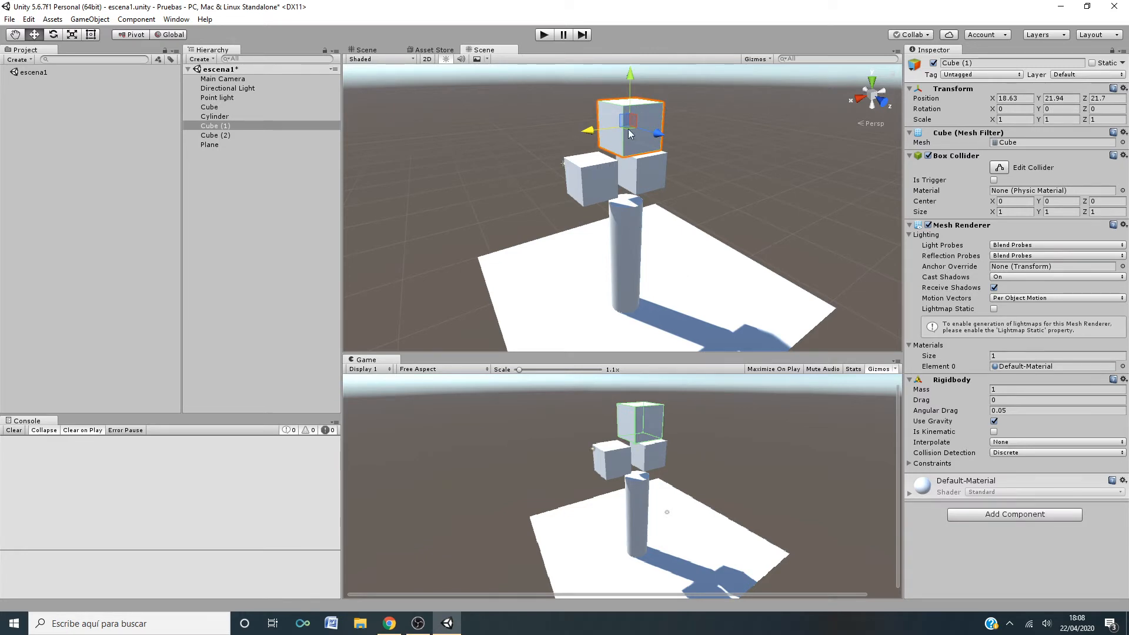
mouse_move(630, 76)
left_mouse_down()
mouse_move(632, 101)
mouse_move(637, 83)
left_mouse_up()
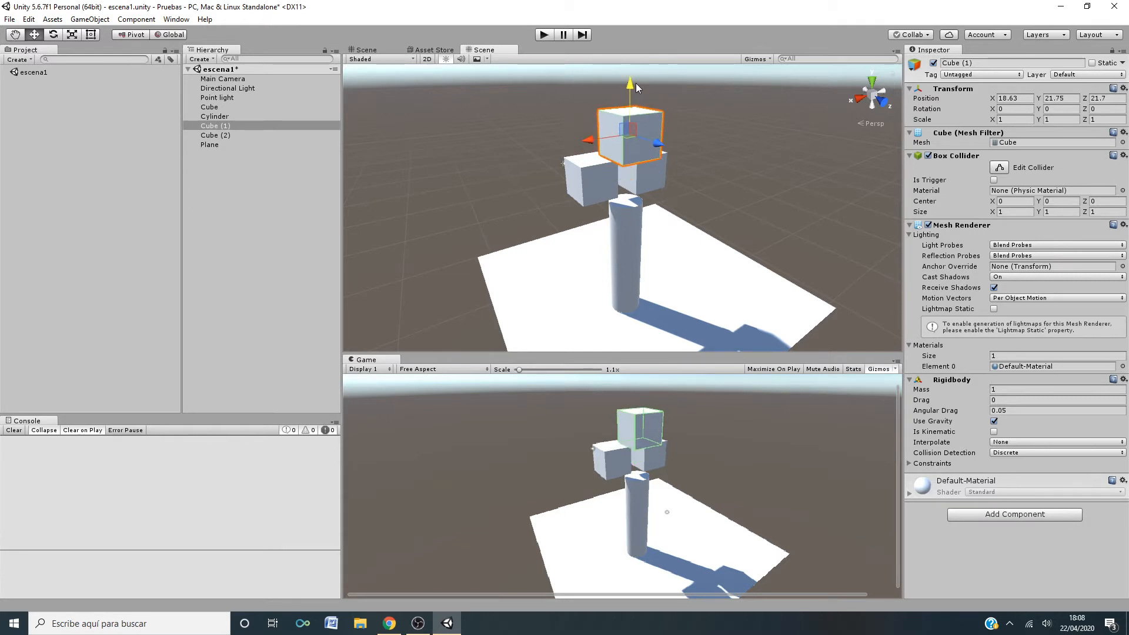
- Use the back and right orthographic views to reposition Cube (1) over the lower cubes at about Y 21.59, Z 20.78
left_click(367, 49)
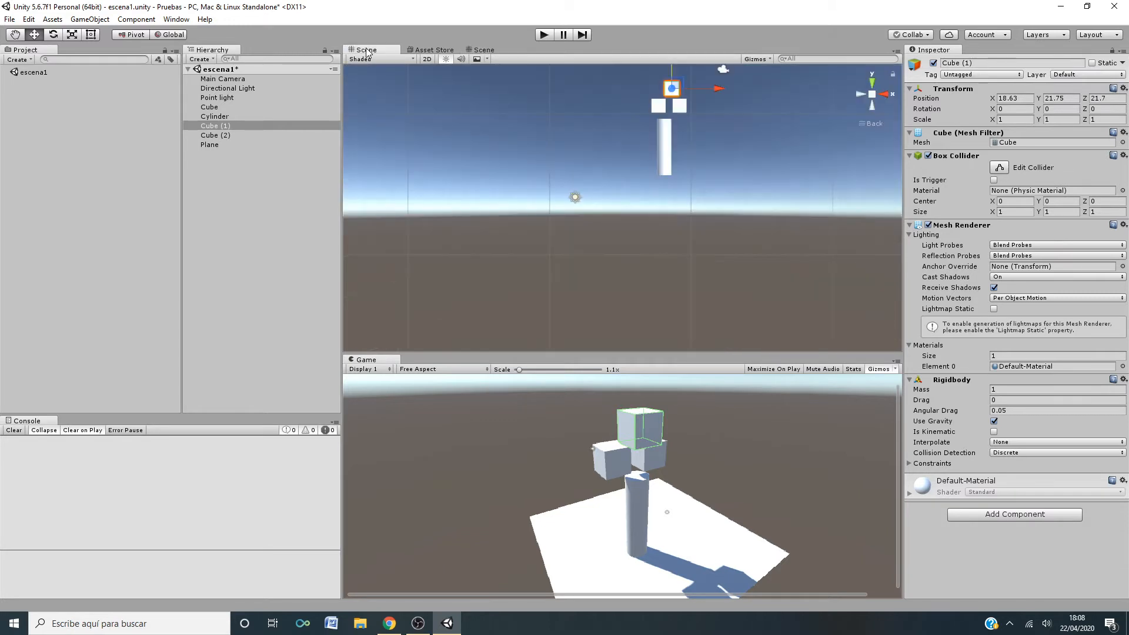
left_click(858, 95)
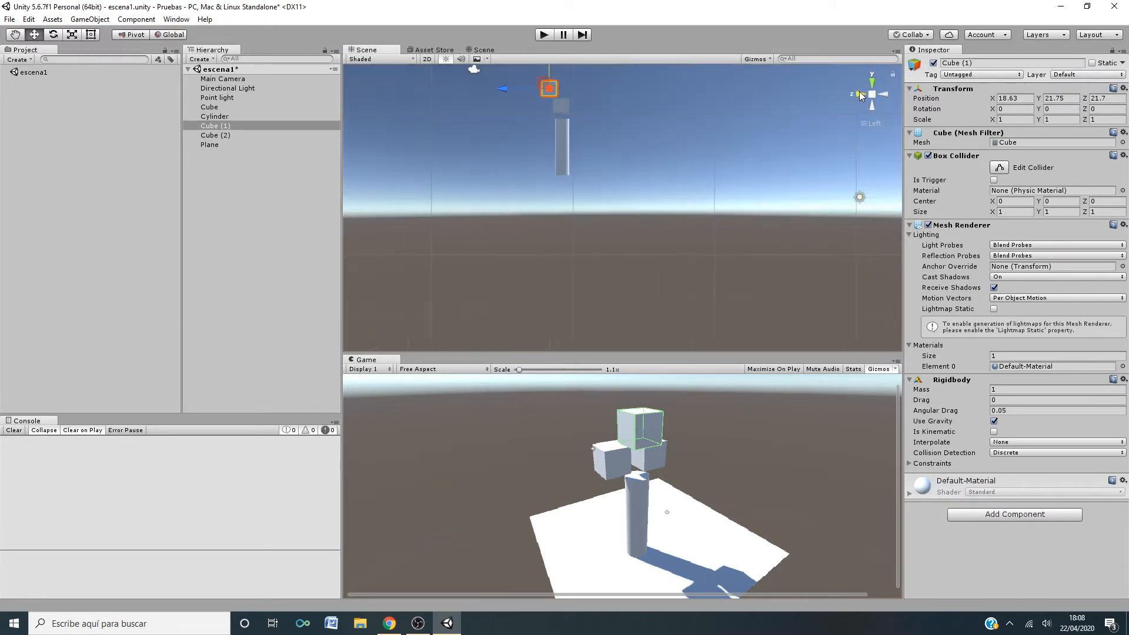
left_click(881, 96)
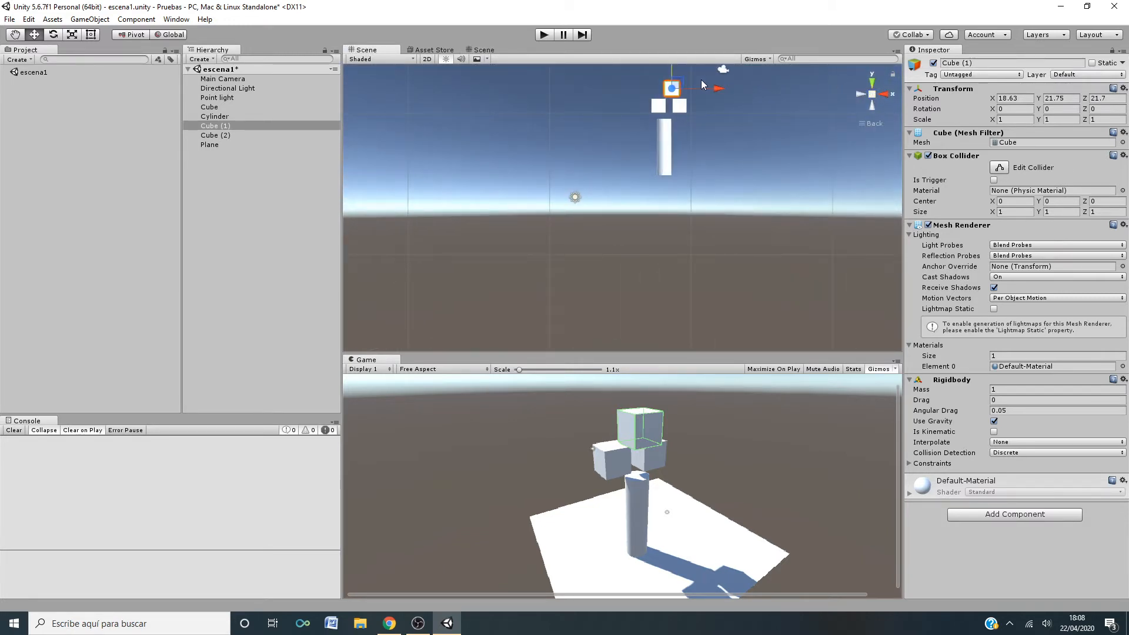
middle_click_drag(743, 172, 719, 273)
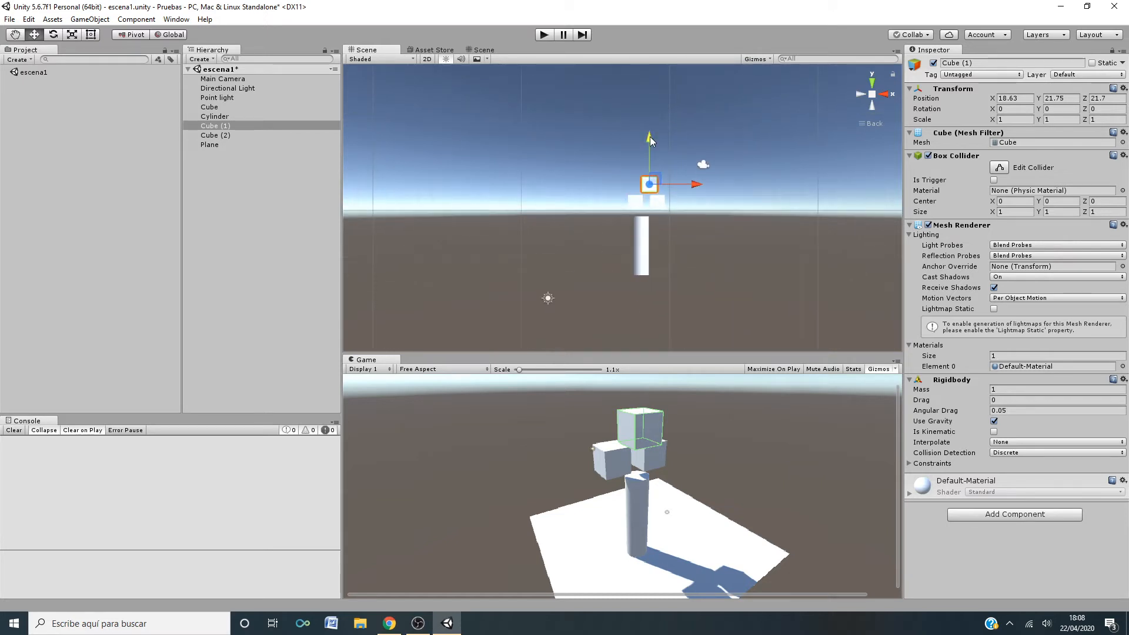
left_click_drag(650, 136, 650, 139)
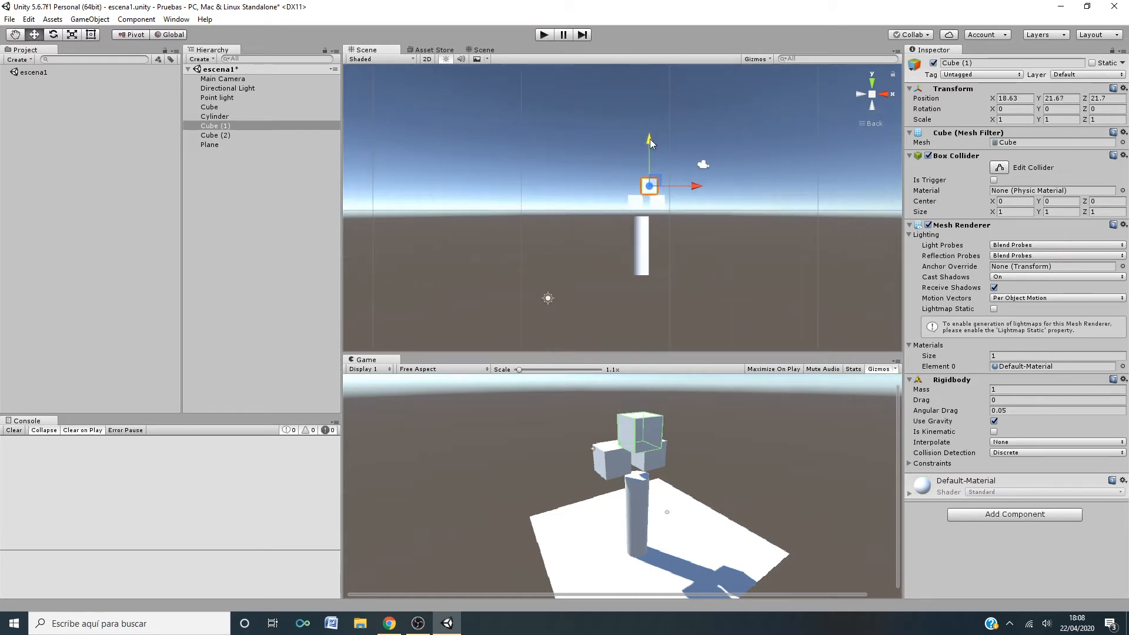
left_click(885, 94)
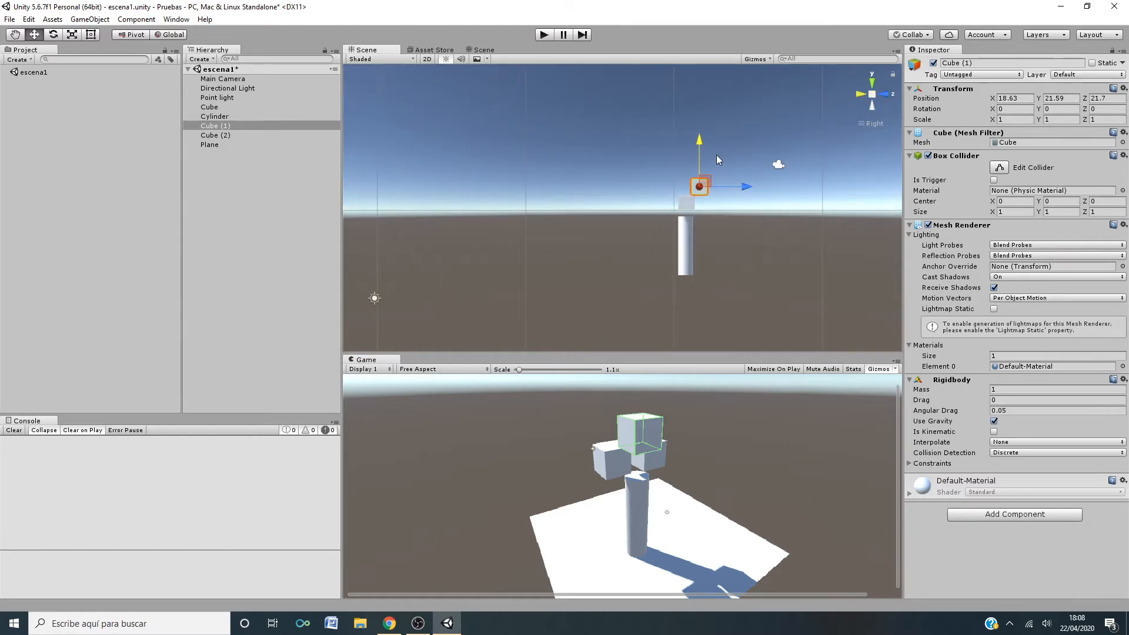
left_click_drag(746, 186, 734, 185)
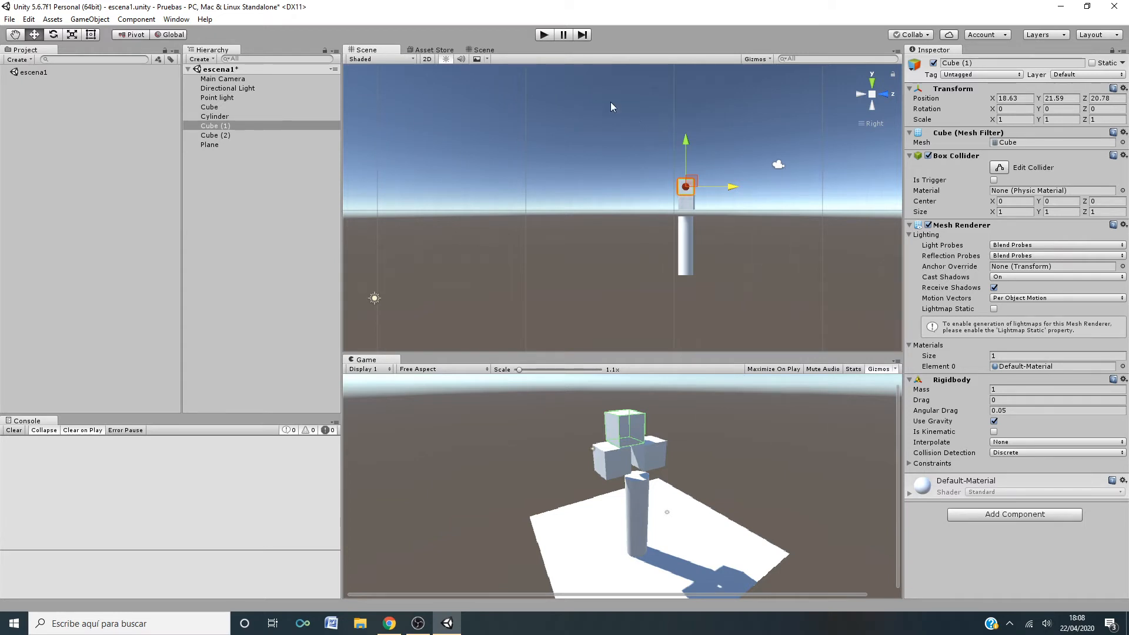
- Raise Cube (1) in the perspective view, then vertex-snap its lower corner onto the adjacent cube at about X 19.18, Y 21.54, Z 20.78
left_click(494, 50)
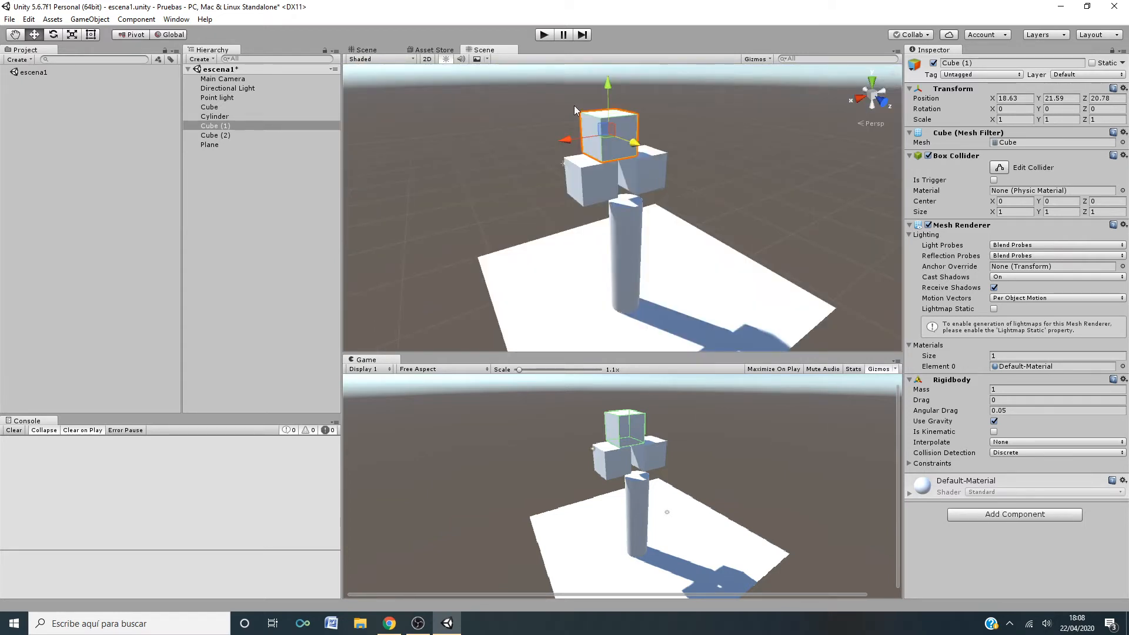
left_click_drag(634, 142, 640, 121)
left_click_drag(608, 83, 609, 77)
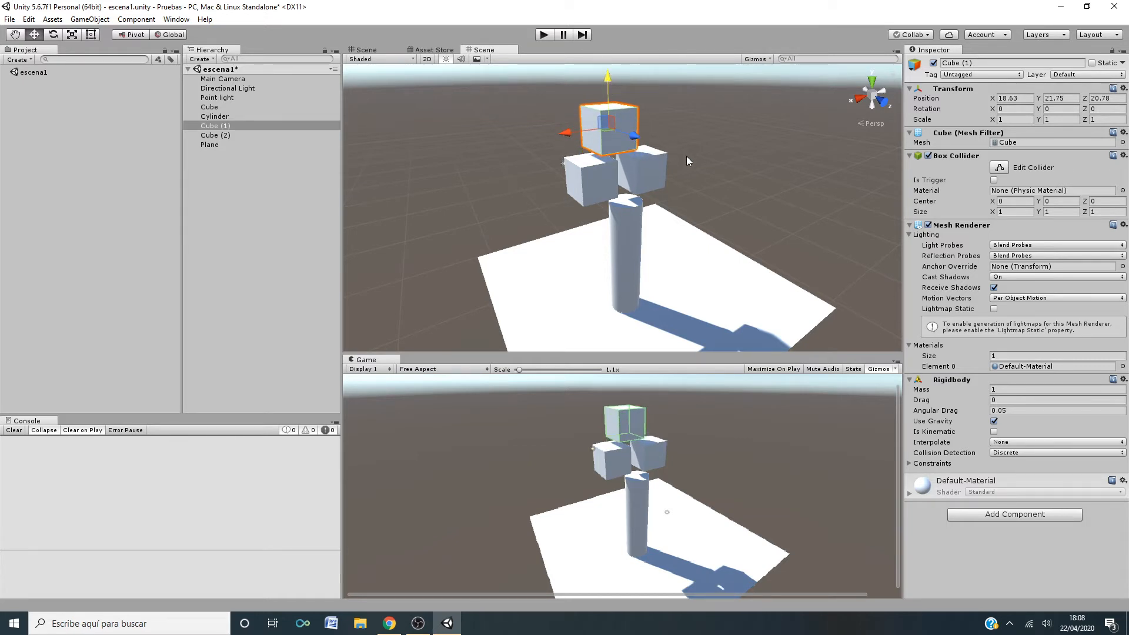
key("v")
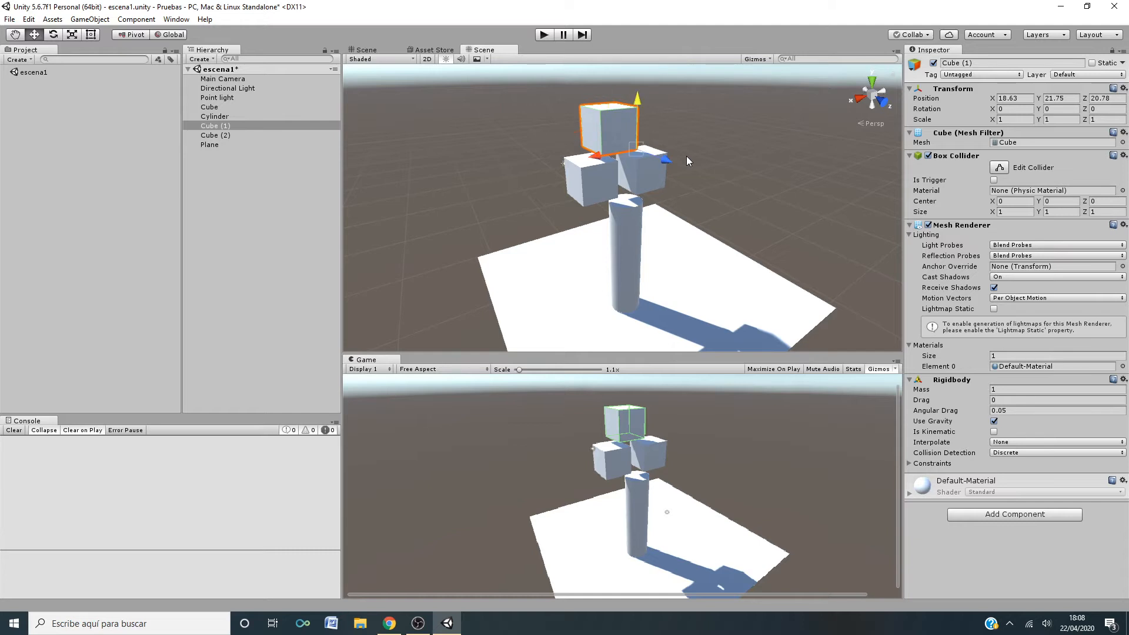
key("v")
mouse_move(603, 156)
left_mouse_down()
mouse_move(586, 176)
mouse_move(635, 160)
mouse_move(711, 273)
mouse_move(748, 270)
mouse_move(672, 237)
mouse_move(658, 215)
mouse_move(697, 241)
mouse_move(729, 294)
mouse_move(757, 306)
mouse_move(592, 166)
mouse_move(622, 160)
mouse_move(591, 163)
mouse_move(631, 165)
mouse_move(591, 173)
left_mouse_up()
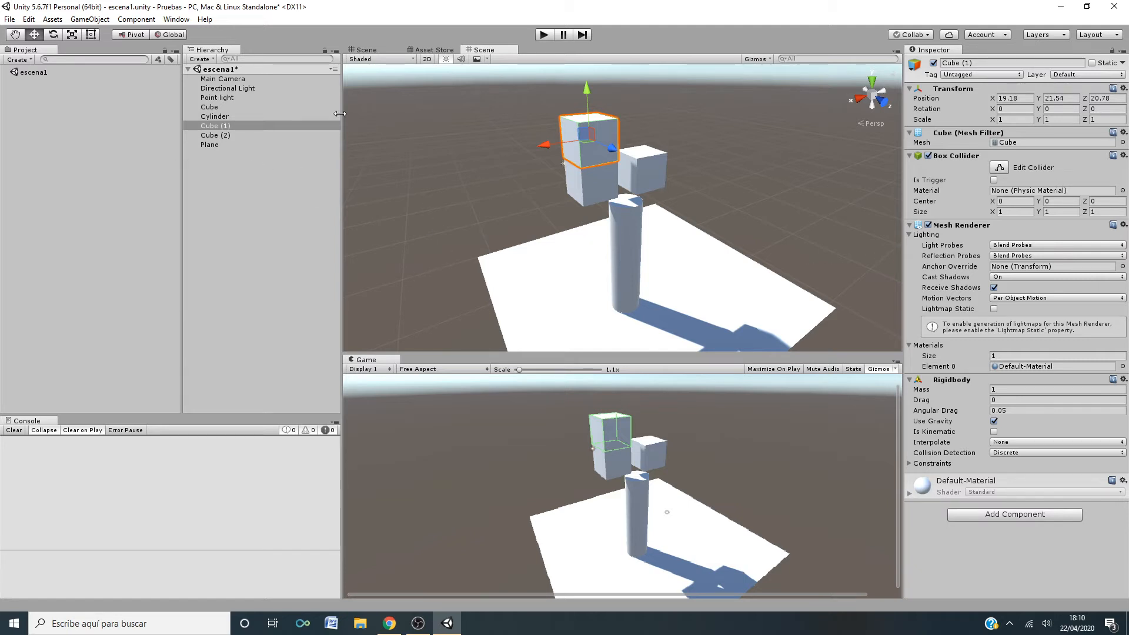
- Move the Directional Light to about X 19.8, Y 17.26, Z 11.27 and expand its Light component settings
left_click(233, 88)
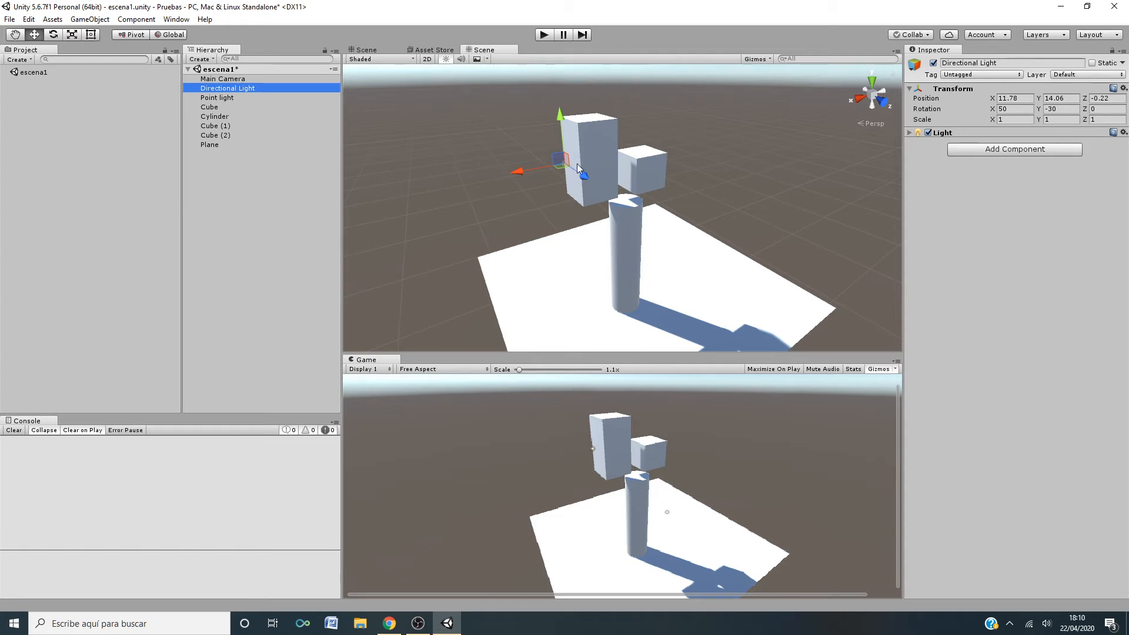
left_click_drag(519, 171, 526, 201)
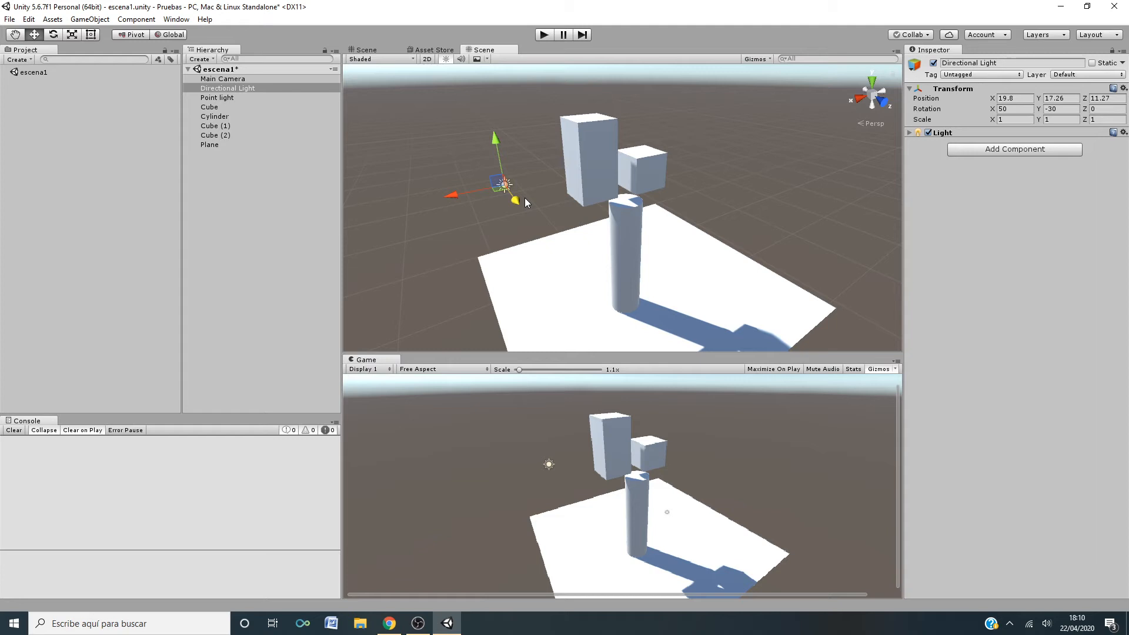
left_click(910, 133)
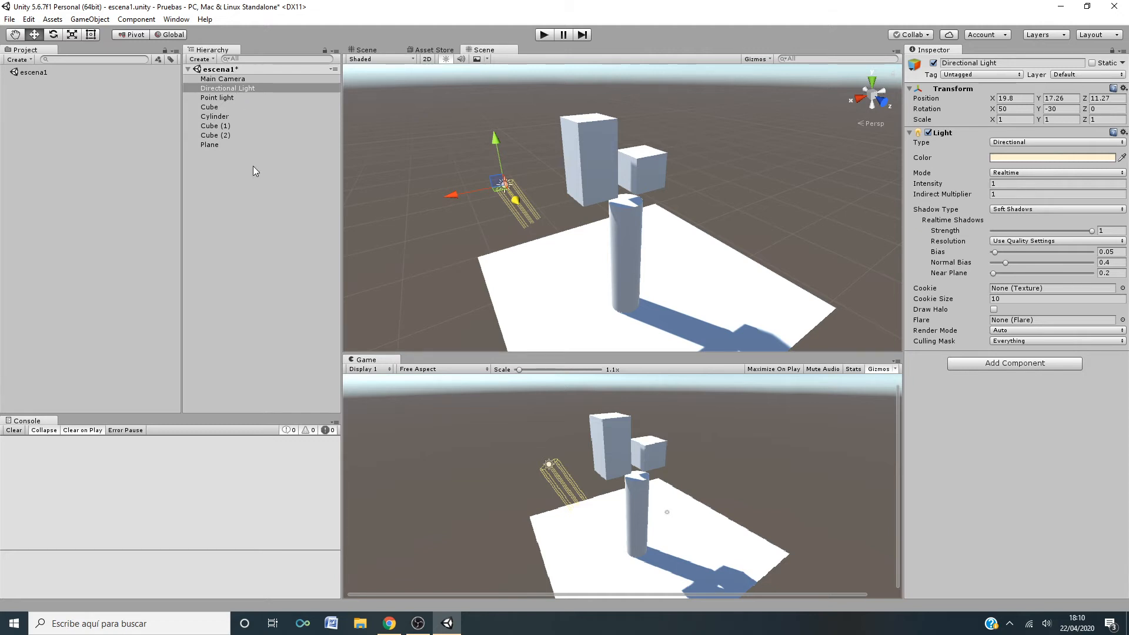
- Review the light types that can be created, such as Directional Light, Point Light, Spotlight and Area Light, without adding one
left_click(212, 61)
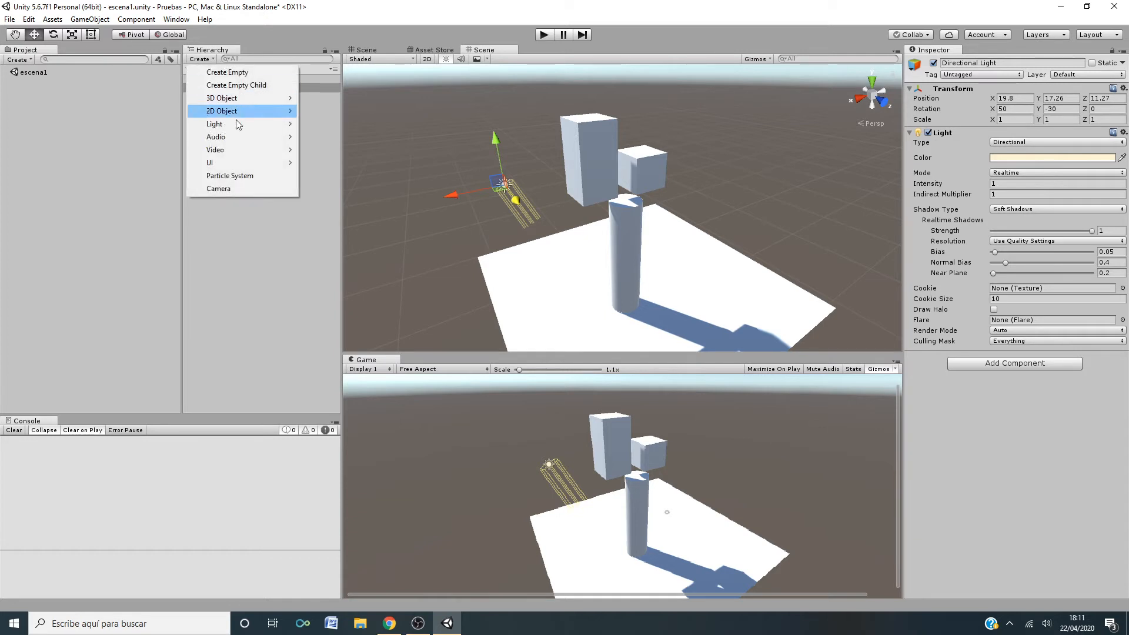
mouse_move(239, 127)
left_click(103, 21)
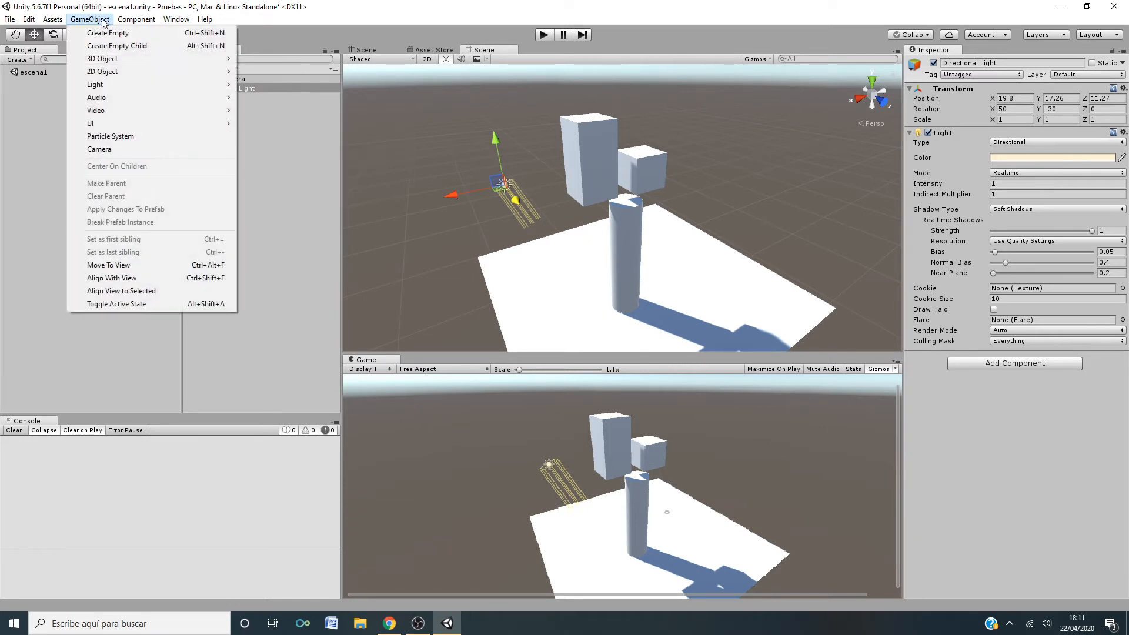
mouse_move(121, 84)
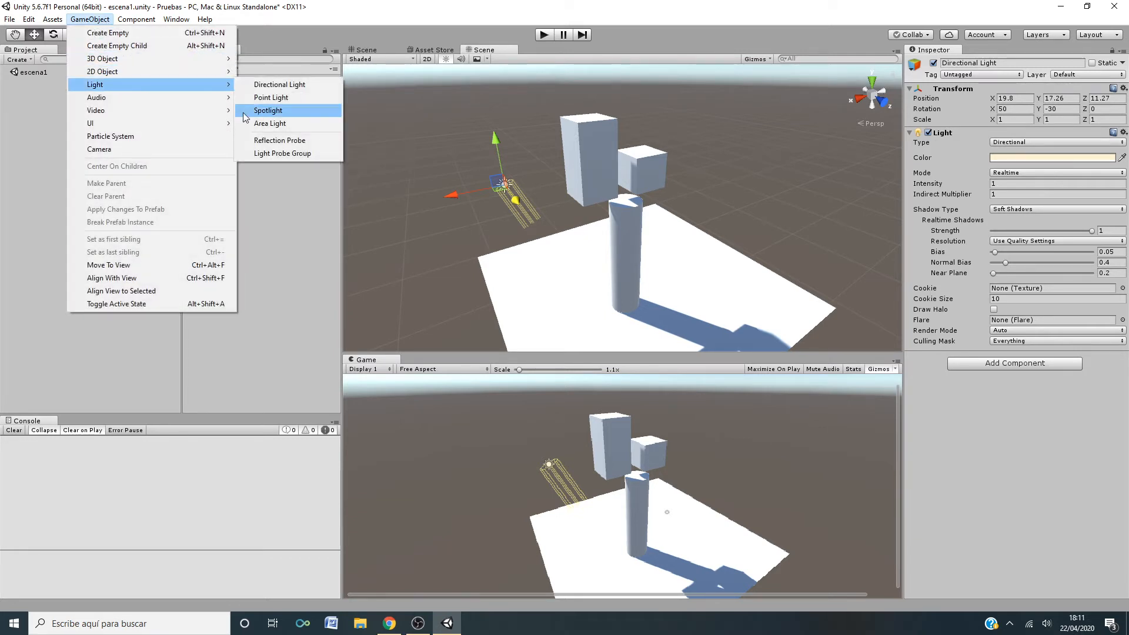
left_click(277, 203)
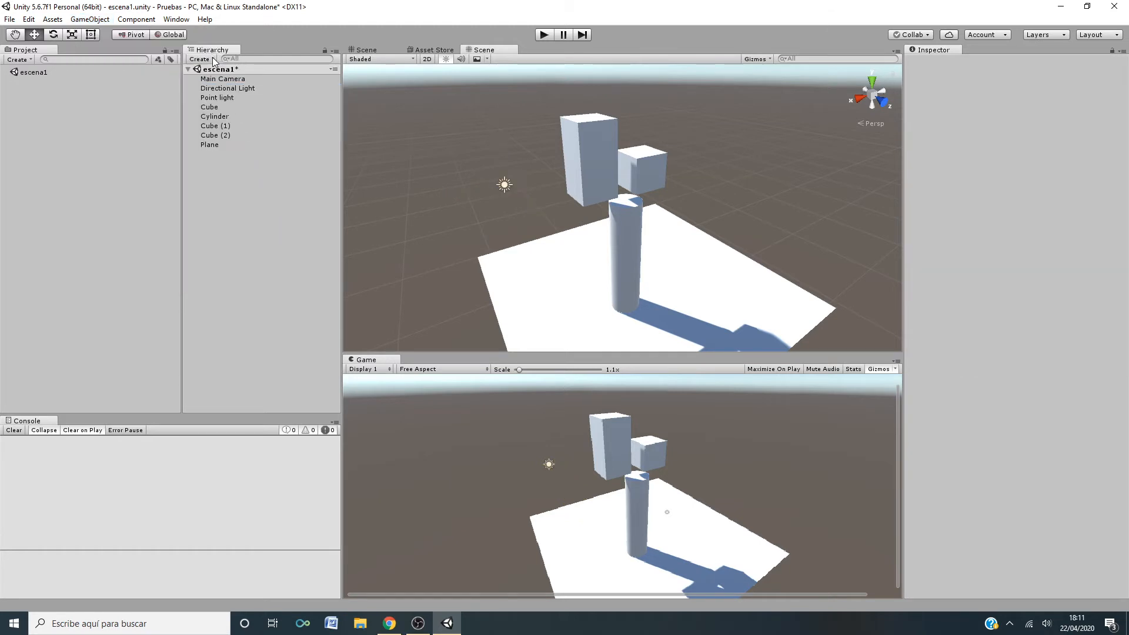
left_click(213, 59)
mouse_move(249, 125)
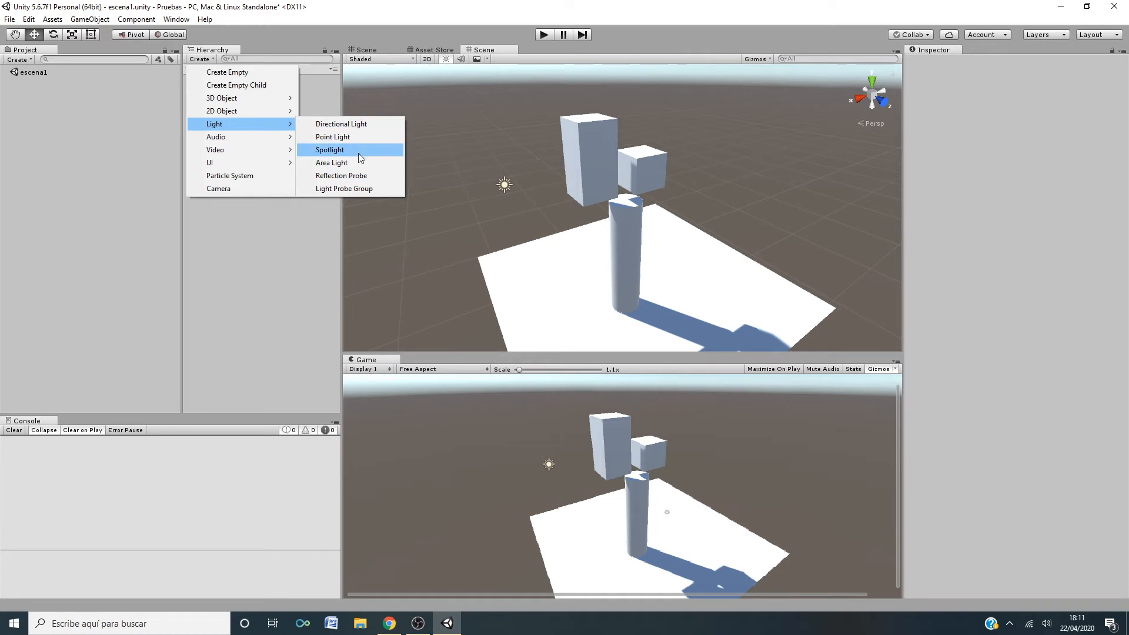
left_click(273, 248)
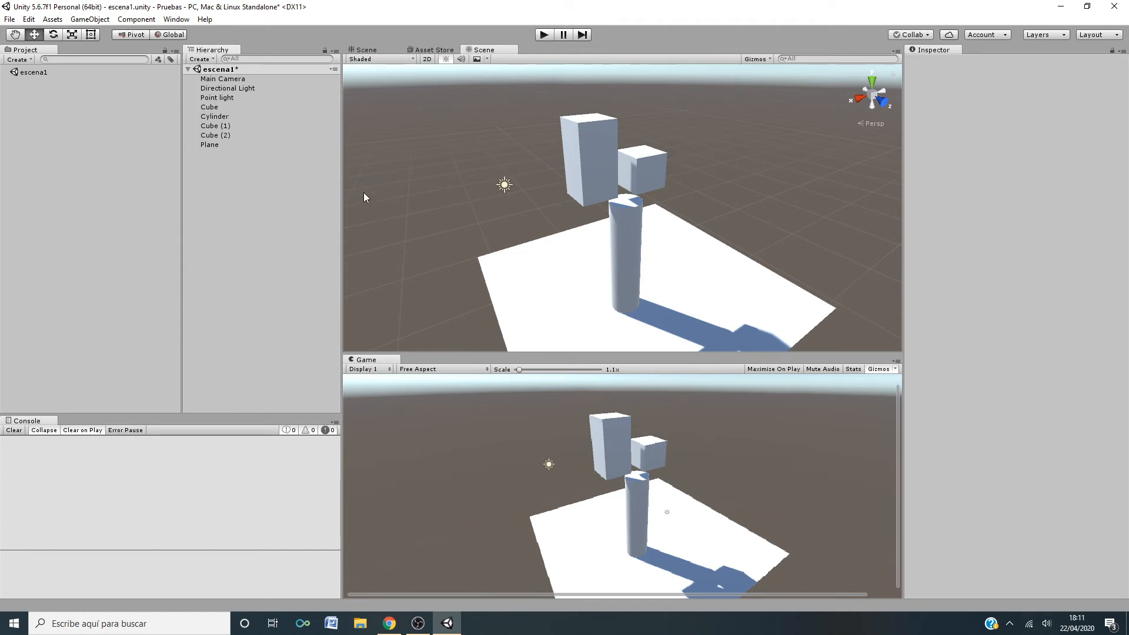
- Move Cube (1) back along the X axis until it straddles the two lower cubes, then deselect it
left_click(597, 144)
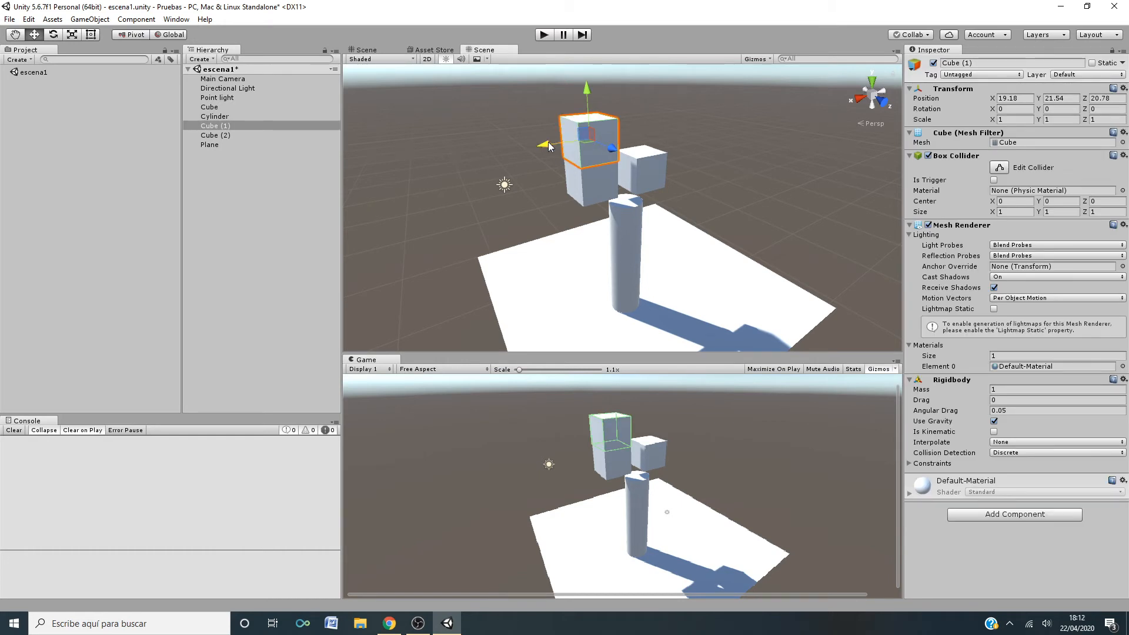
left_click_drag(544, 144, 575, 145)
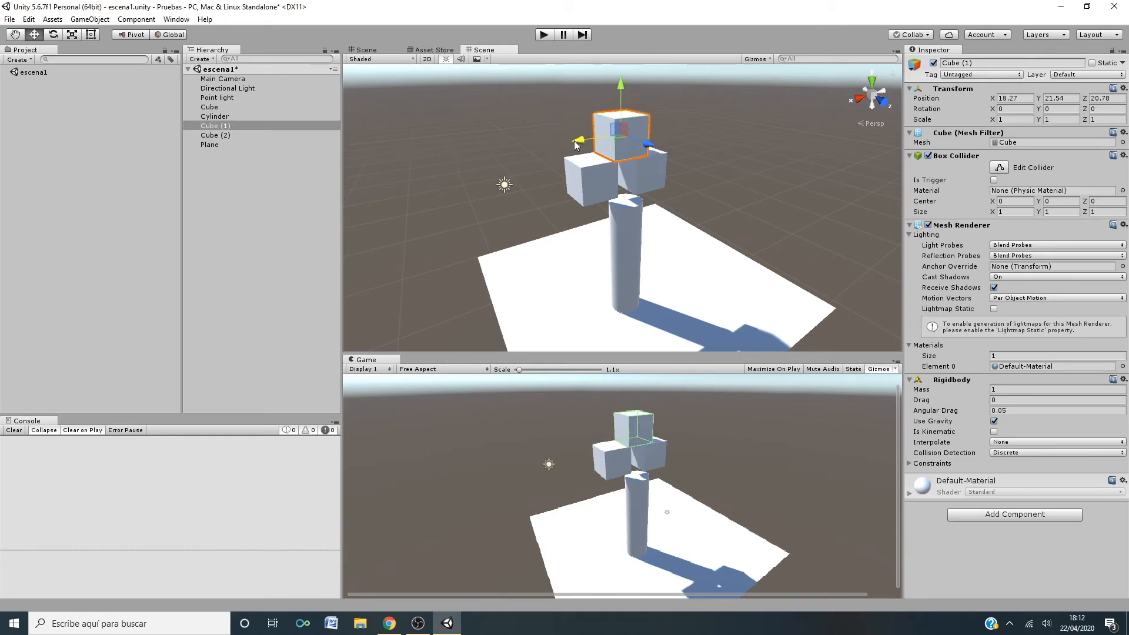
left_click(705, 162)
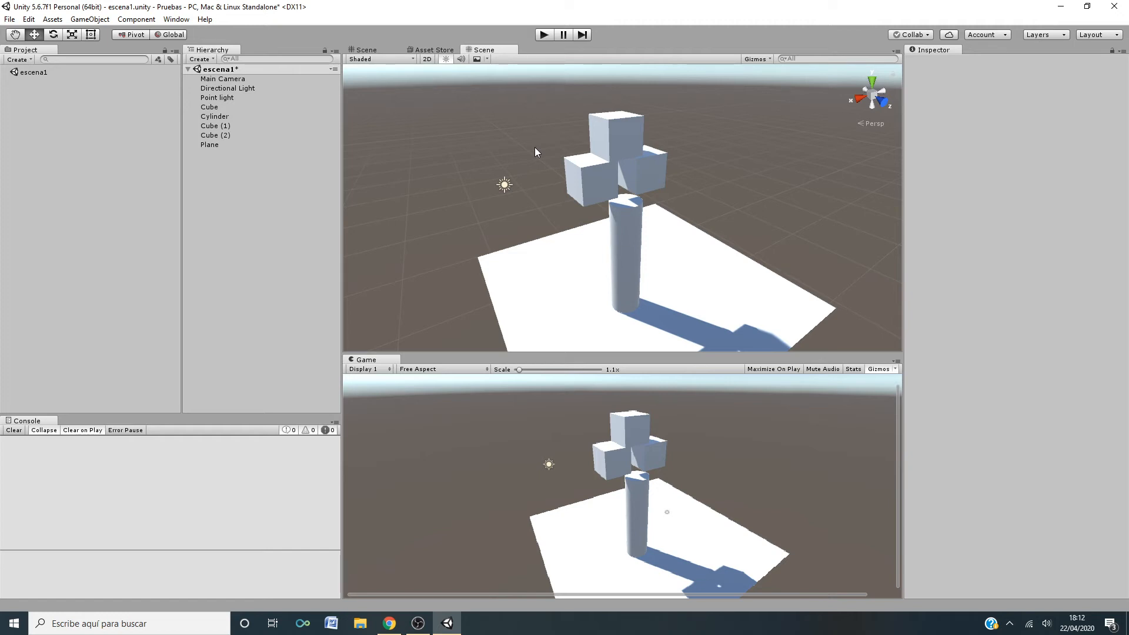
- Switch to the desktop's DESCARGAS folder and import the images cornfield-5067210_1920 and wood-2045380_1920 into the Unity project
left_click_drag(1010, 6, 1013, 188)
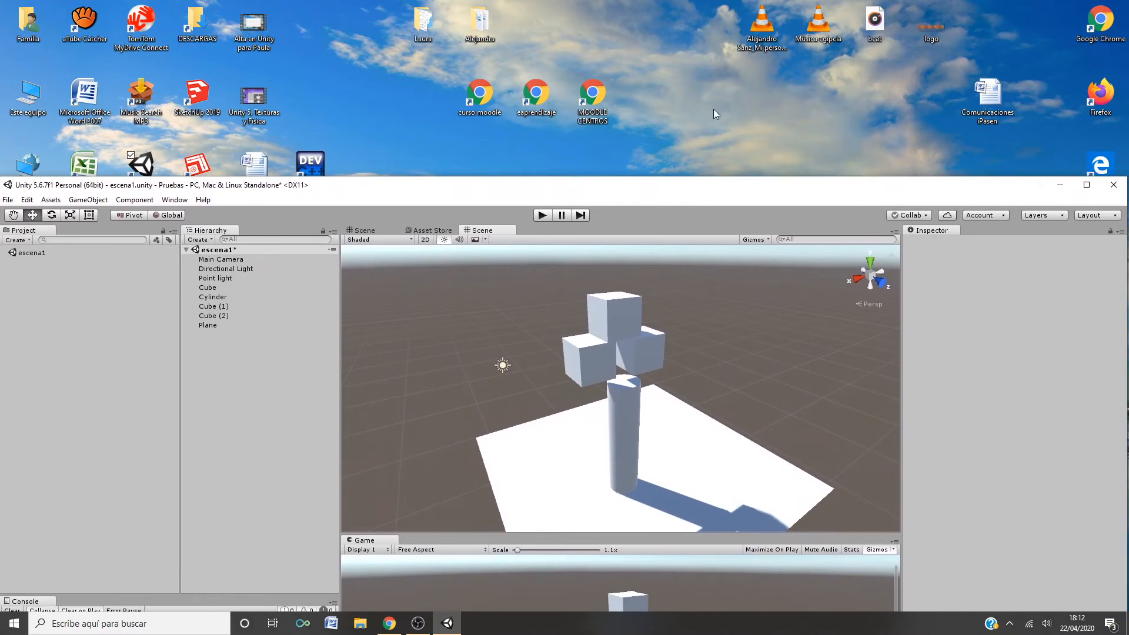
double_click(189, 25)
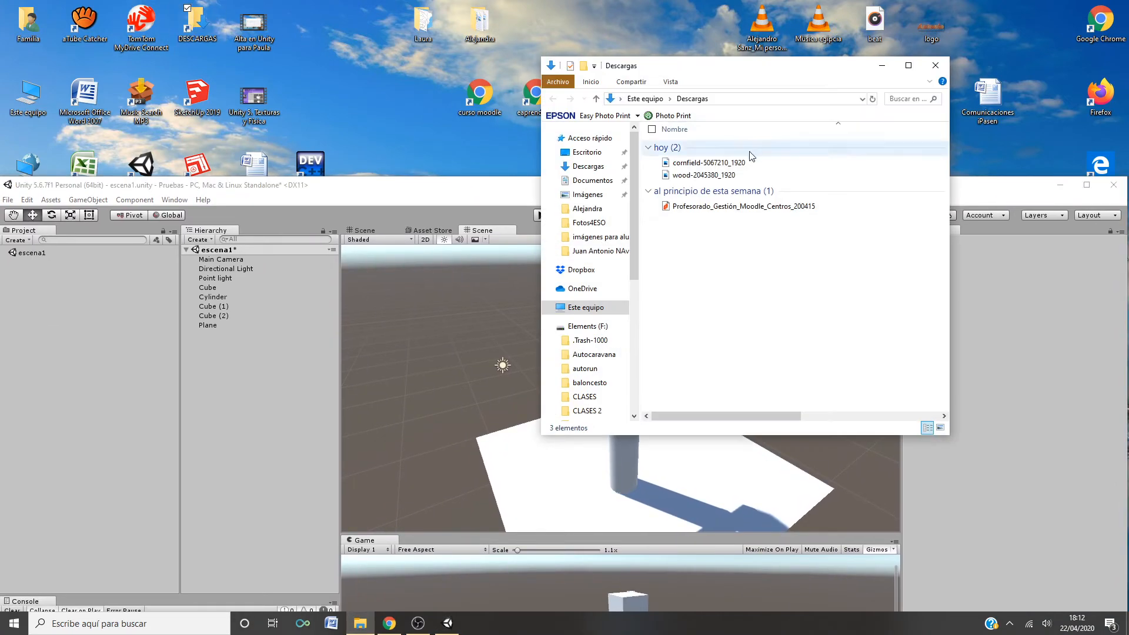
left_click_drag(703, 163, 93, 308)
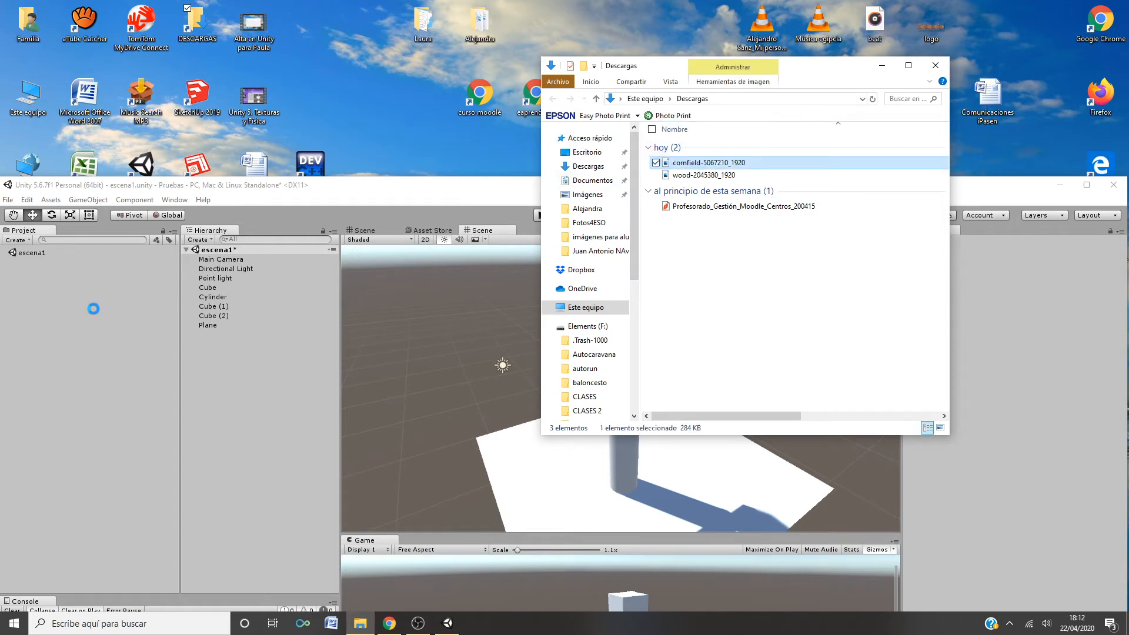
left_click(712, 176)
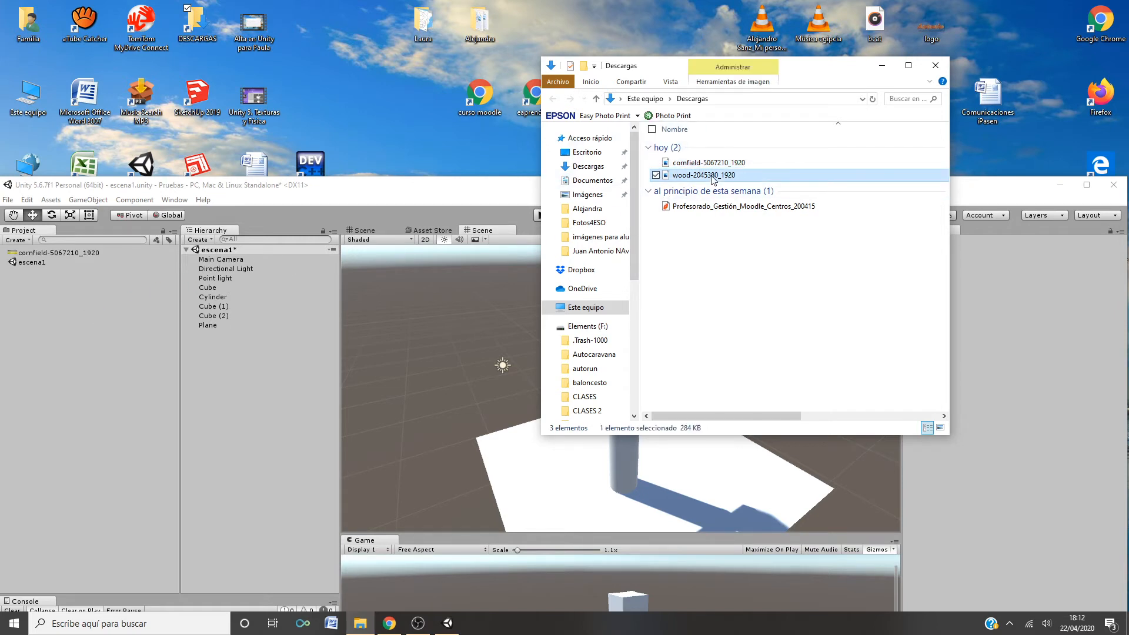
left_click_drag(711, 176, 81, 282)
- View the cornfield image and the Pixabay search for madera in Chrome, then return to the Descargas folder
double_click(729, 163)
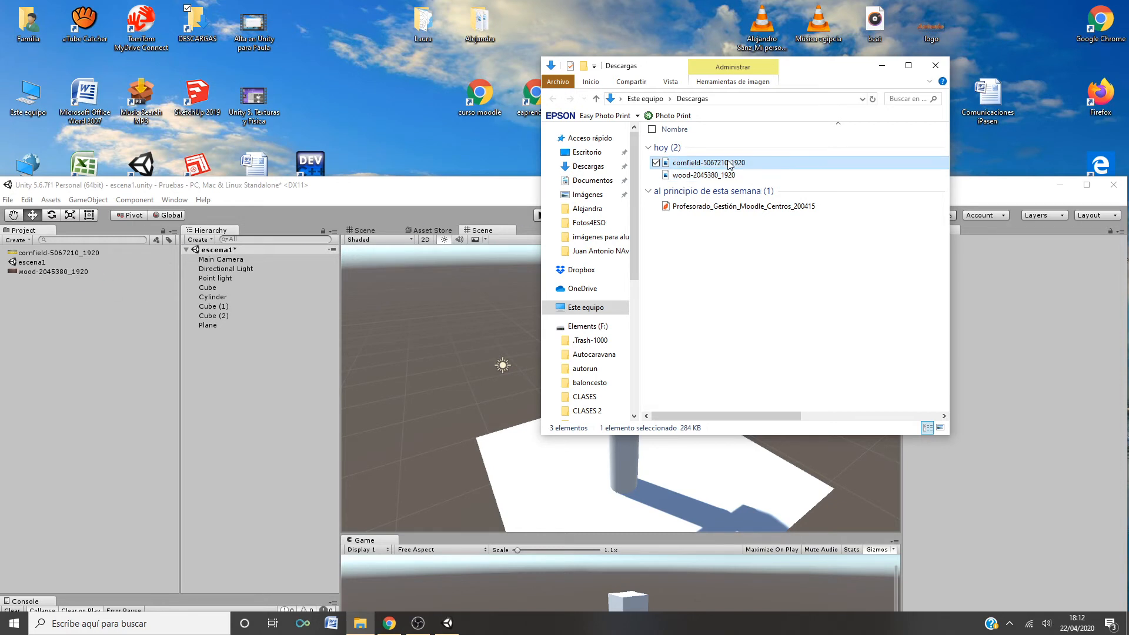
left_click(394, 624)
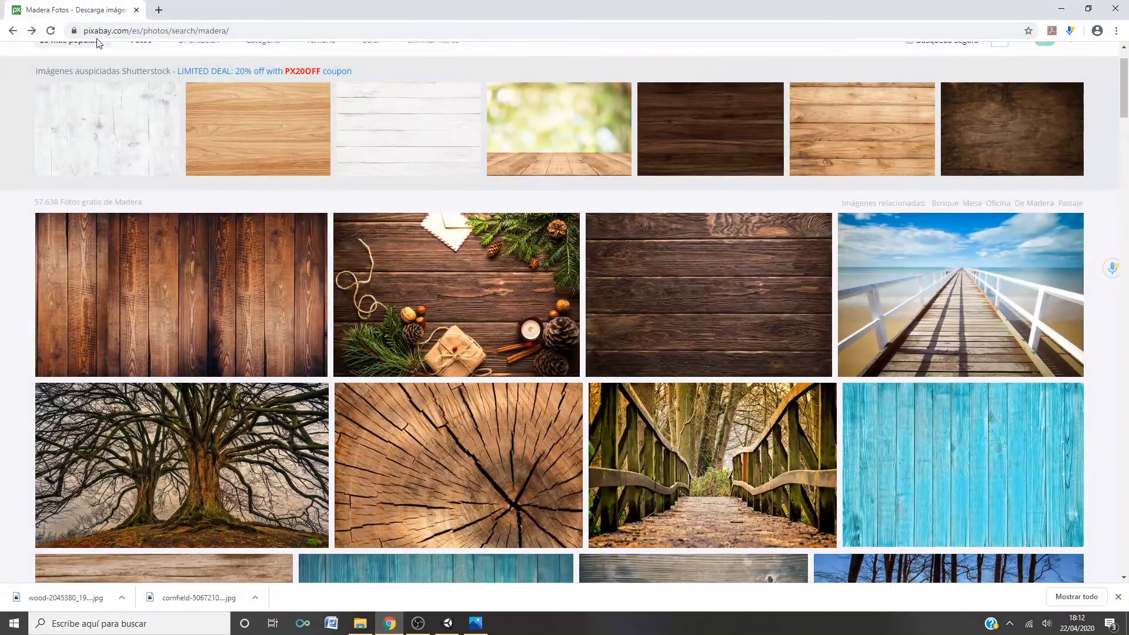
scroll(383, 132, "up", 1)
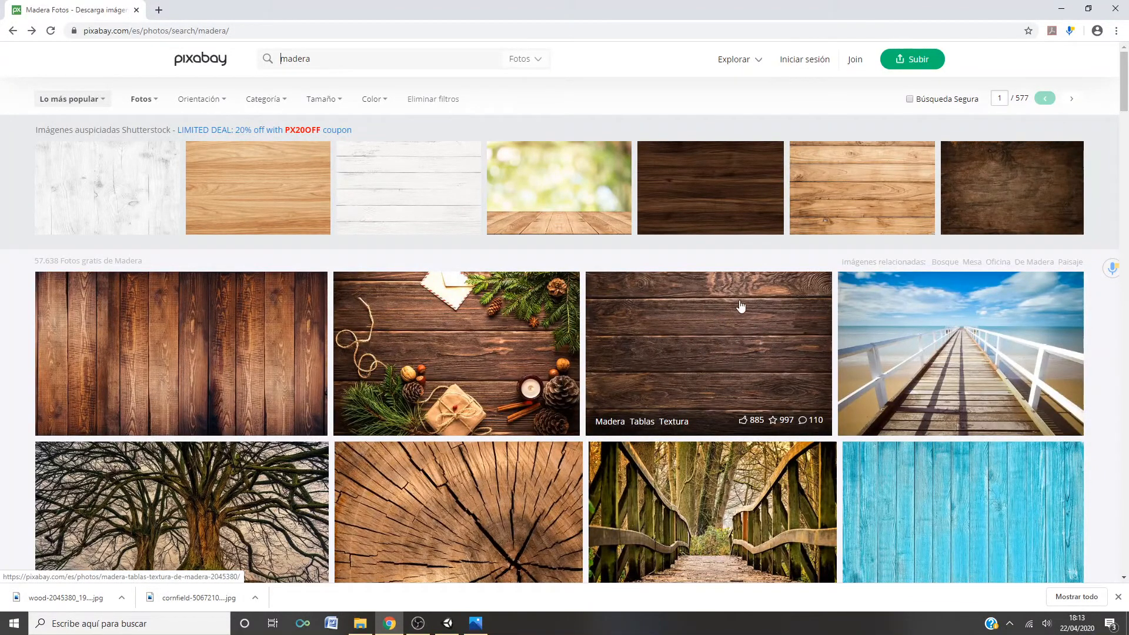
left_click(1064, 10)
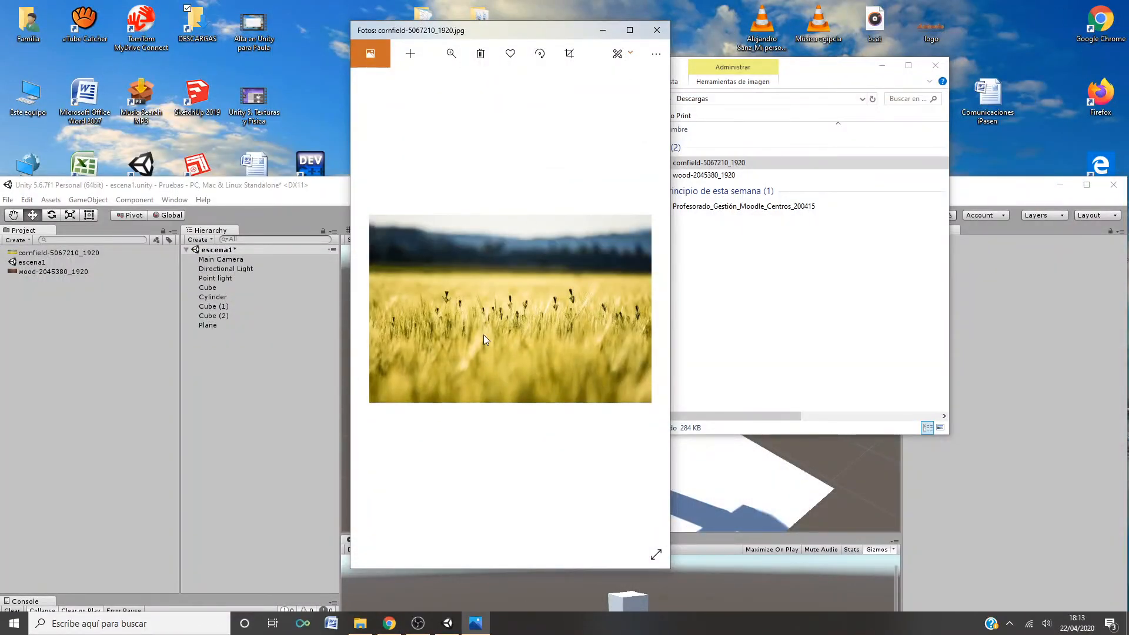
left_click(657, 30)
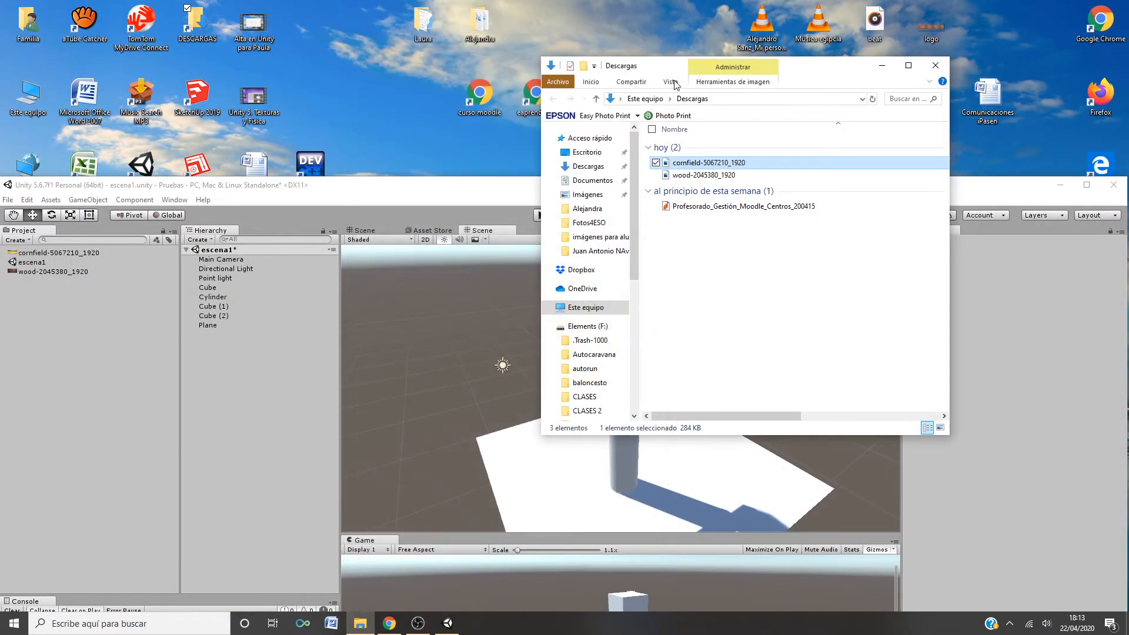
- Switch back to Unity in full size and create a project folder named Texturas
double_click(433, 182)
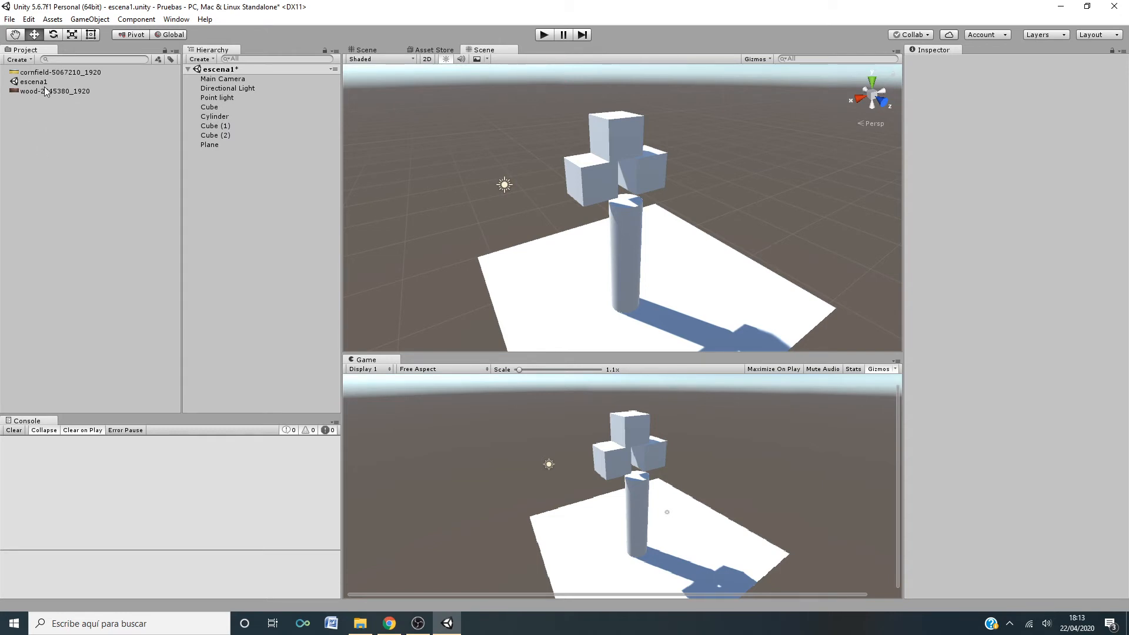
left_click(29, 60)
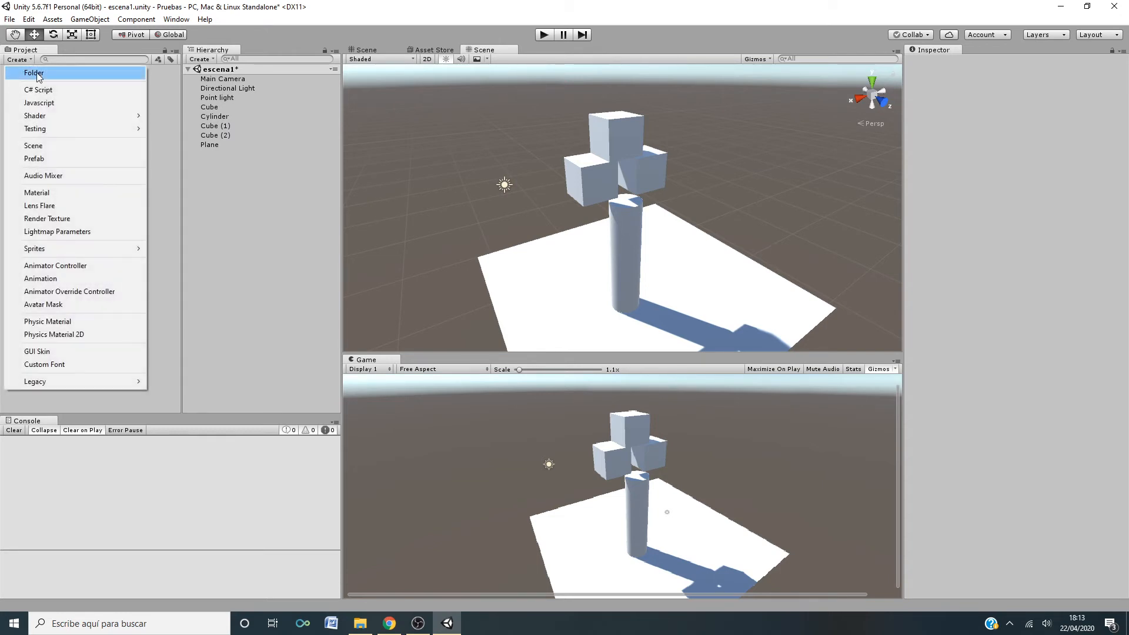
left_click(37, 73)
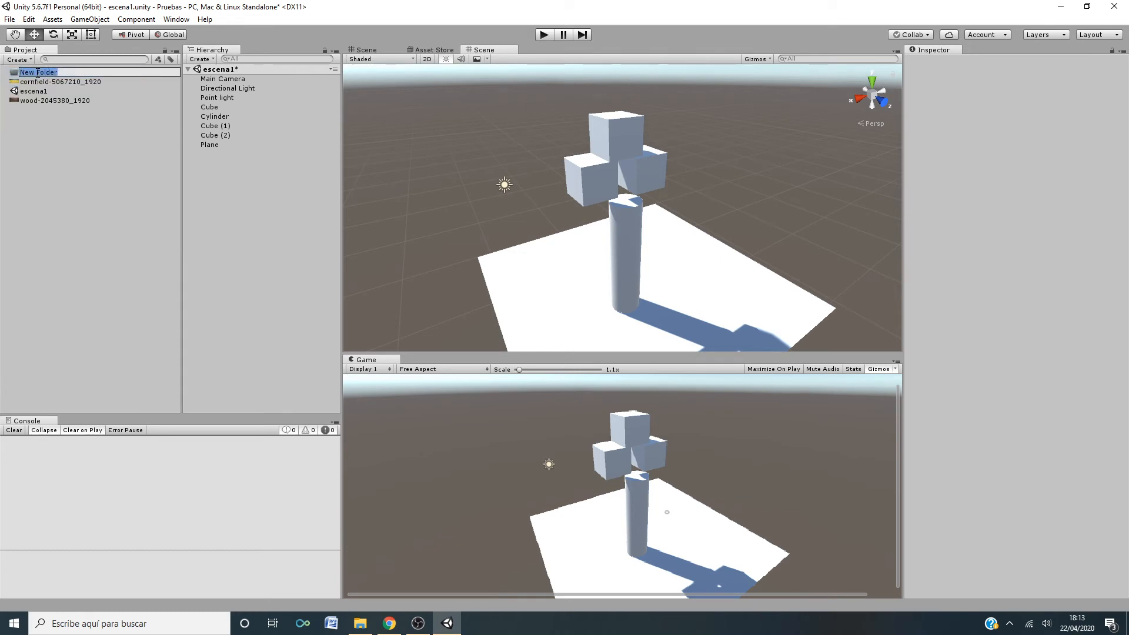
type("Texturas")
key("Return")
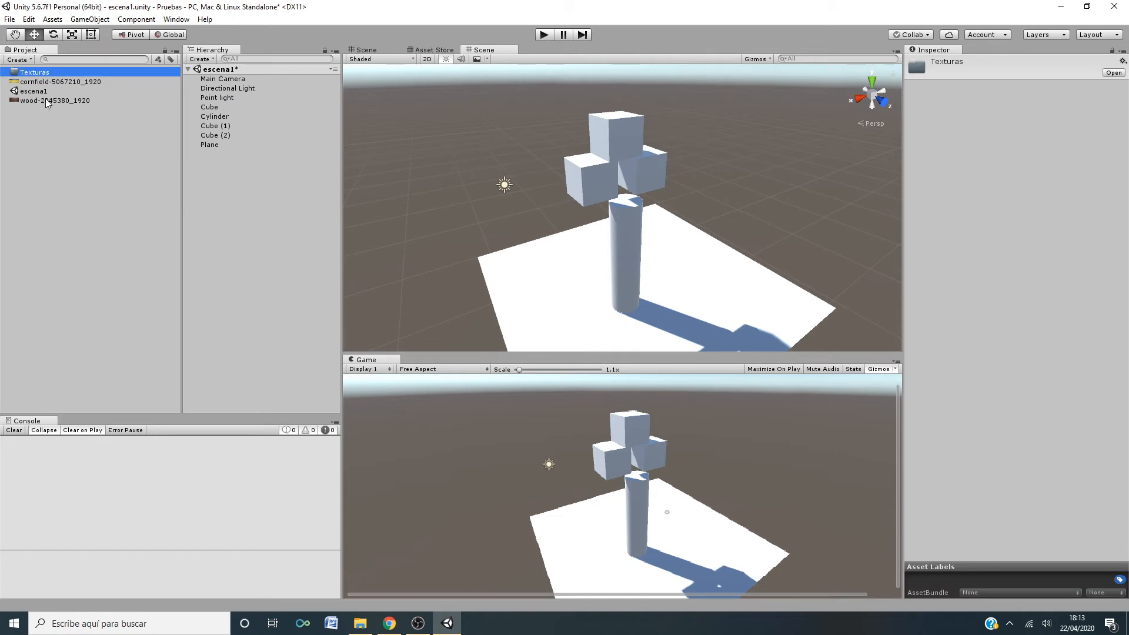
- Move the wood-2045380_1920 and cornfield-5067210_1920 images into the Texturas folder
left_click_drag(45, 97, 40, 73)
left_click(44, 83)
left_click(53, 125)
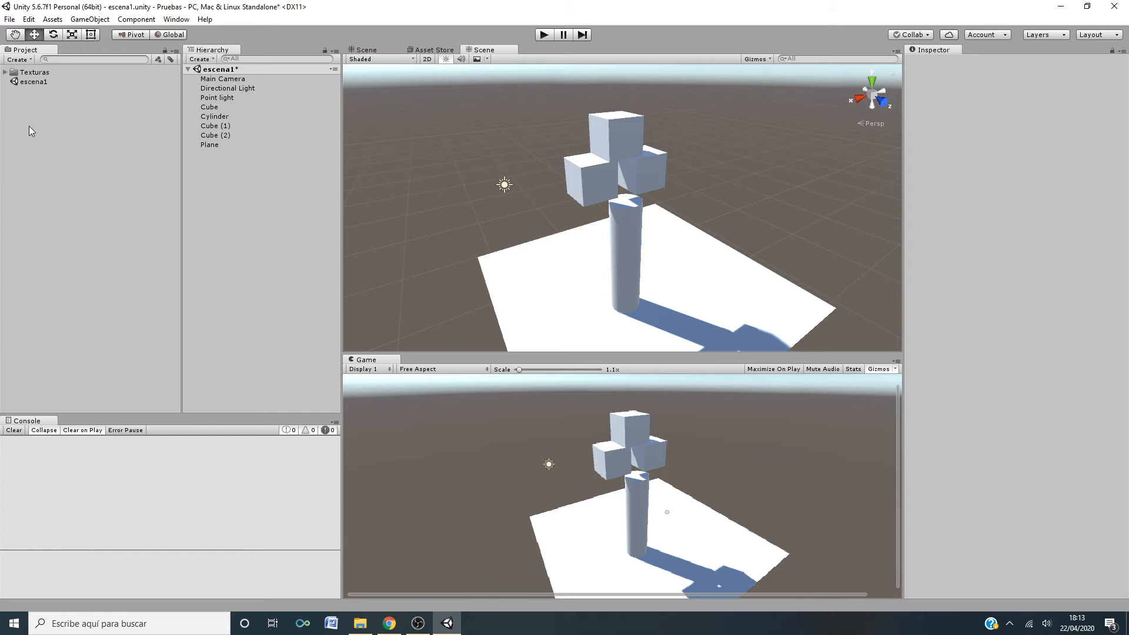
- Expand the Texturas folder and apply the wood-2045380_1920 texture to the cylinder in the scene
left_click(5, 72)
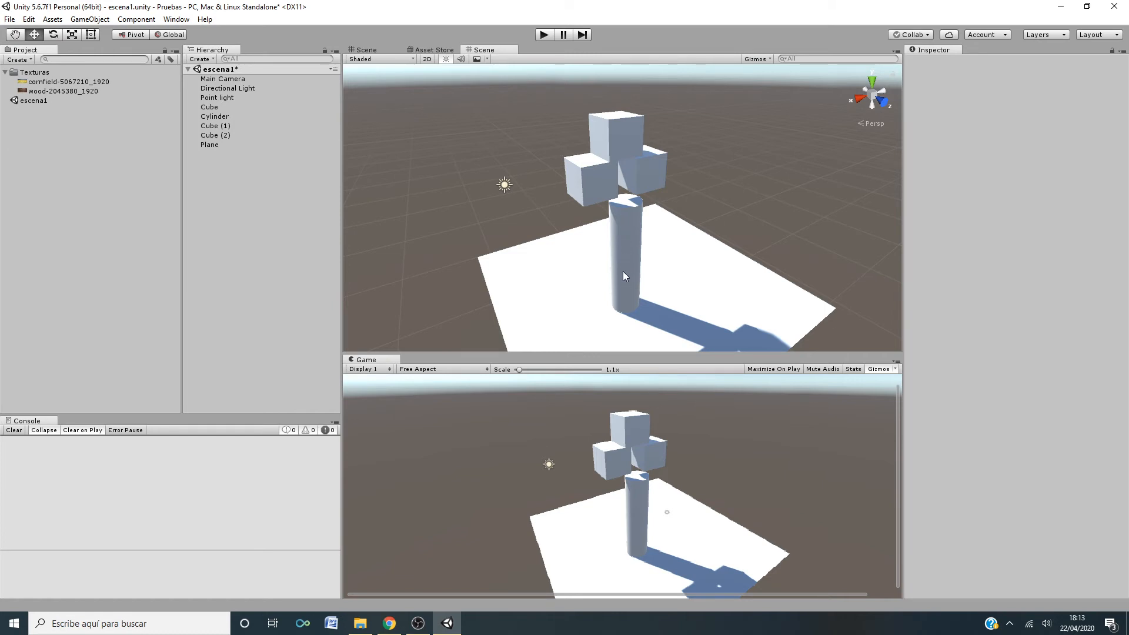
left_click_drag(33, 91, 624, 245)
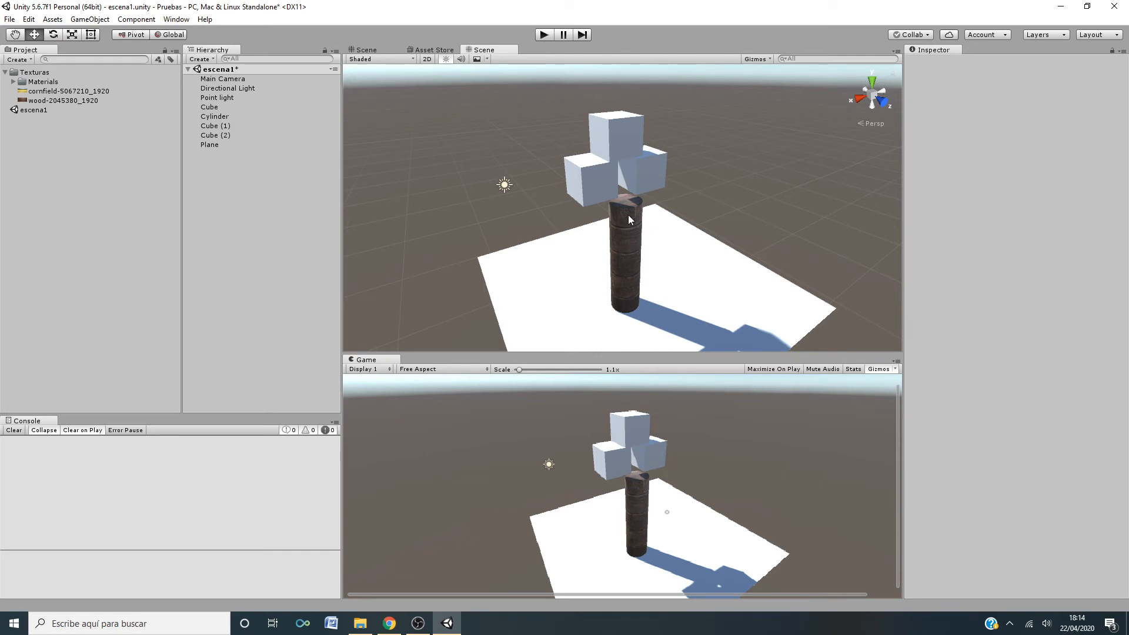
- Try the built-in materials on the cylinder, including FrameDebuggerRenderTargetDisplay, Default-Diffuse, Default-Material, Default-Skybox and SpatialMappingWireframe
left_click(626, 247)
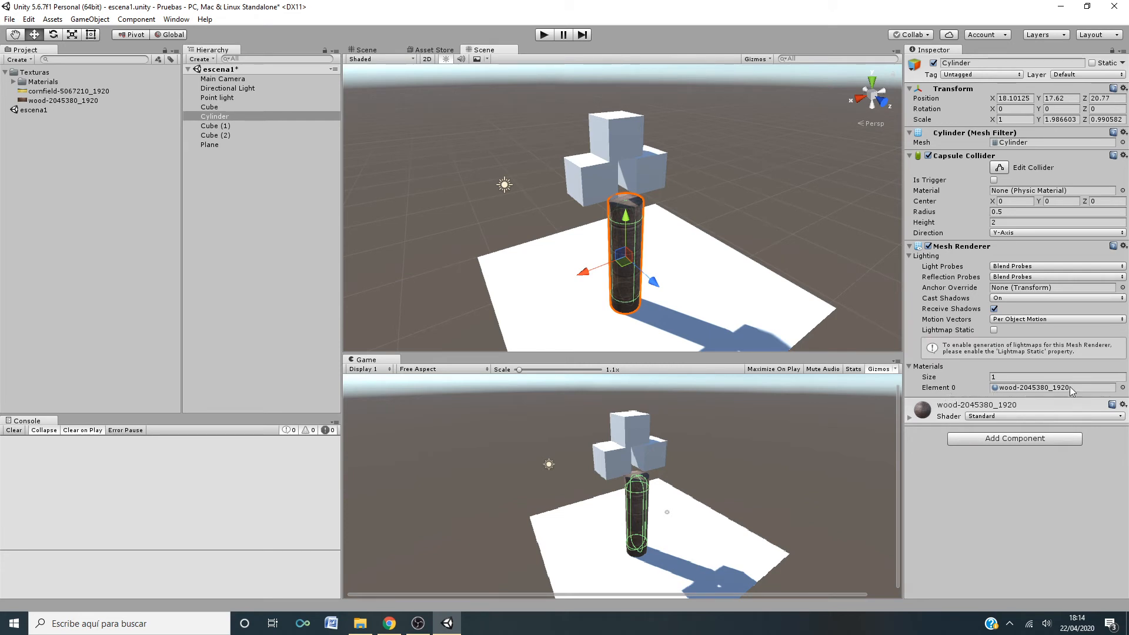
left_click(1122, 388)
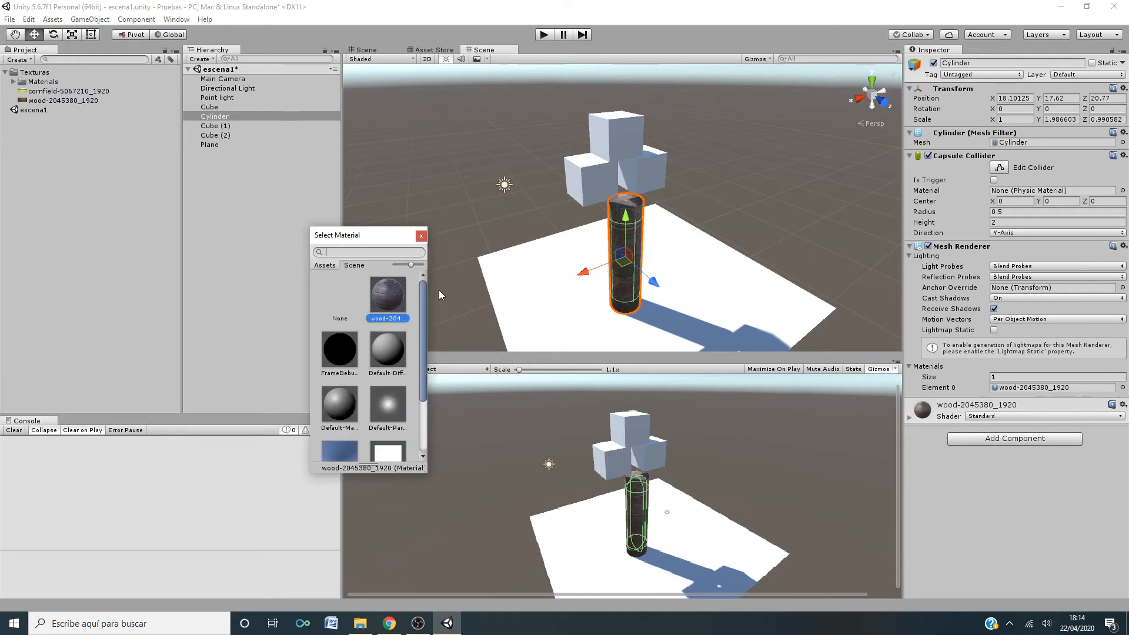
left_click(388, 347)
left_click(348, 353)
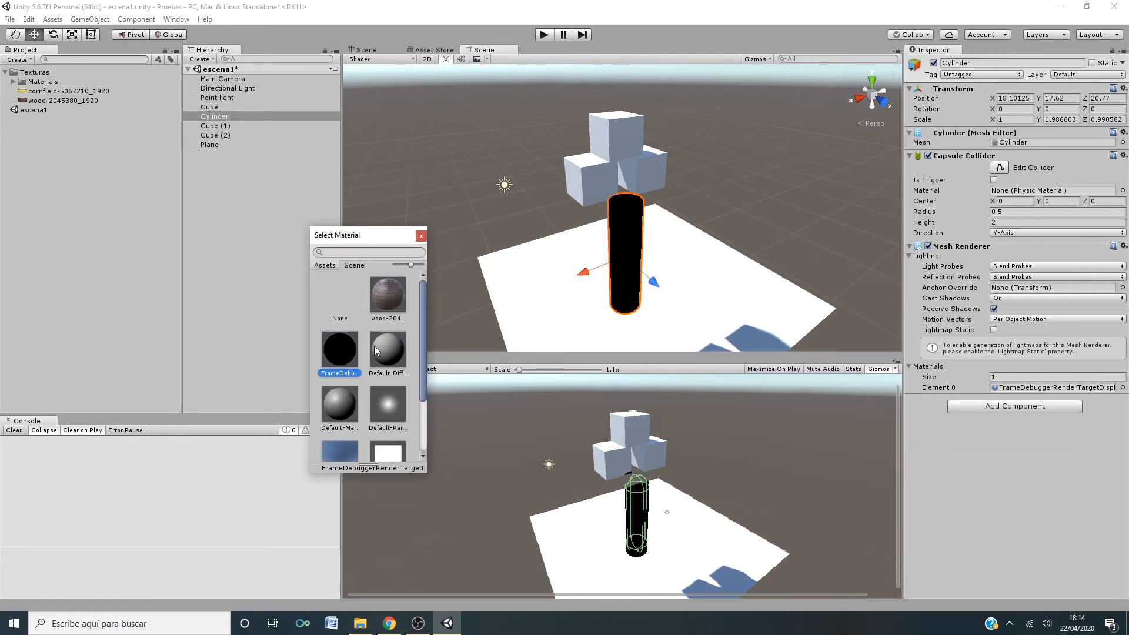
left_click(386, 347)
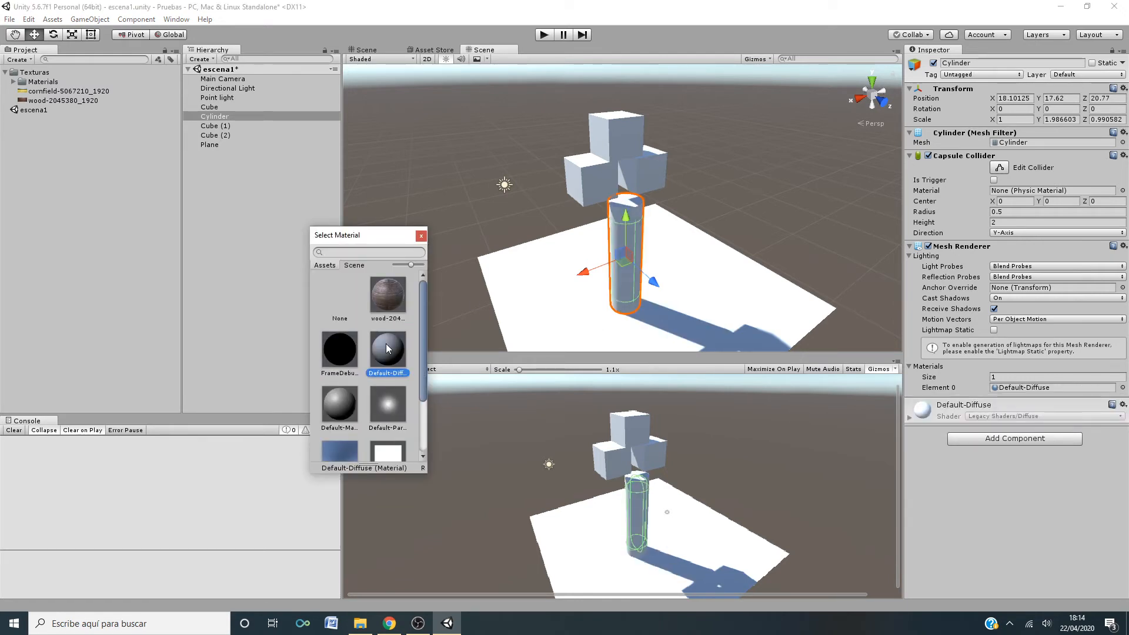
left_click(334, 348)
left_click(340, 403)
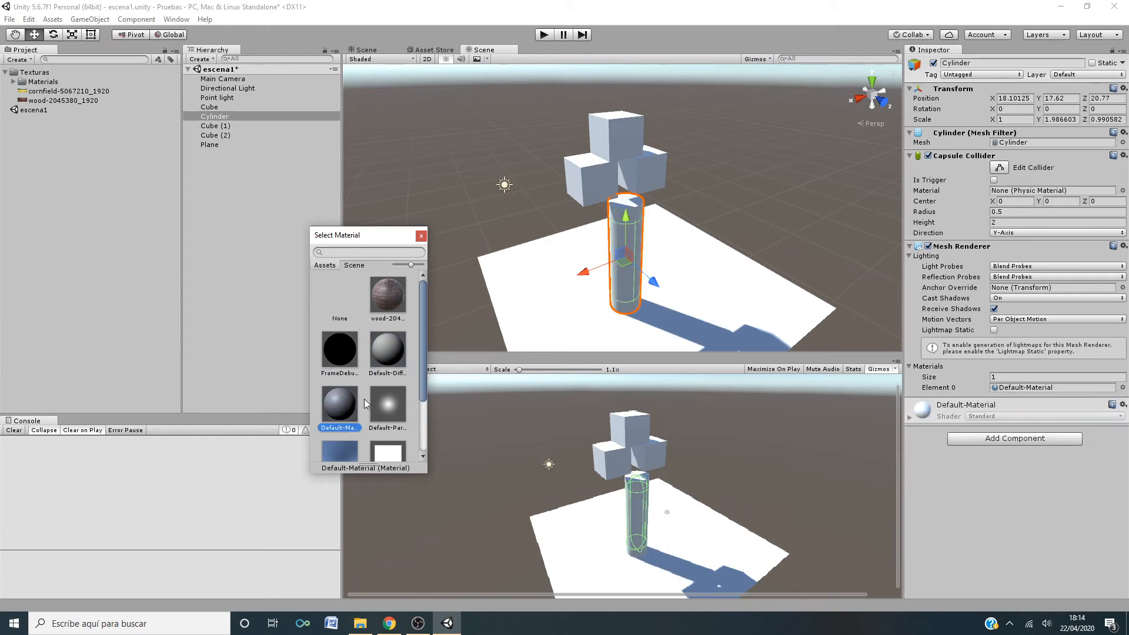
left_click(386, 406)
left_click(344, 446)
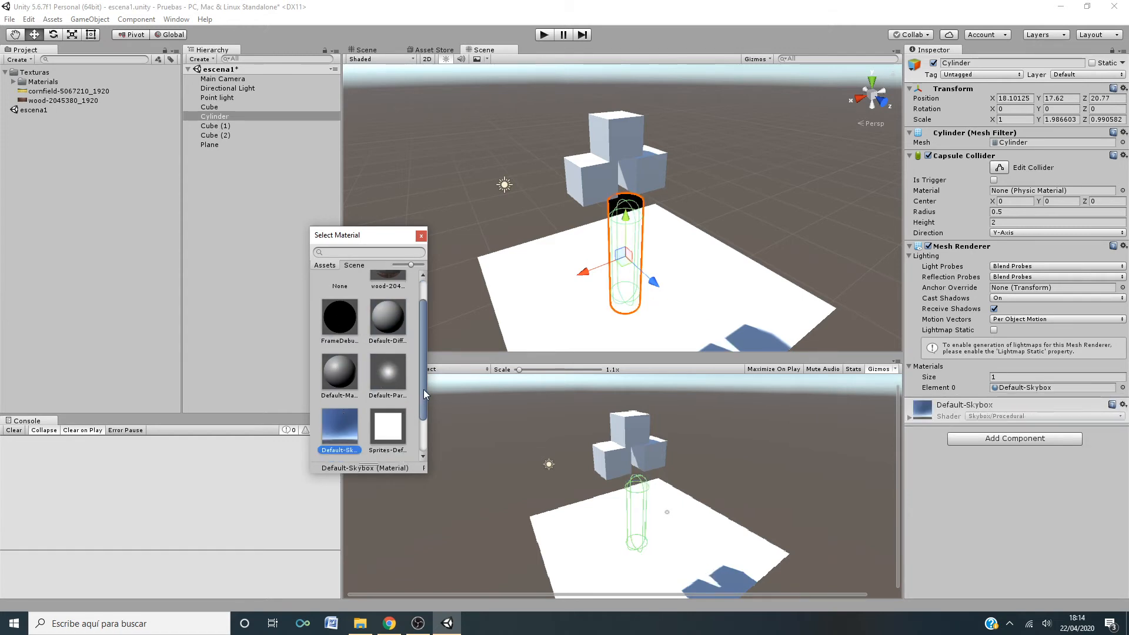
left_click_drag(423, 390, 420, 439)
left_click(394, 432)
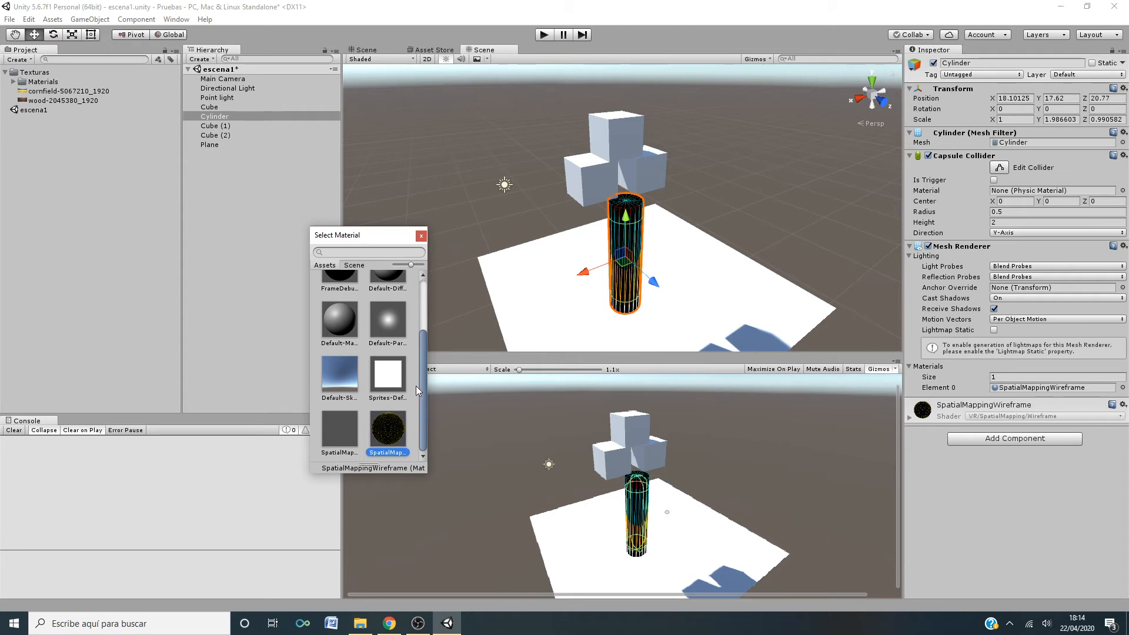
left_click_drag(419, 383, 419, 315)
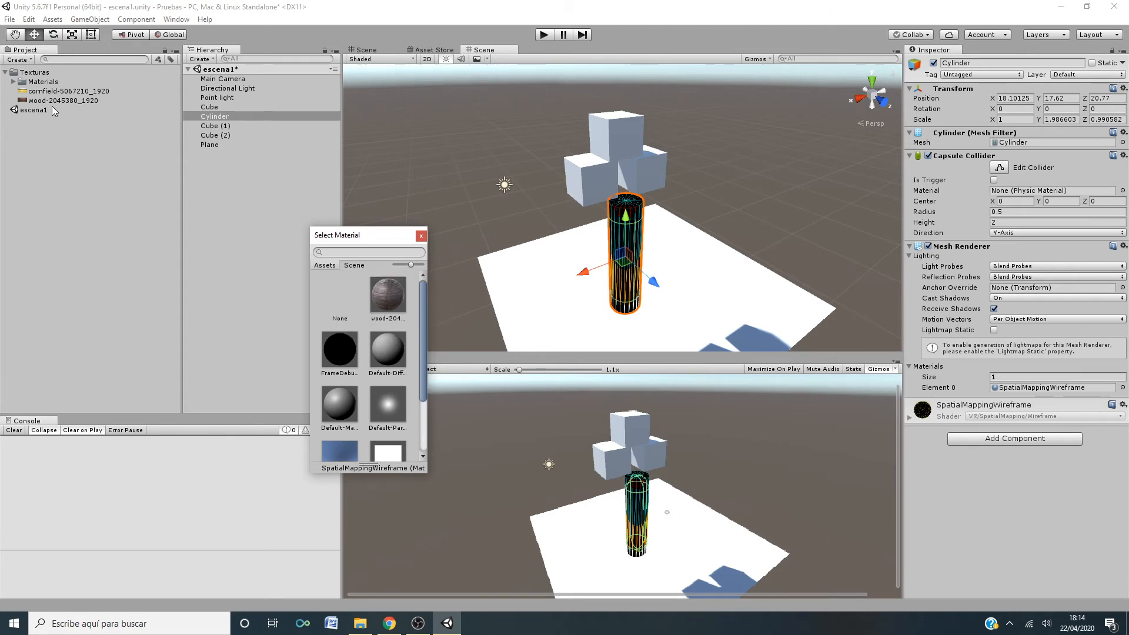
- Set the cylinder's material back to wood-2045380_1920 and close the material selection
left_click(394, 295)
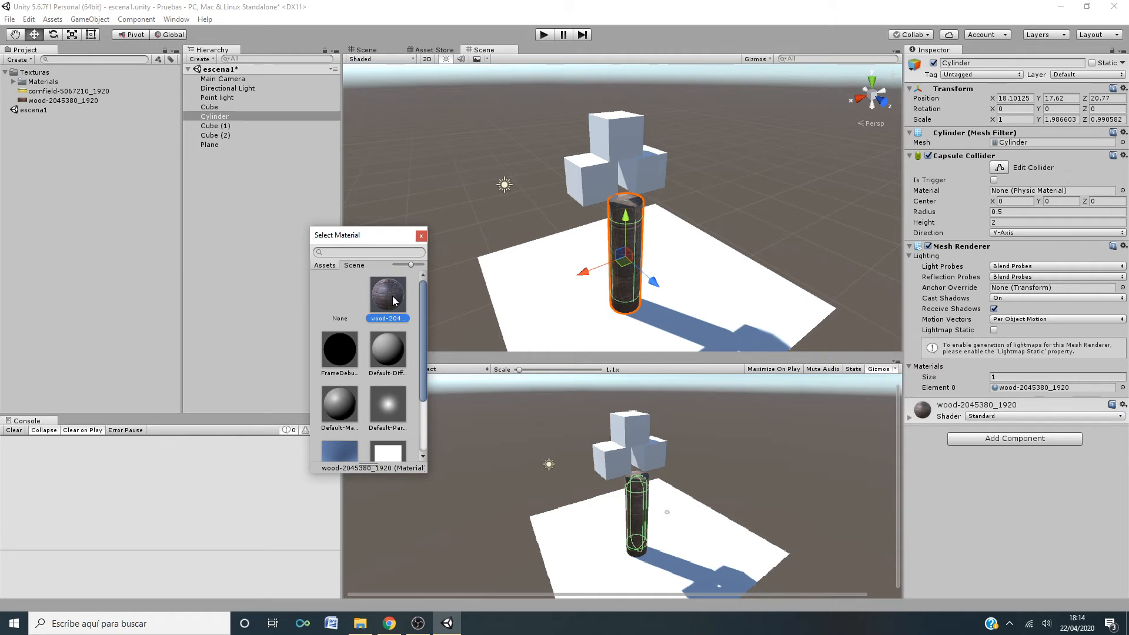
left_click(421, 235)
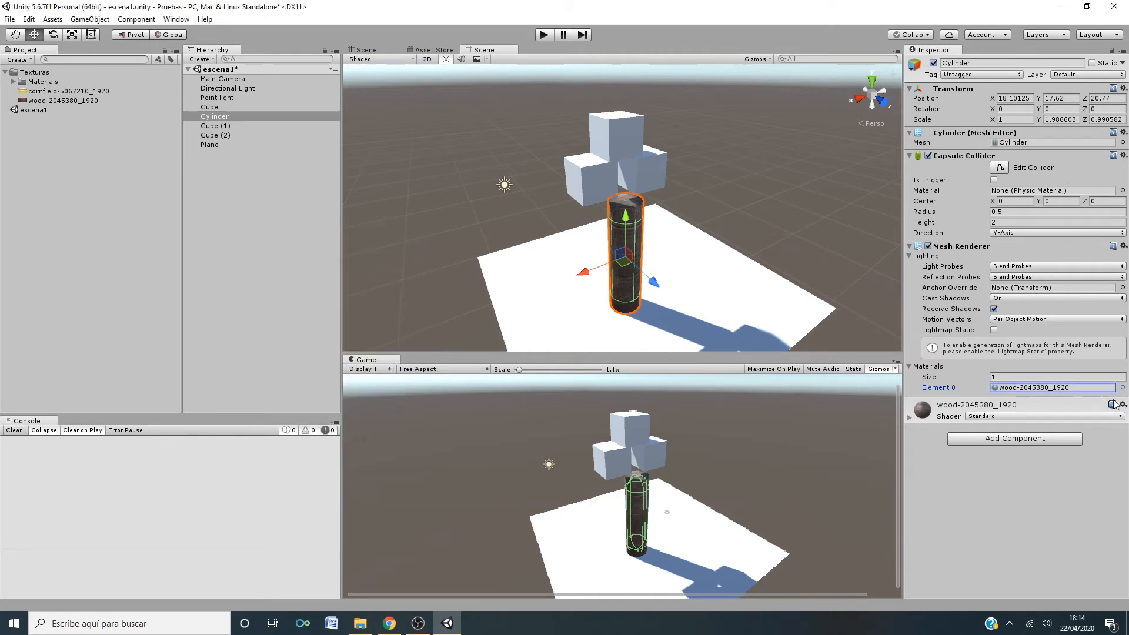
left_click(1108, 444)
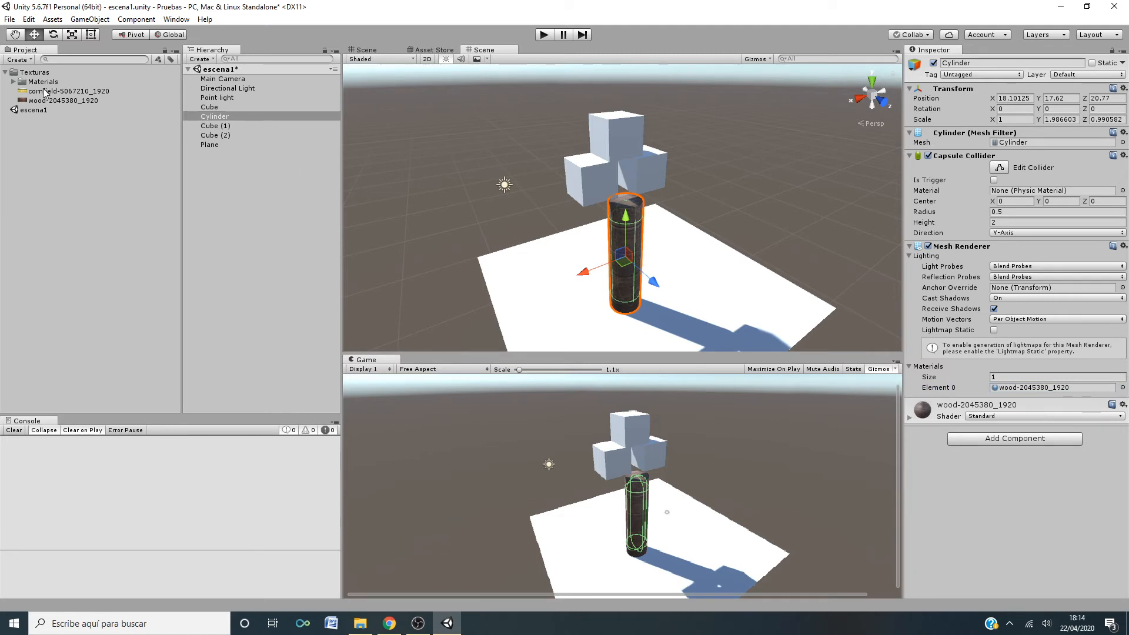
- Apply the cornfield-5067210_1920 texture to the cylinder, and switch its material back to wood-2045380_1920
left_click_drag(46, 92, 629, 258)
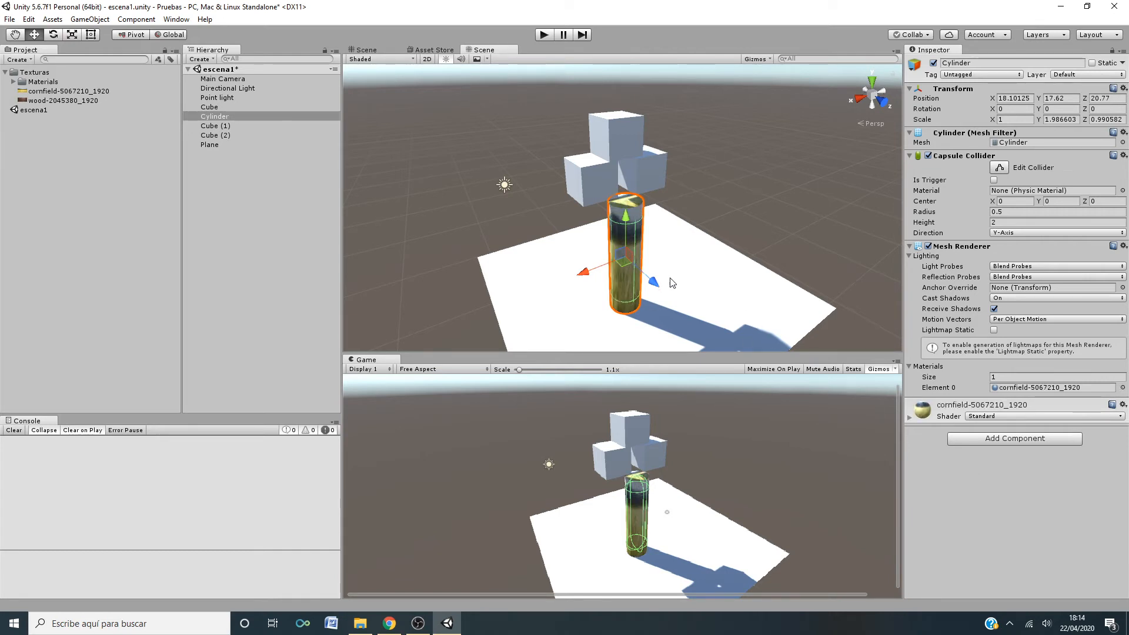
left_click(659, 265)
left_click(623, 259)
left_click(1122, 388)
left_click(347, 342)
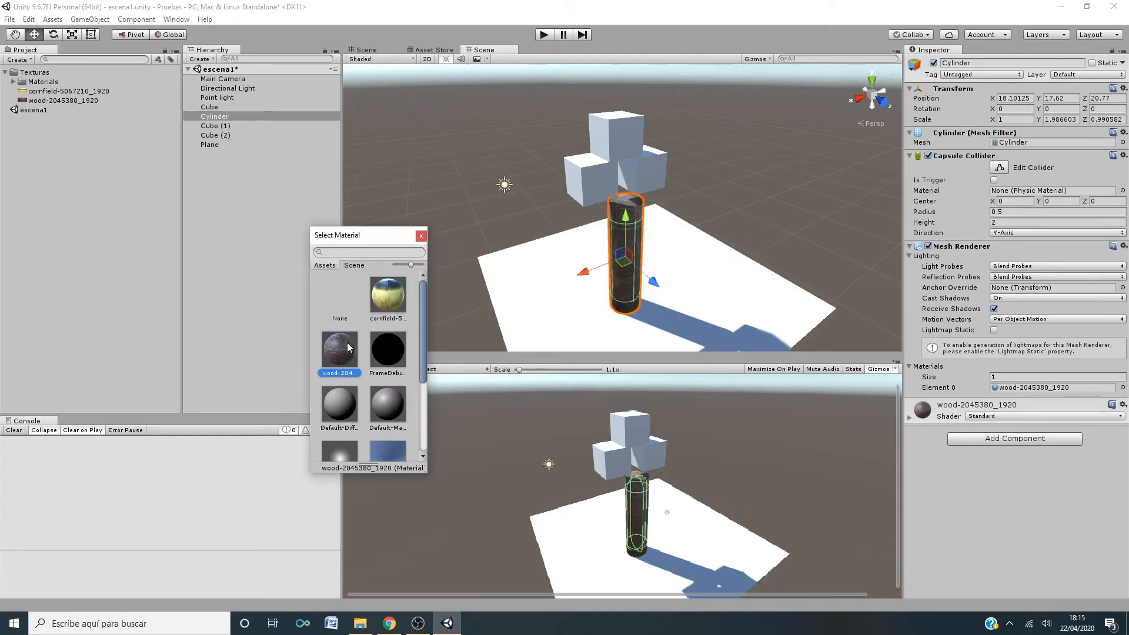
left_click(388, 347)
left_click(340, 343)
left_click(421, 235)
- Apply the cornfield-5067210_1920 texture to the plane and collapse the Texturas folder
left_click(77, 143)
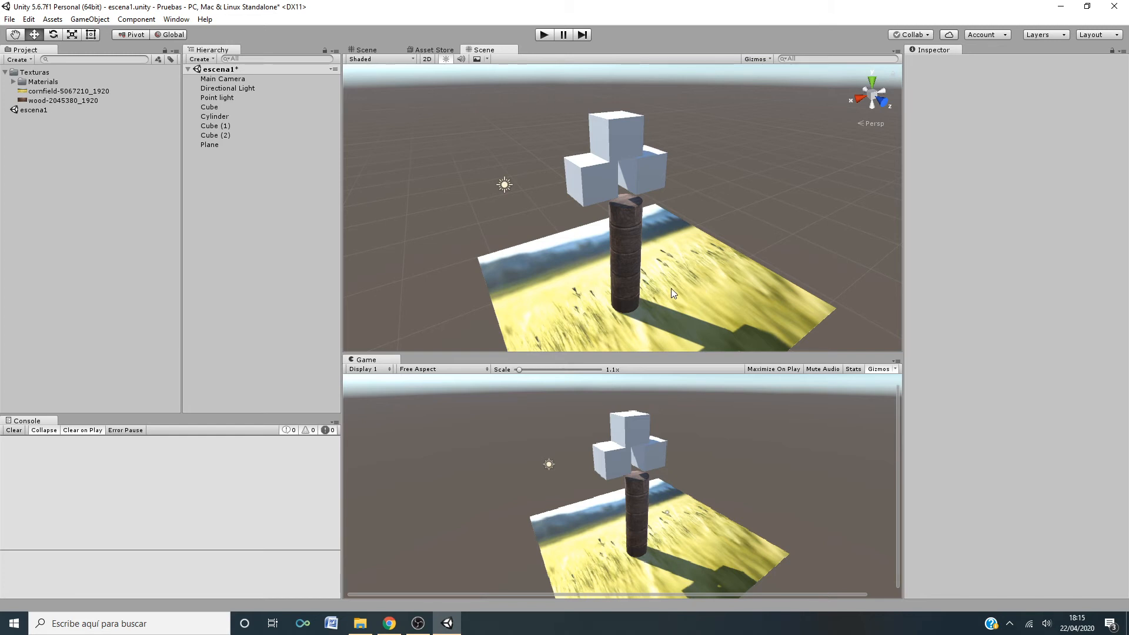
left_click(6, 72)
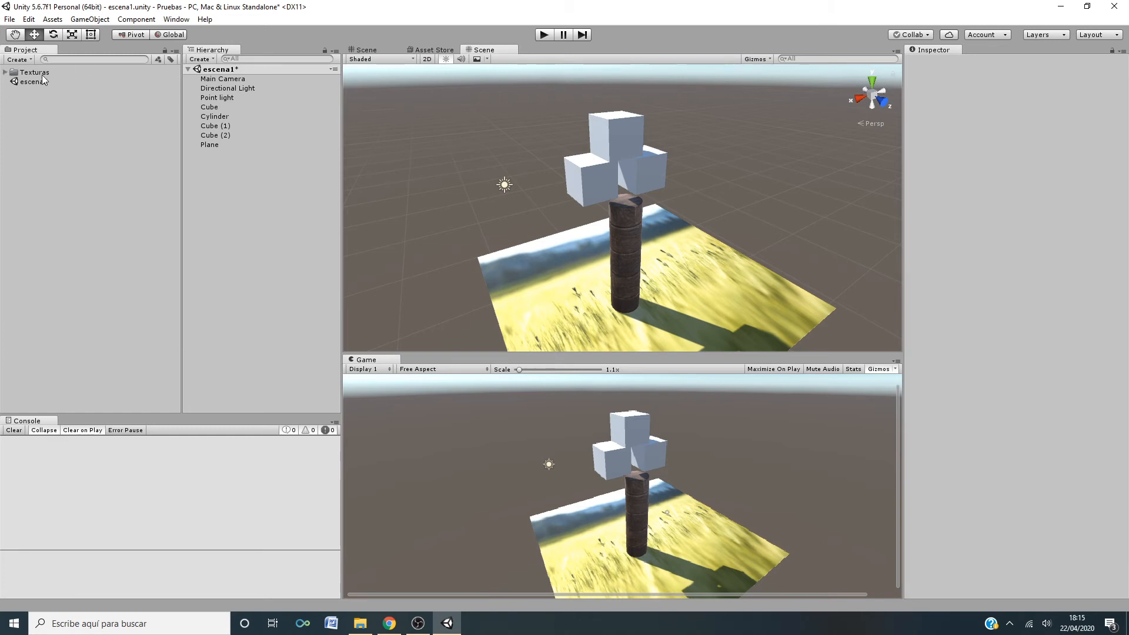
- Examine the options for importing new assets and packages and for creating assets, without importing or creating anything
left_click(52, 19)
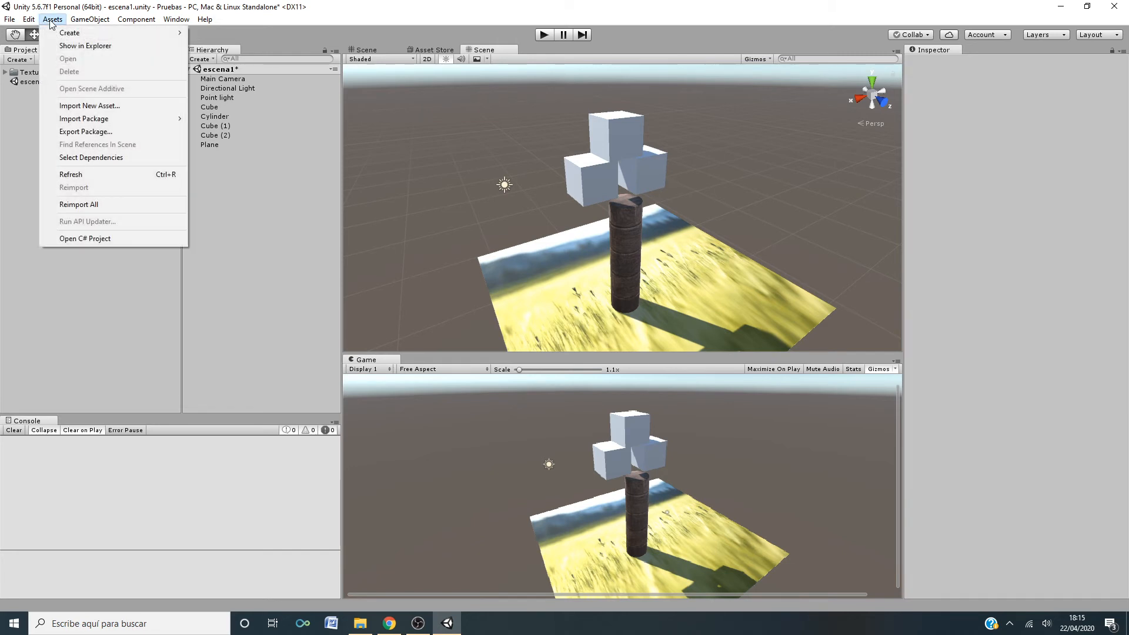
left_click(95, 108)
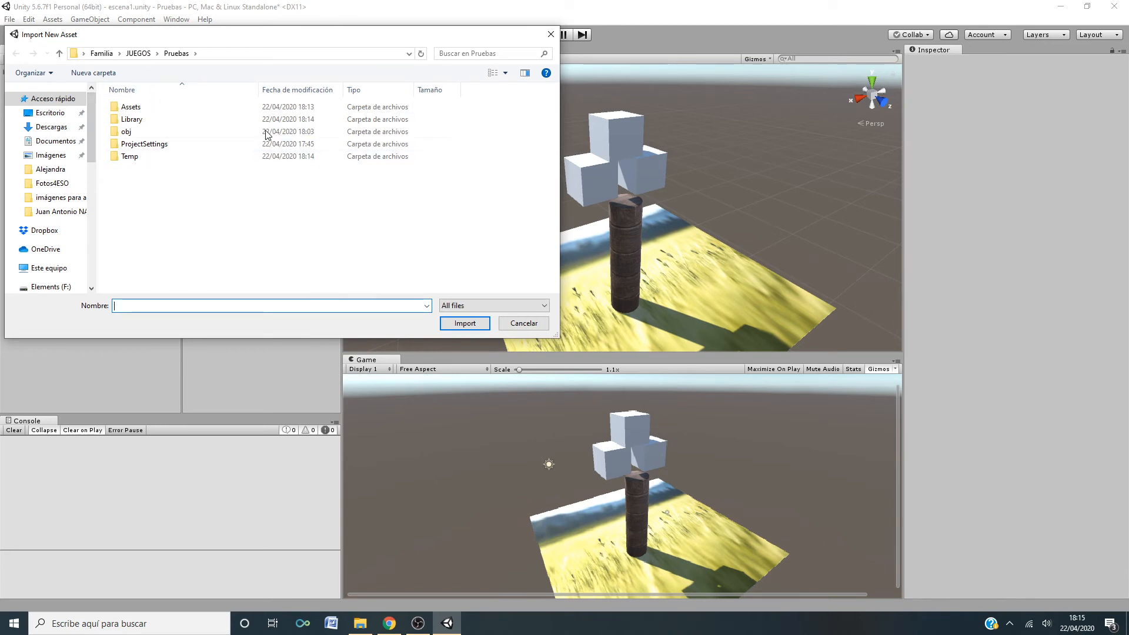
left_click(524, 323)
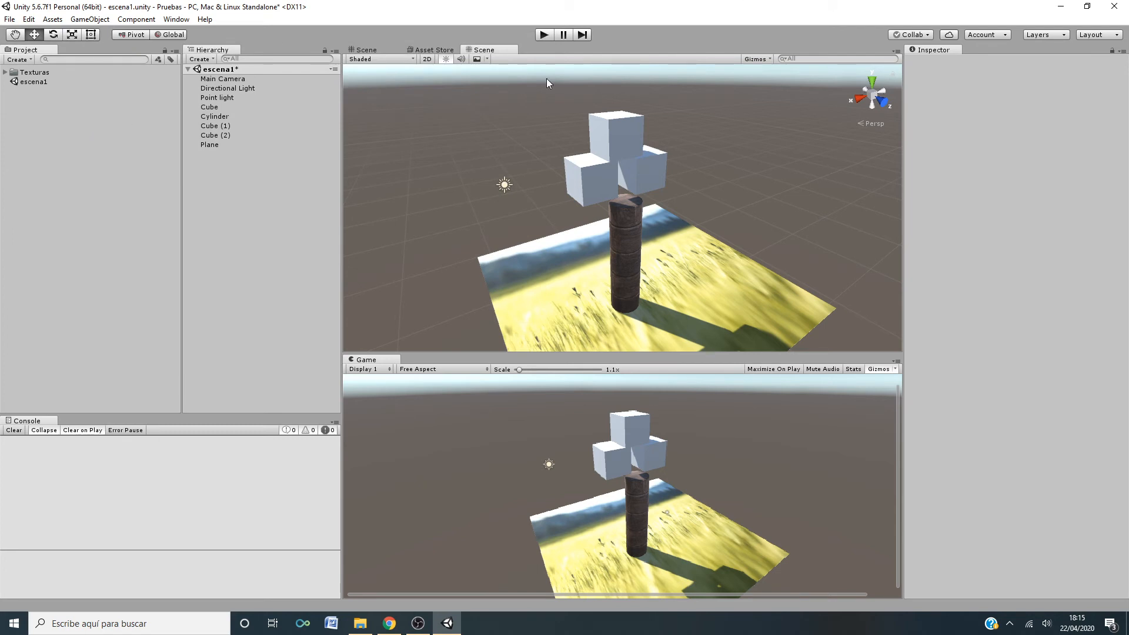
left_click(51, 19)
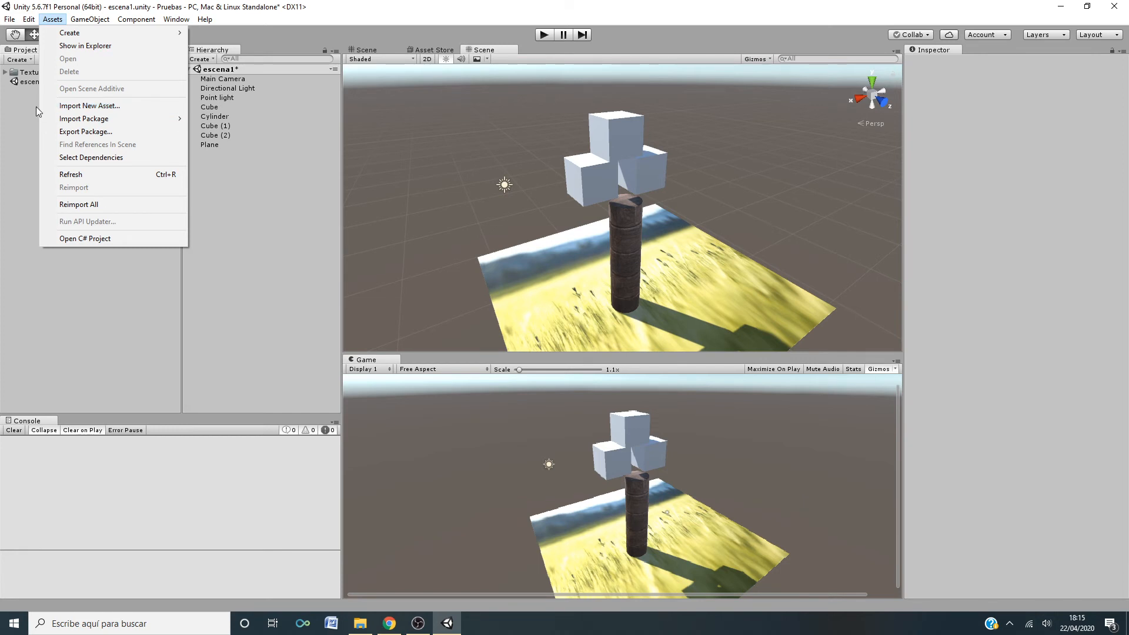
mouse_move(96, 121)
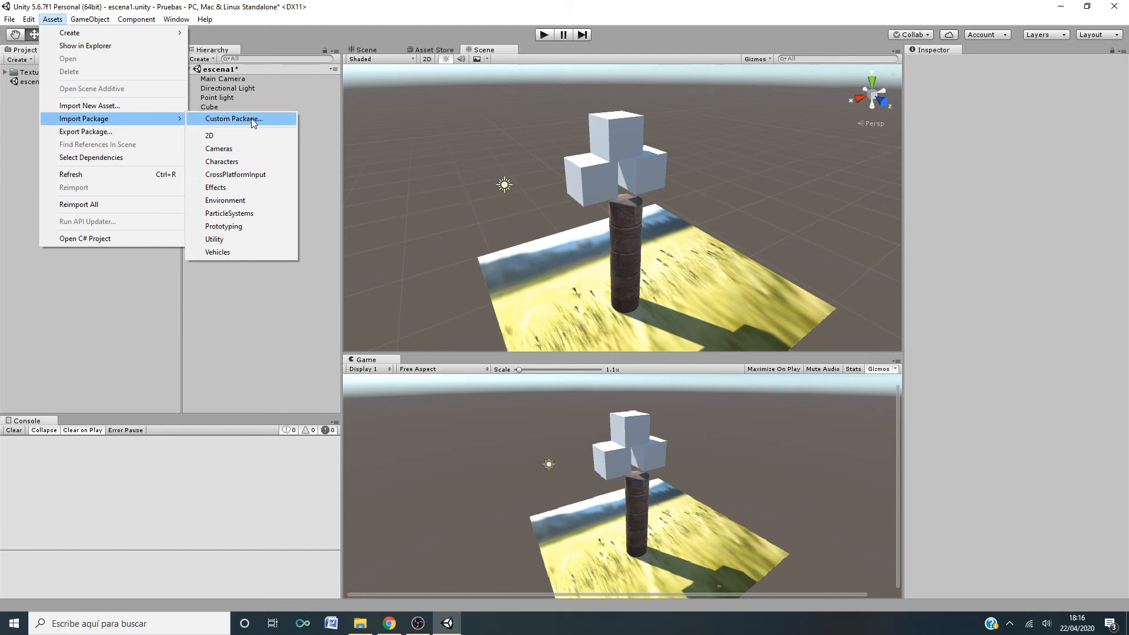
left_click(122, 270)
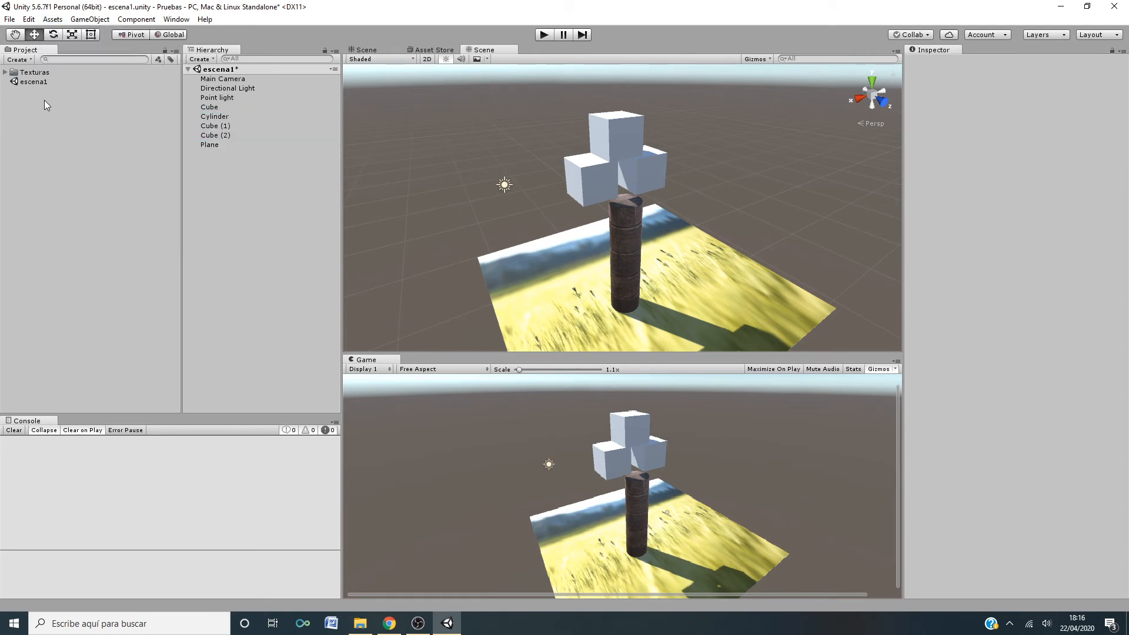
left_click(5, 73)
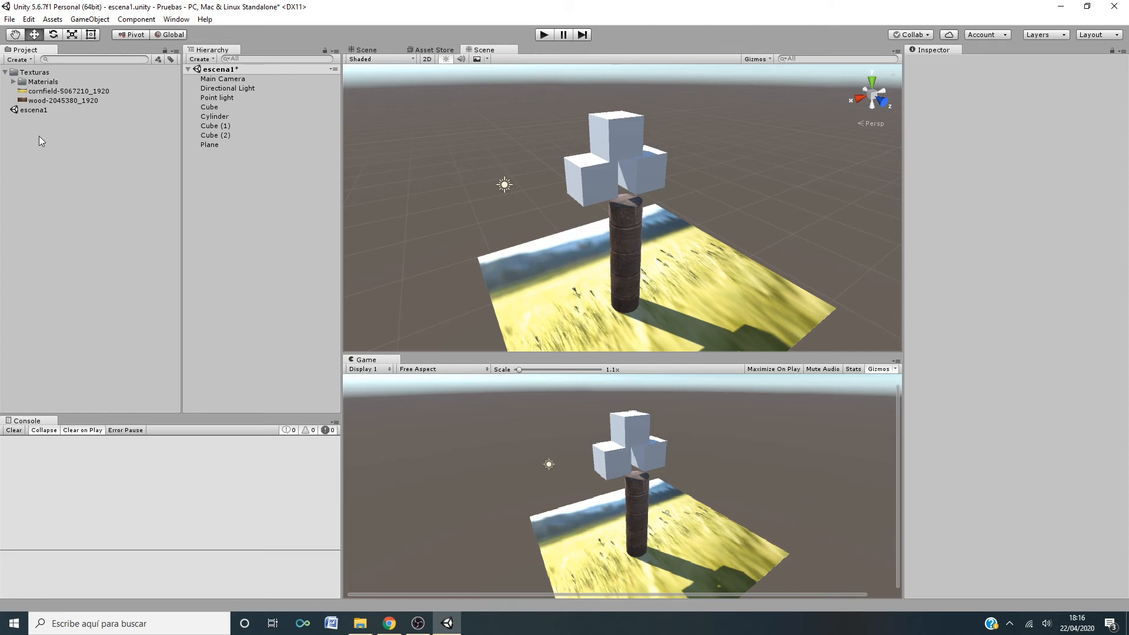
left_click(5, 72)
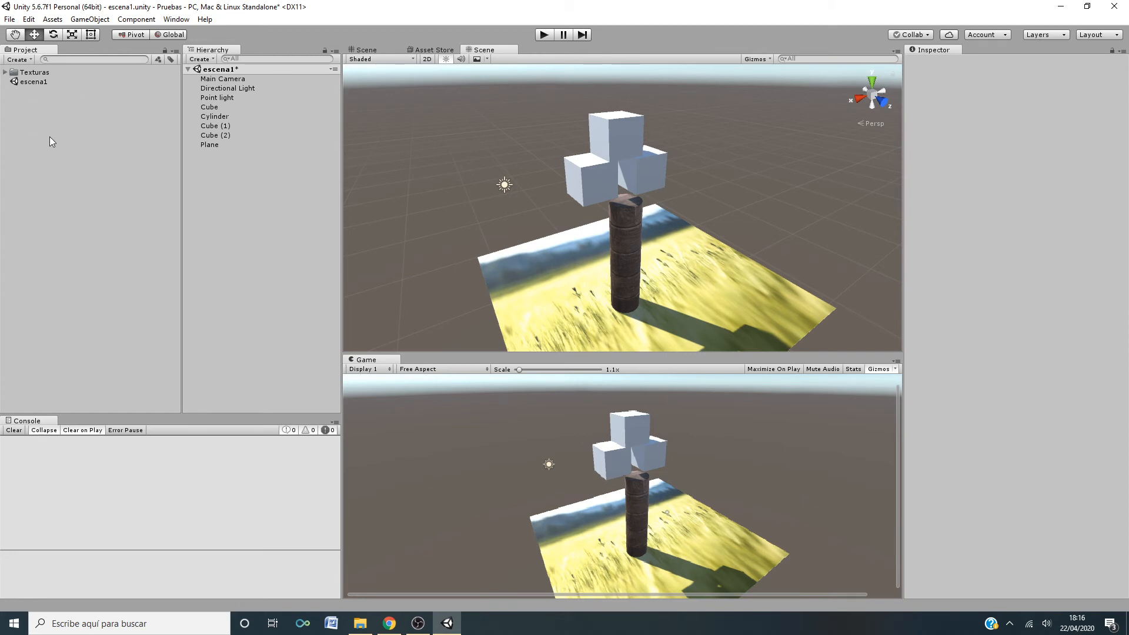
left_click(52, 19)
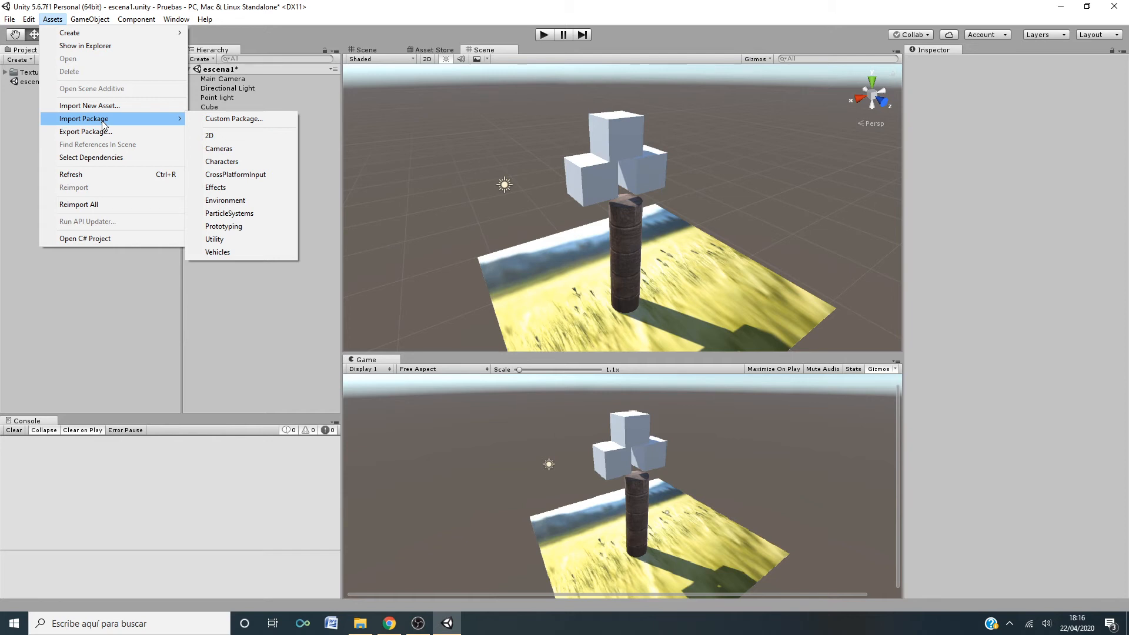
left_click(94, 294)
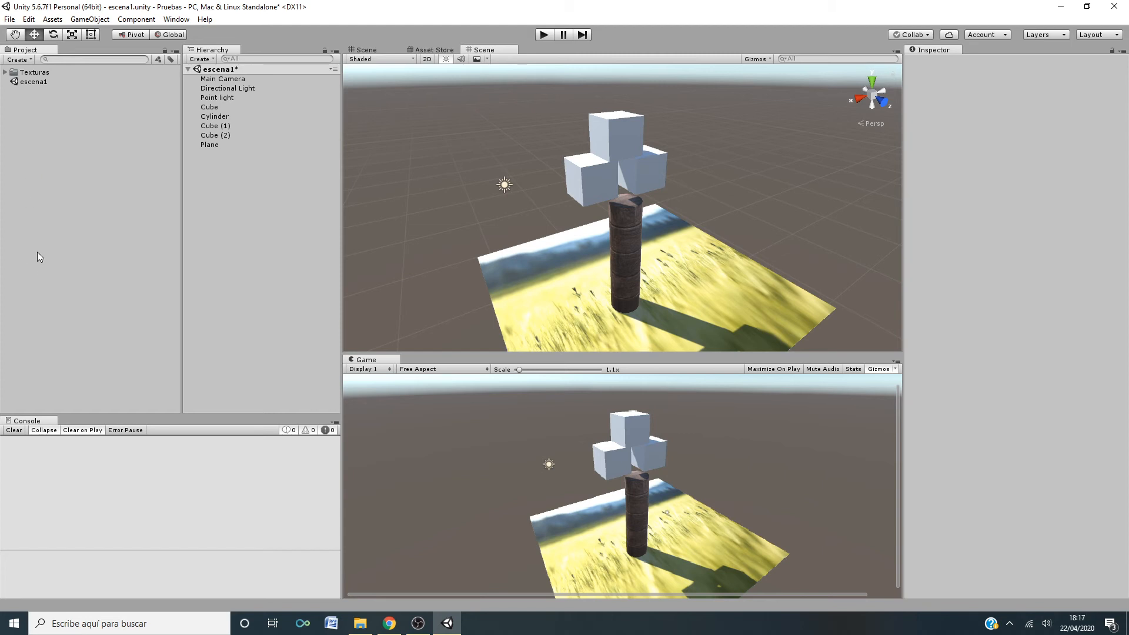
left_click(53, 21)
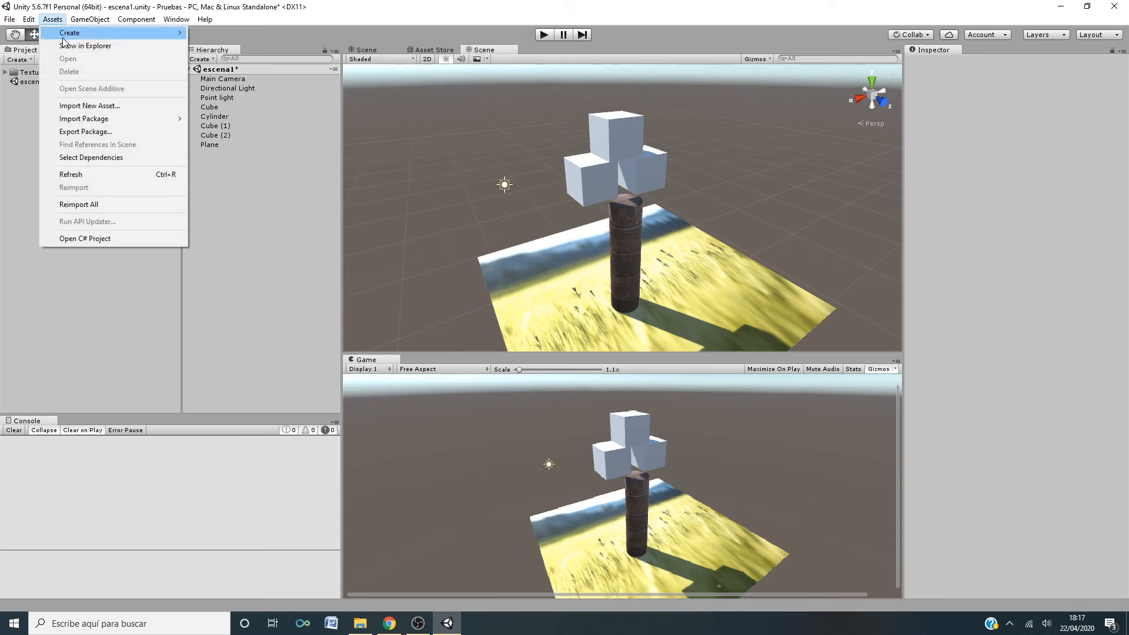
mouse_move(70, 37)
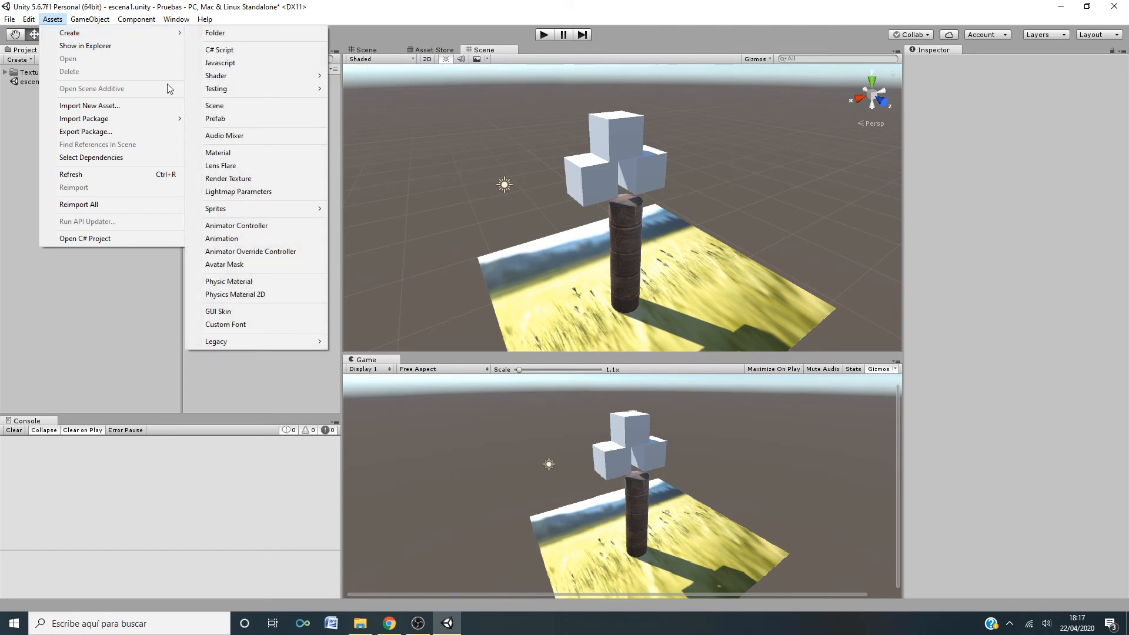
left_click(437, 17)
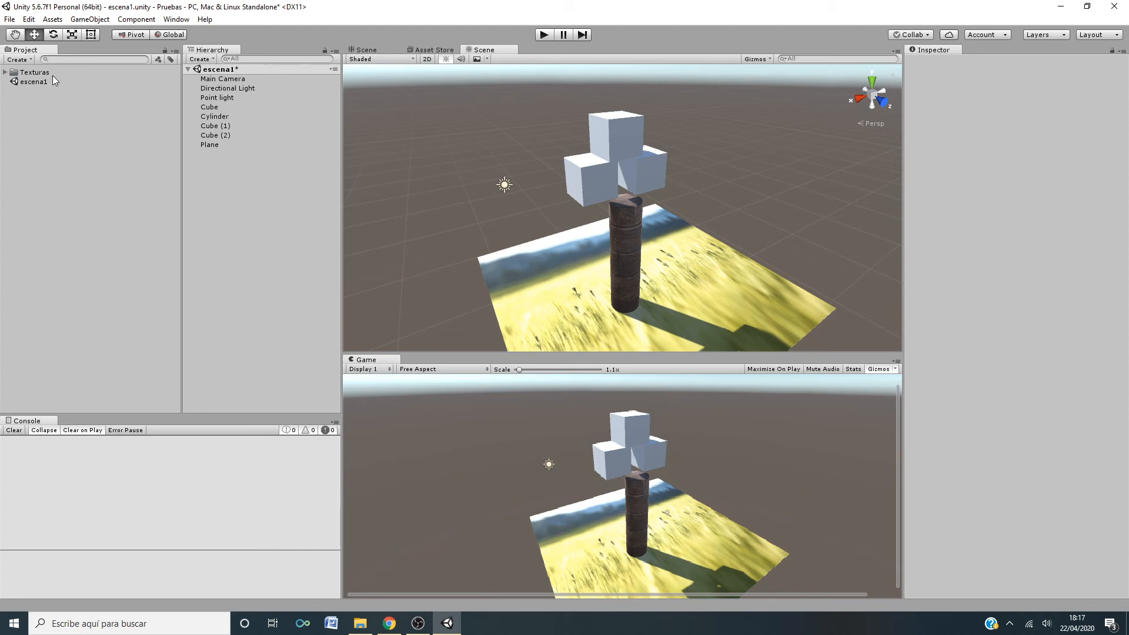
- Import the complete Environment package of Standard Assets into the project
left_click(53, 20)
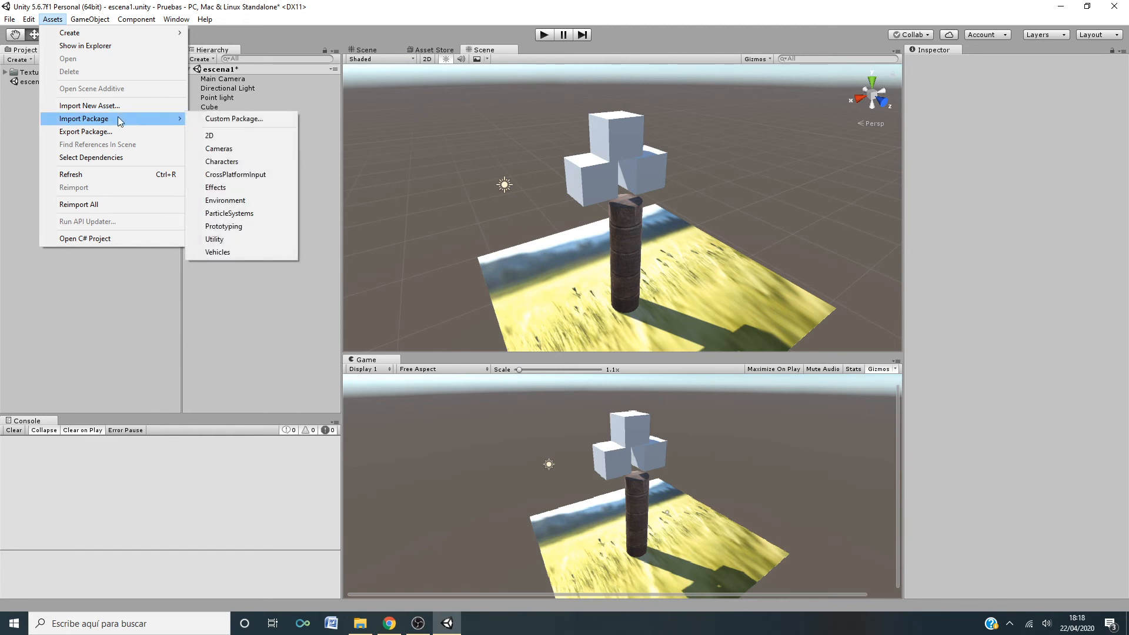
left_click(246, 202)
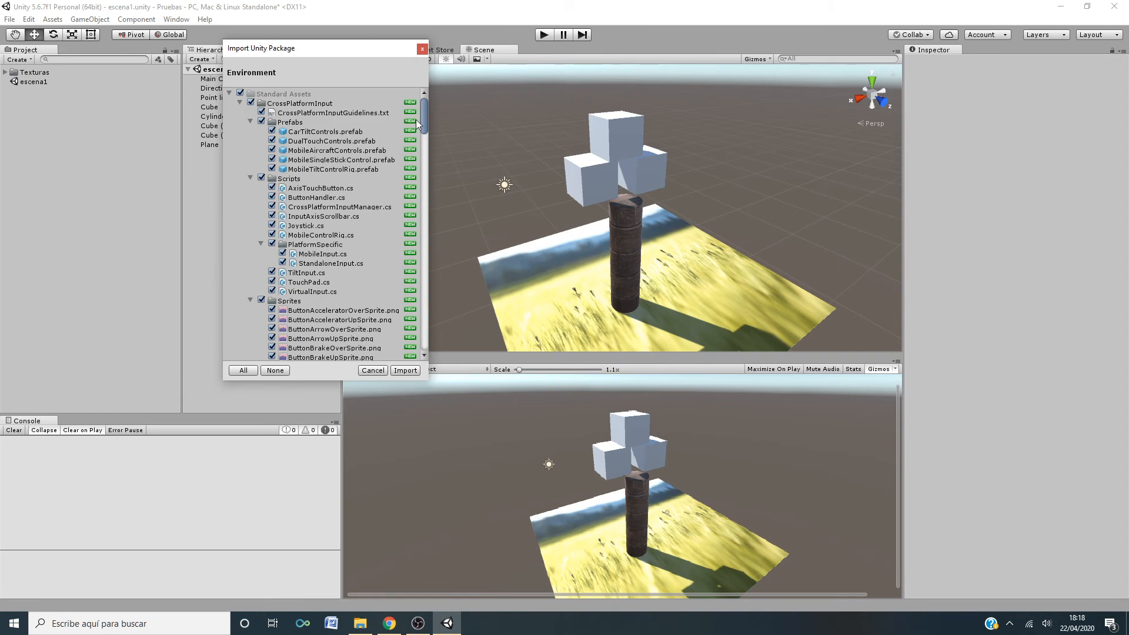
mouse_move(425, 114)
left_mouse_down()
mouse_move(418, 358)
mouse_move(418, 113)
left_mouse_up()
left_click(406, 371)
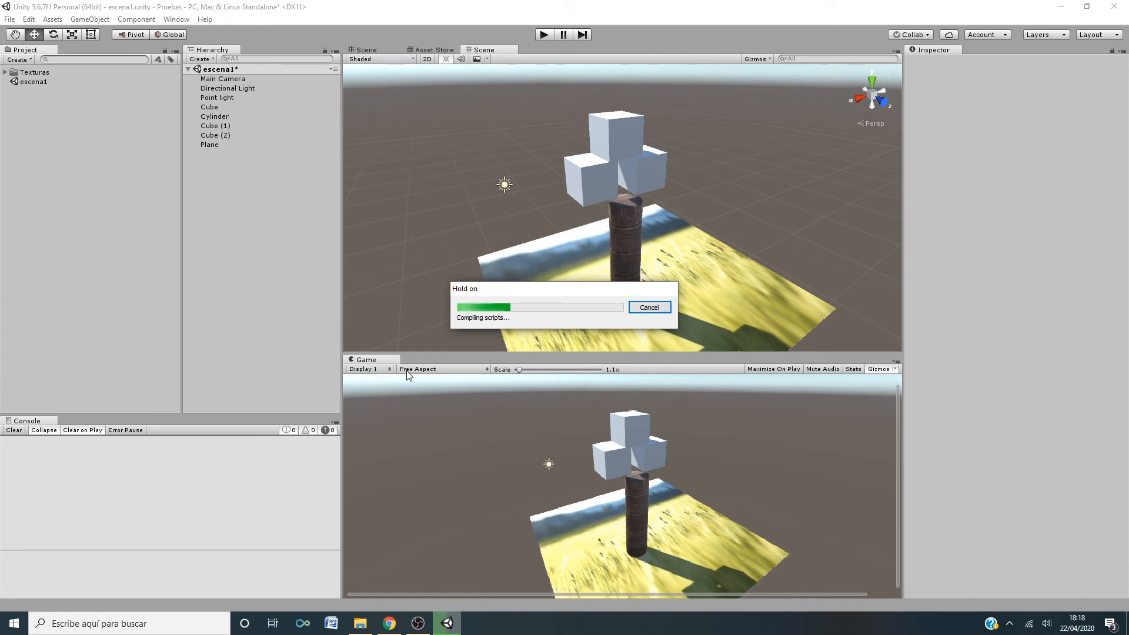
- Examine the contents of the Pruebas project folder inside Familia > JUEGOS in File Explorer, and close the window
left_click(360, 623)
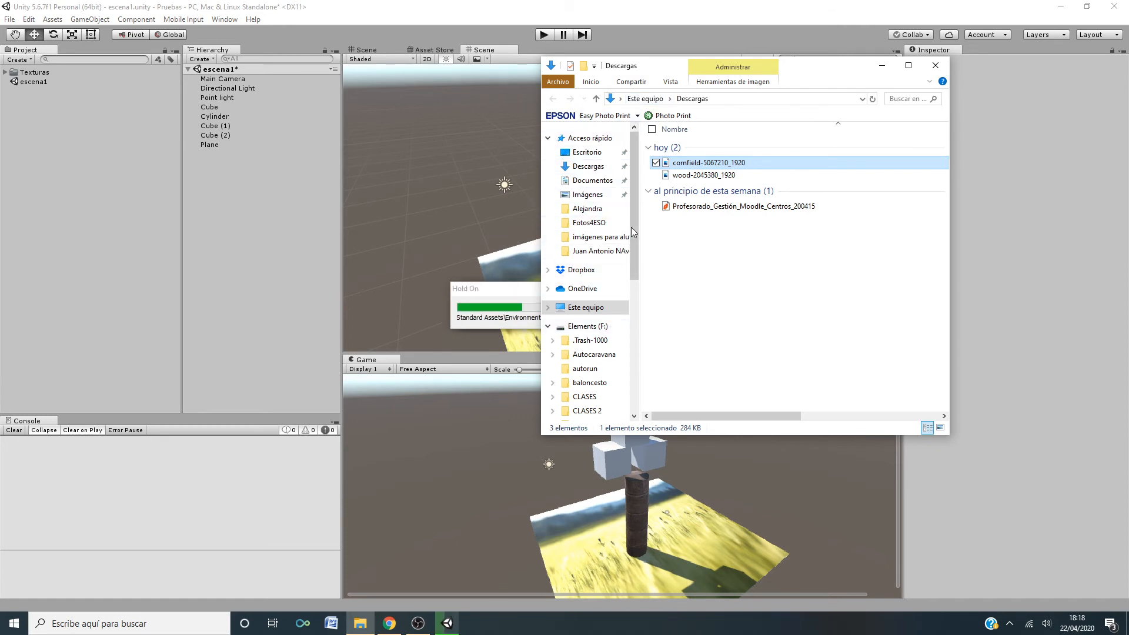
left_click(650, 99)
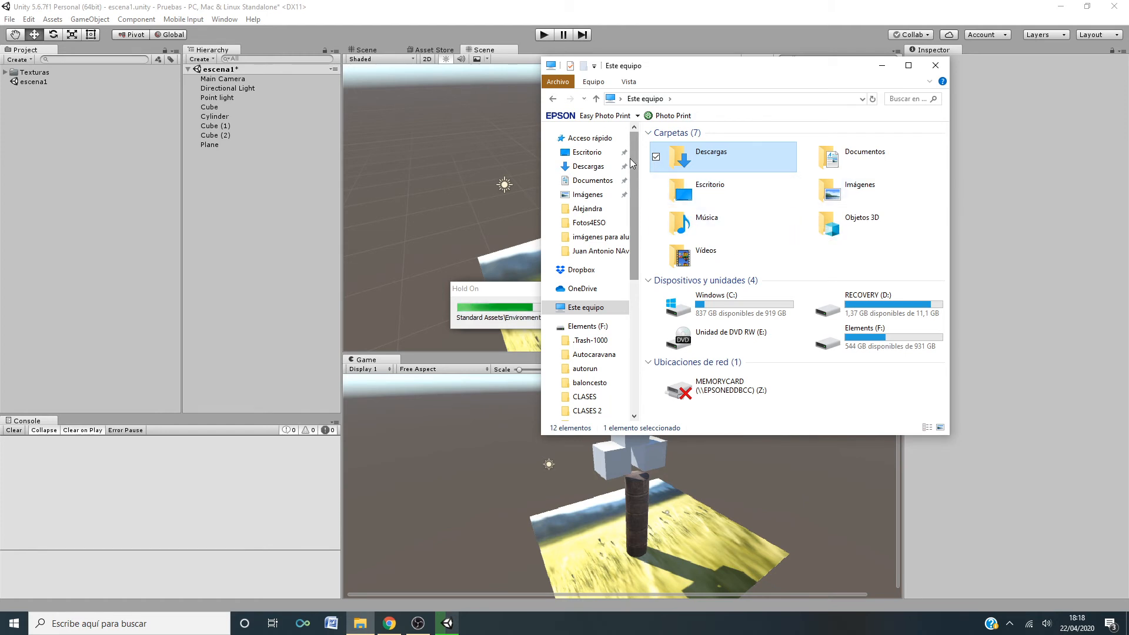
scroll(630, 198, "down", 5)
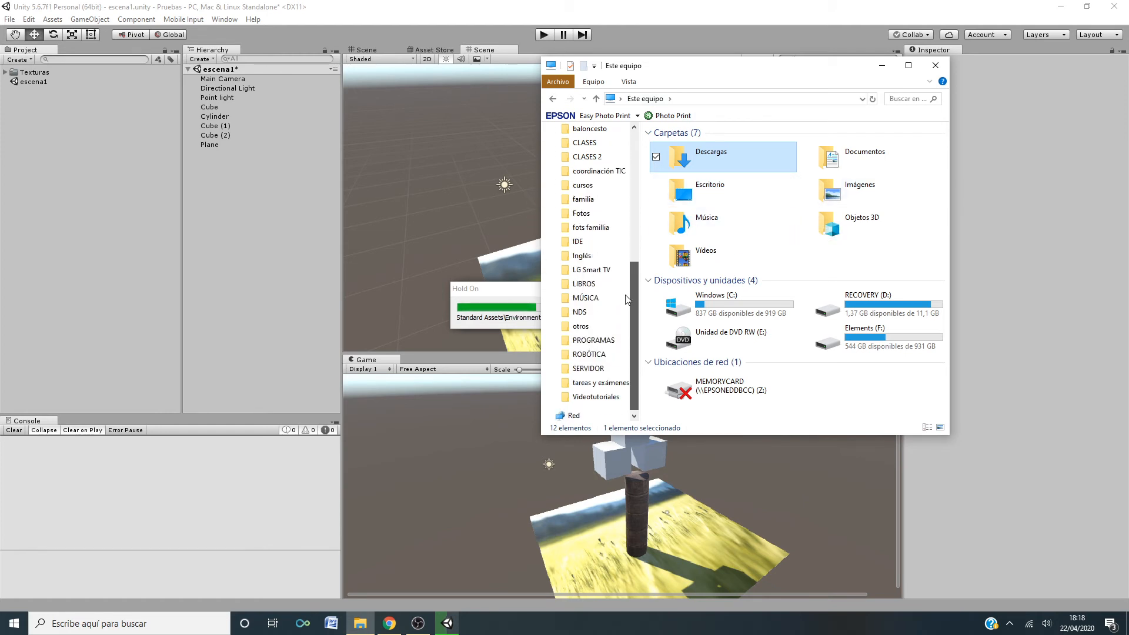
scroll(625, 276, "up", 5)
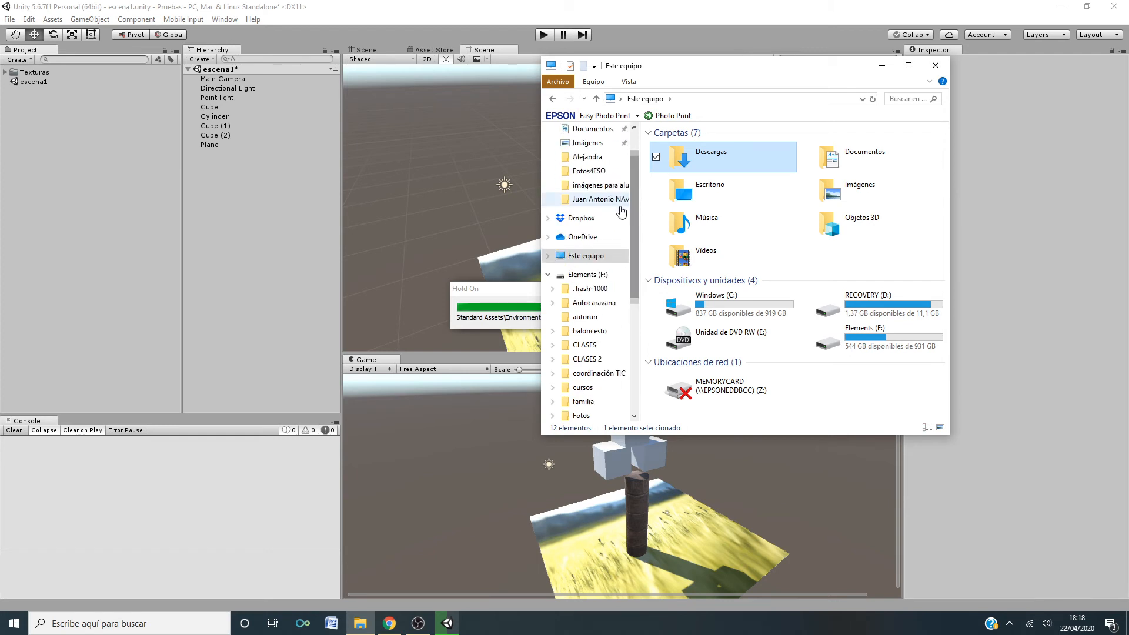
scroll(630, 219, "up", 2)
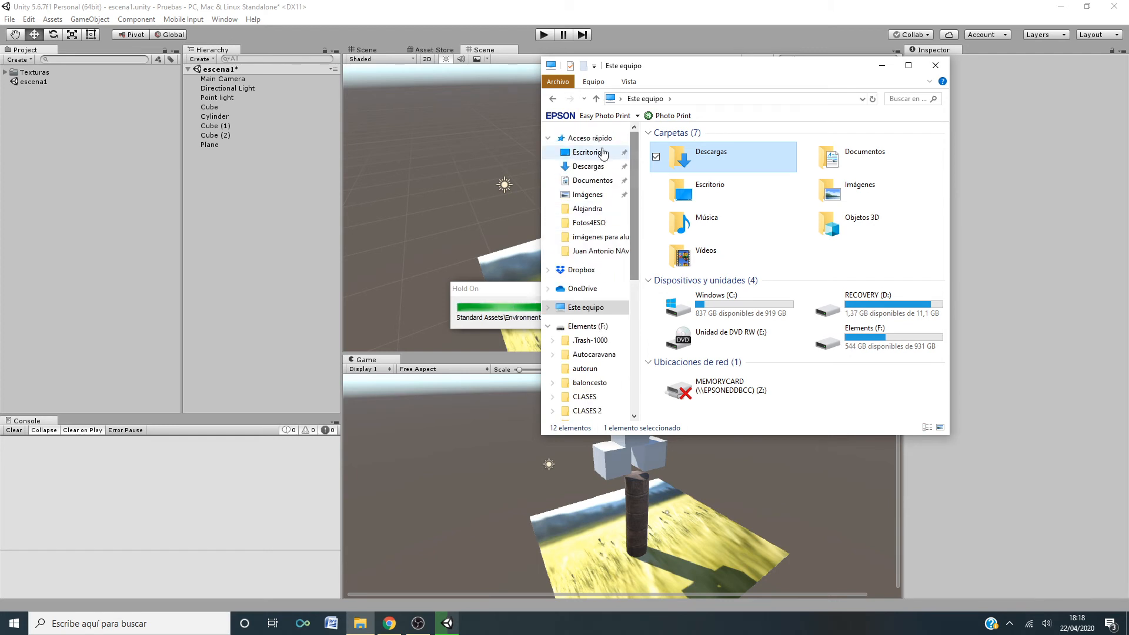
left_click(680, 98)
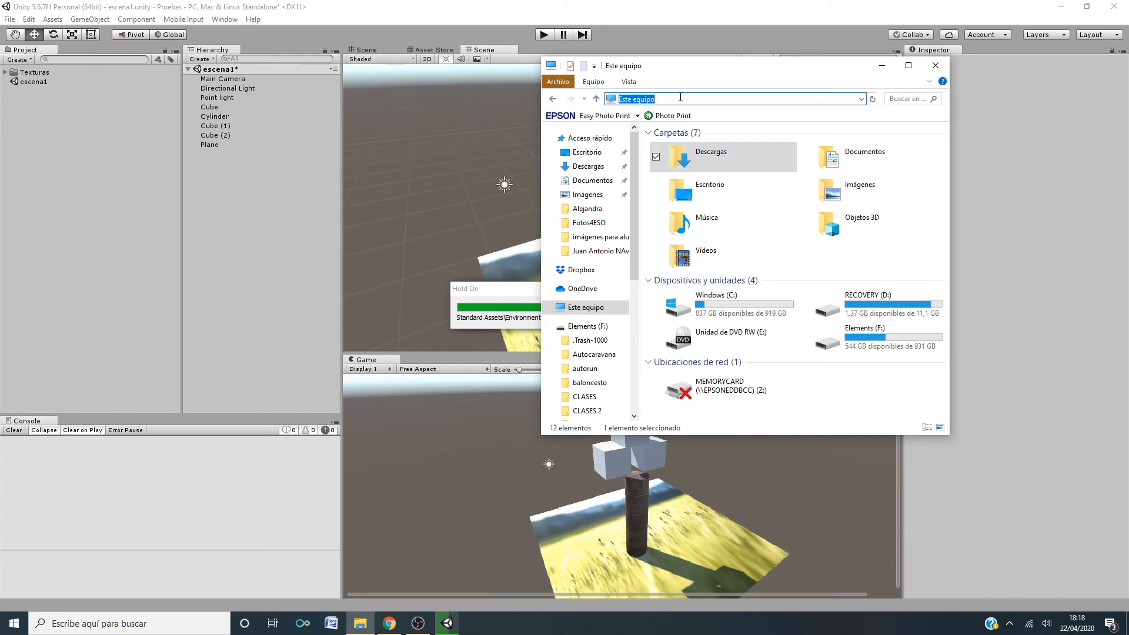
type("fami")
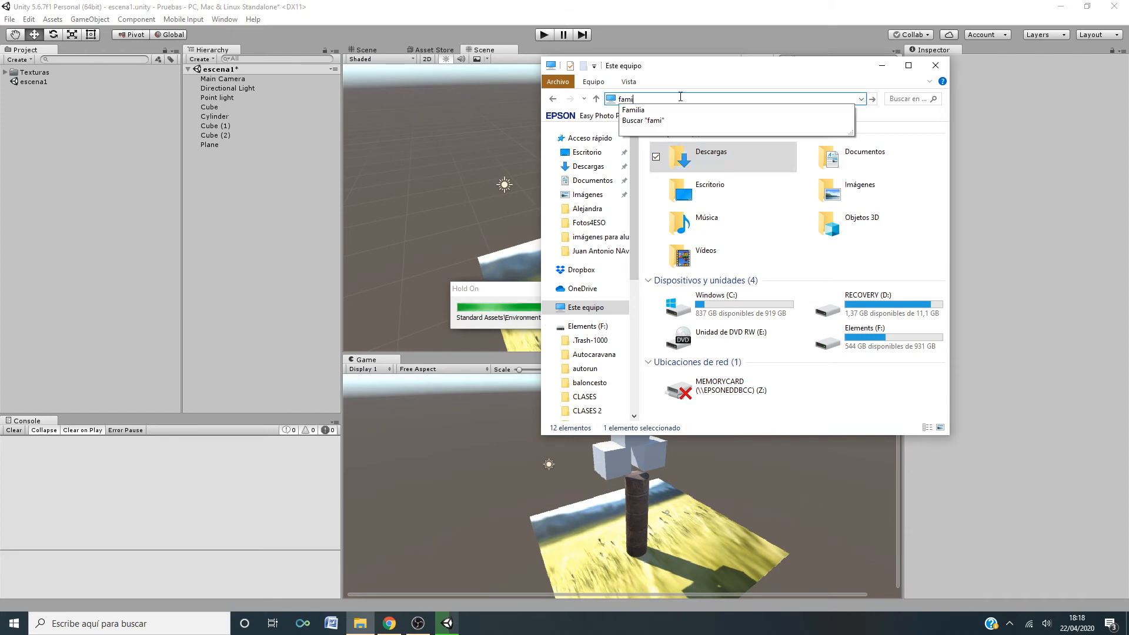
type("lia")
key("Return")
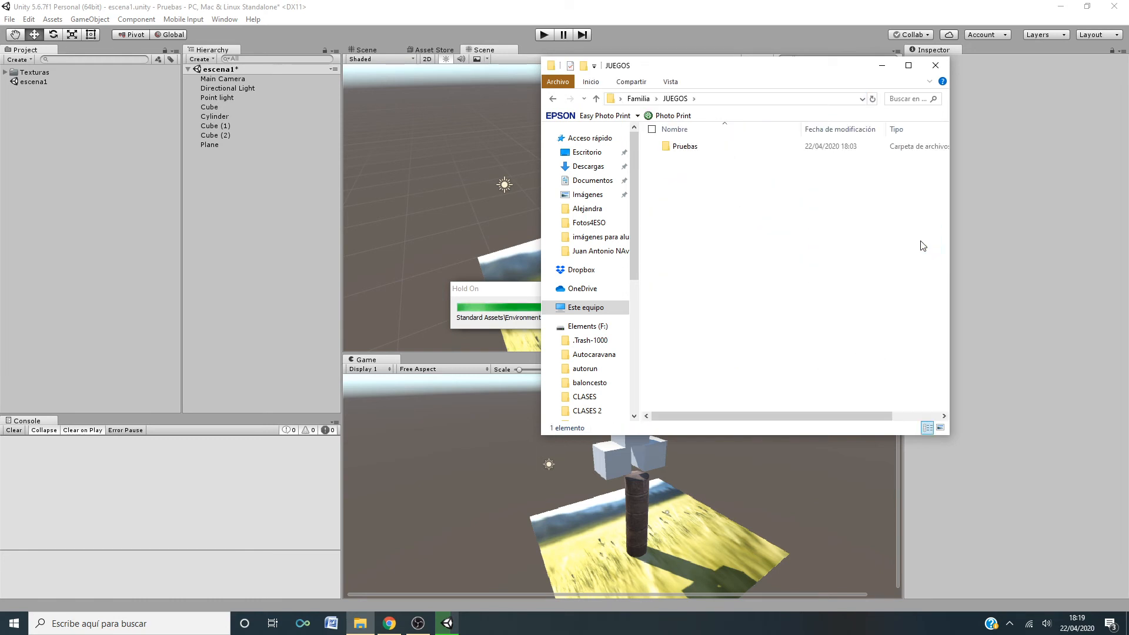
double_click(668, 147)
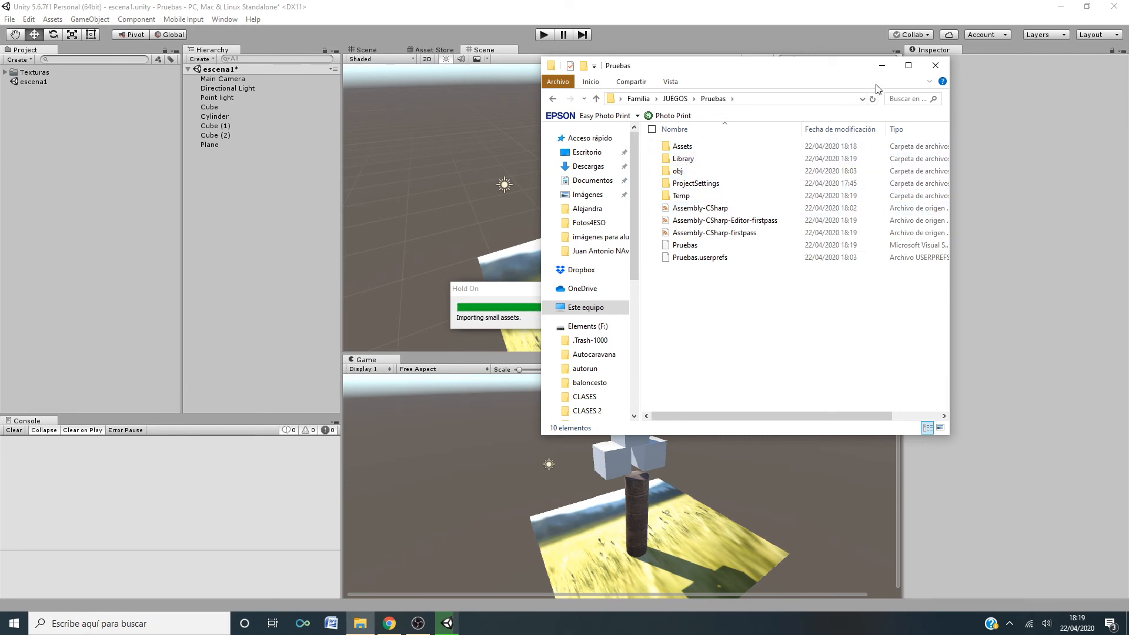
left_click(935, 66)
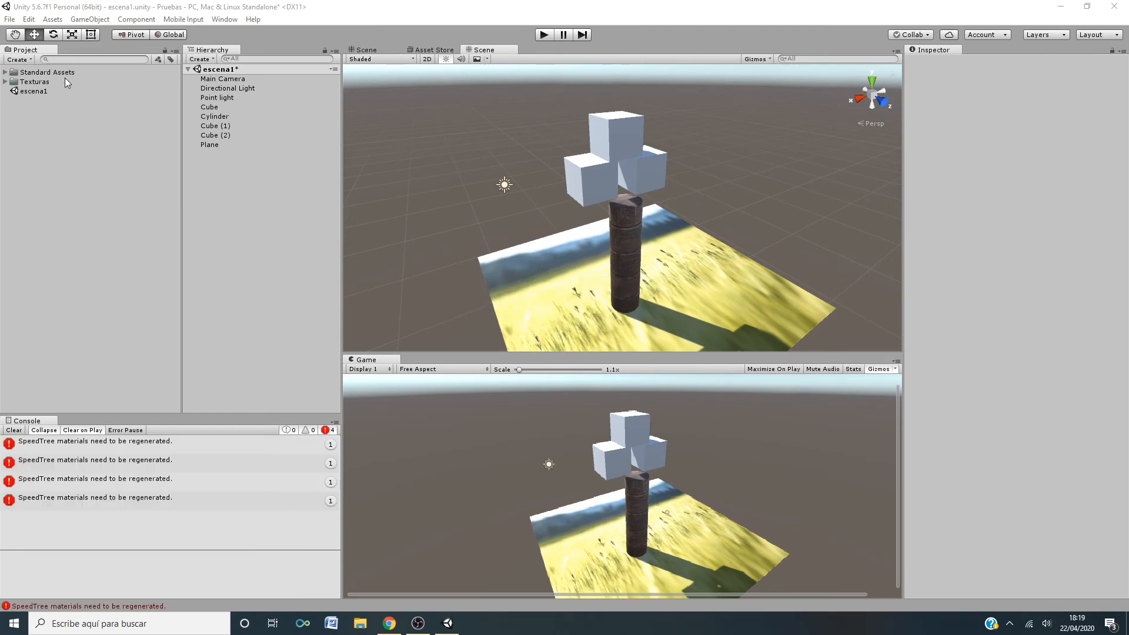
- Clear the console messages and expand the Environment folder inside Standard Assets
left_click(6, 72)
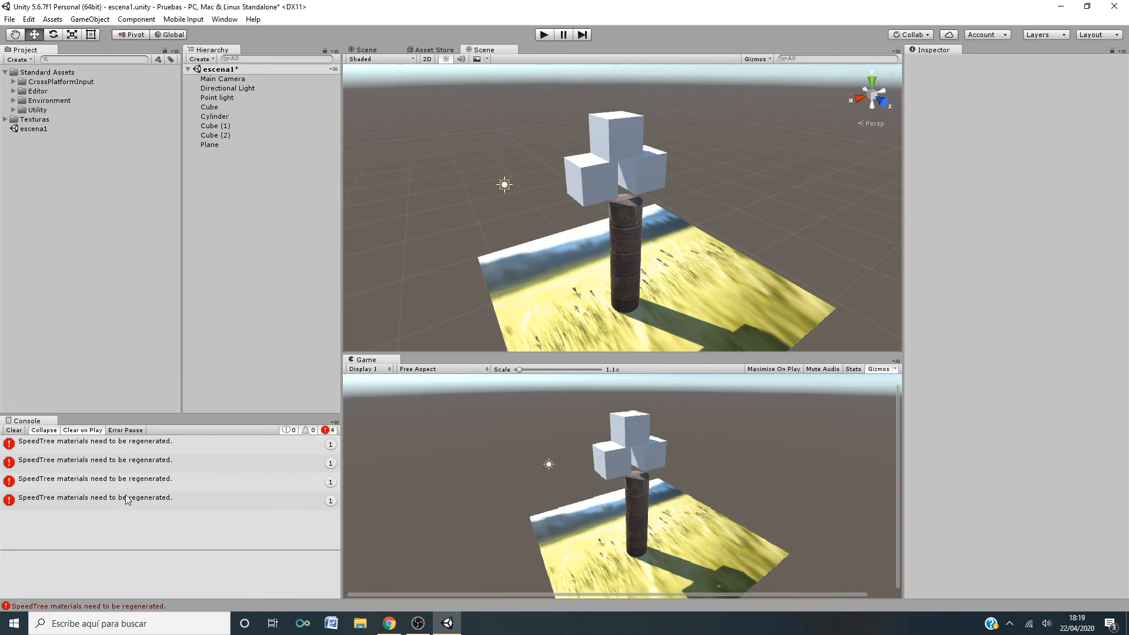
left_click(14, 431)
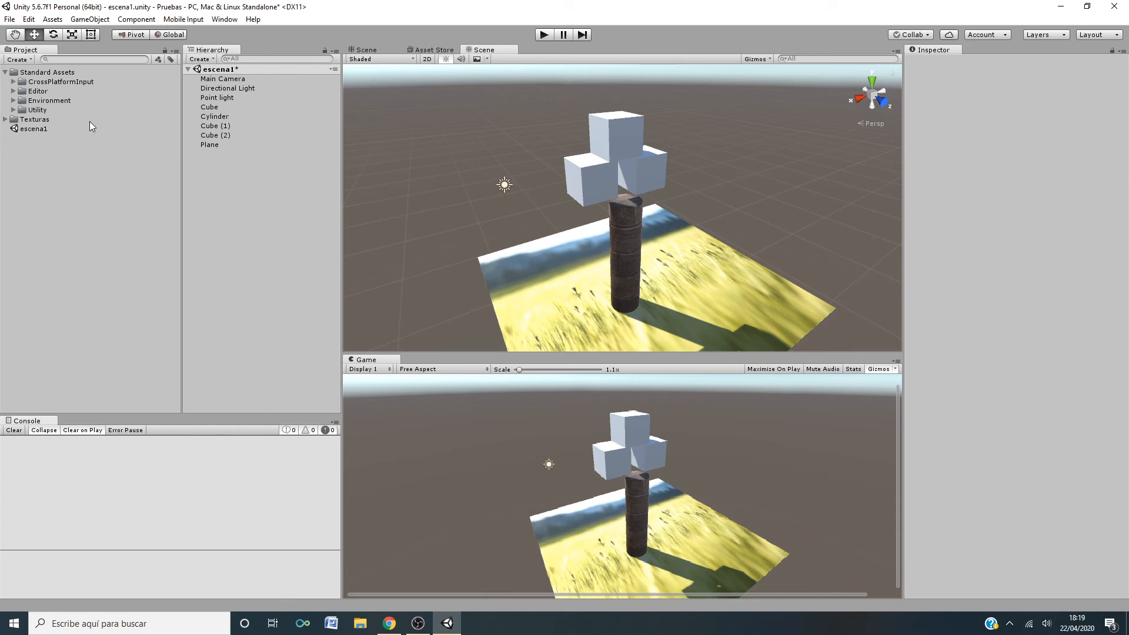
left_click(5, 72)
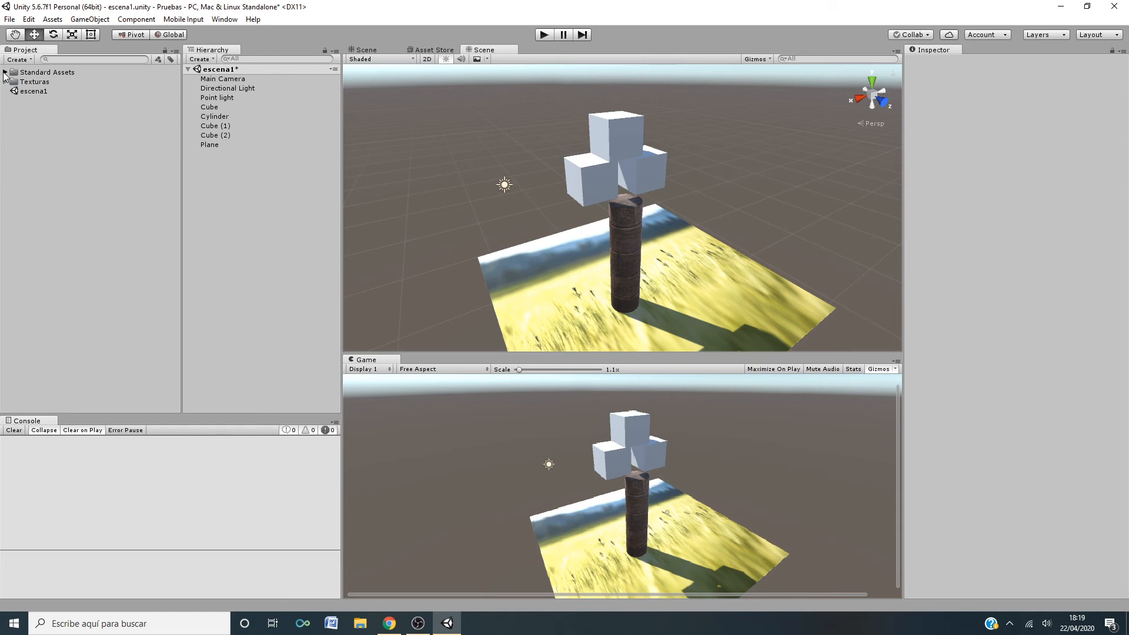
left_click(4, 72)
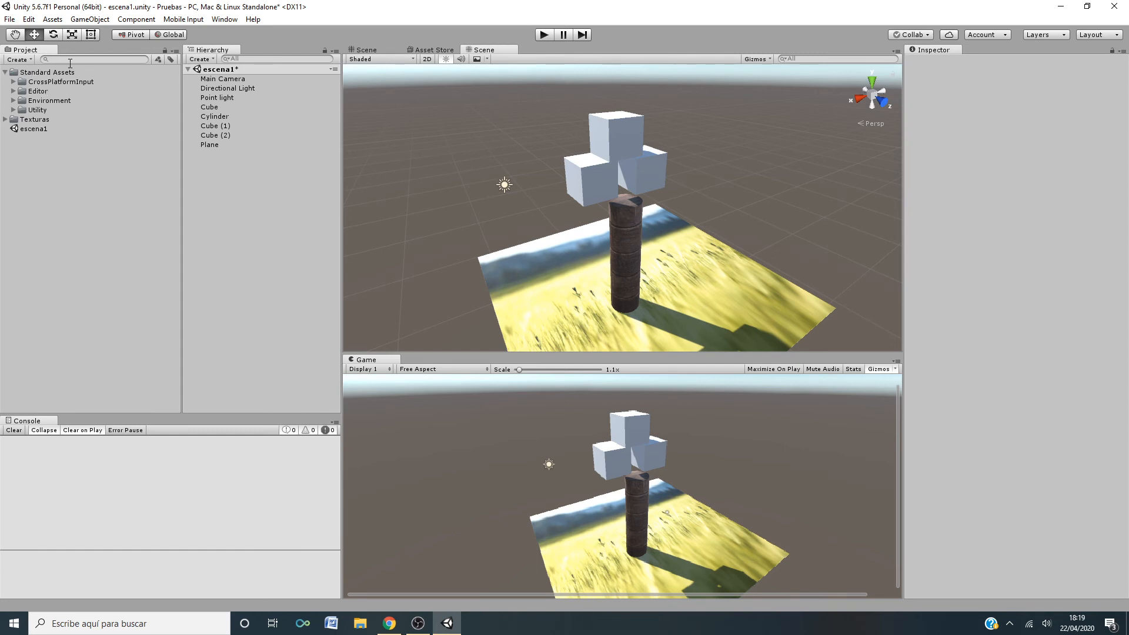
left_click(12, 101)
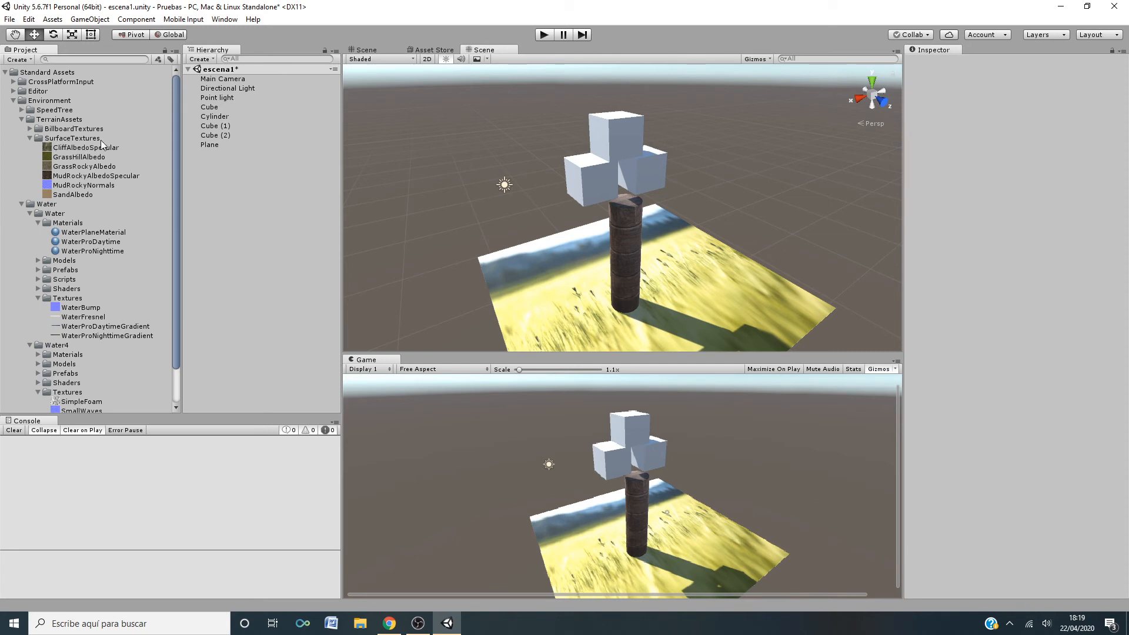
- Try the GrassHillAlbedo, MudRockyAlbedoSpecular and SandAlbedo surface textures on the plane, and finish with GrassHillAlbedo
left_click(61, 157)
left_click_drag(47, 158, 584, 293)
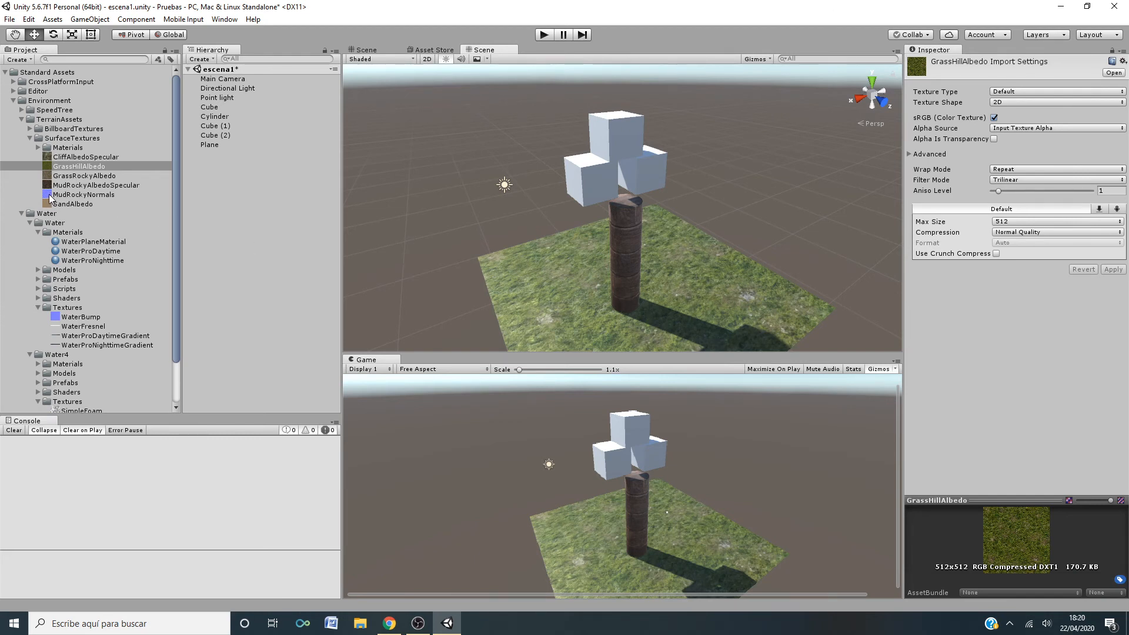
left_click_drag(50, 186, 587, 290)
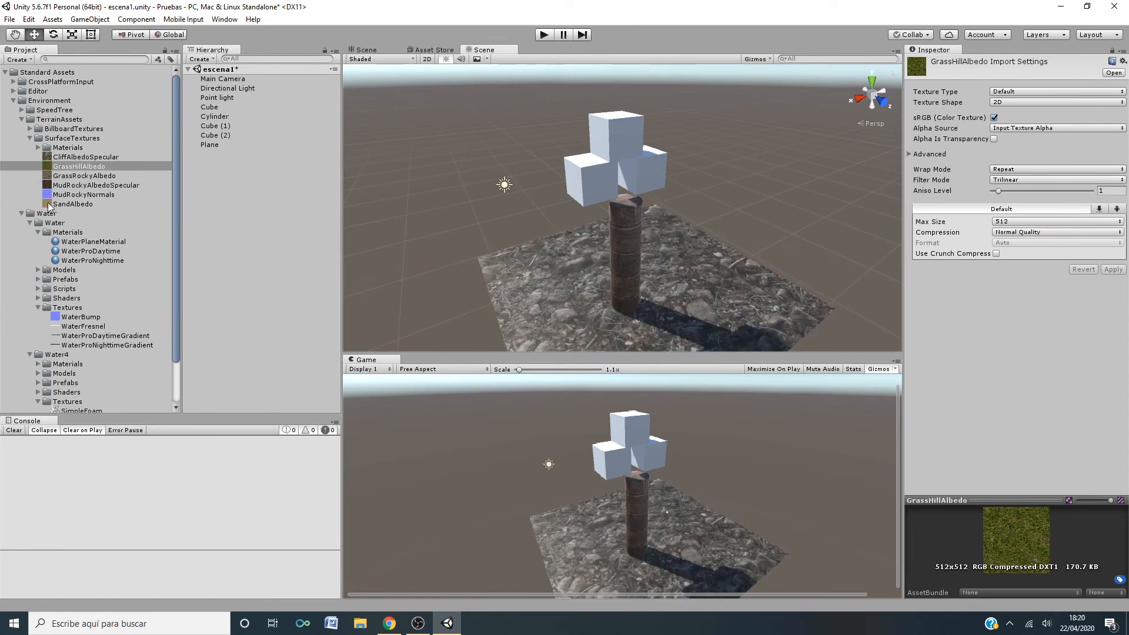
left_click_drag(50, 204, 542, 278)
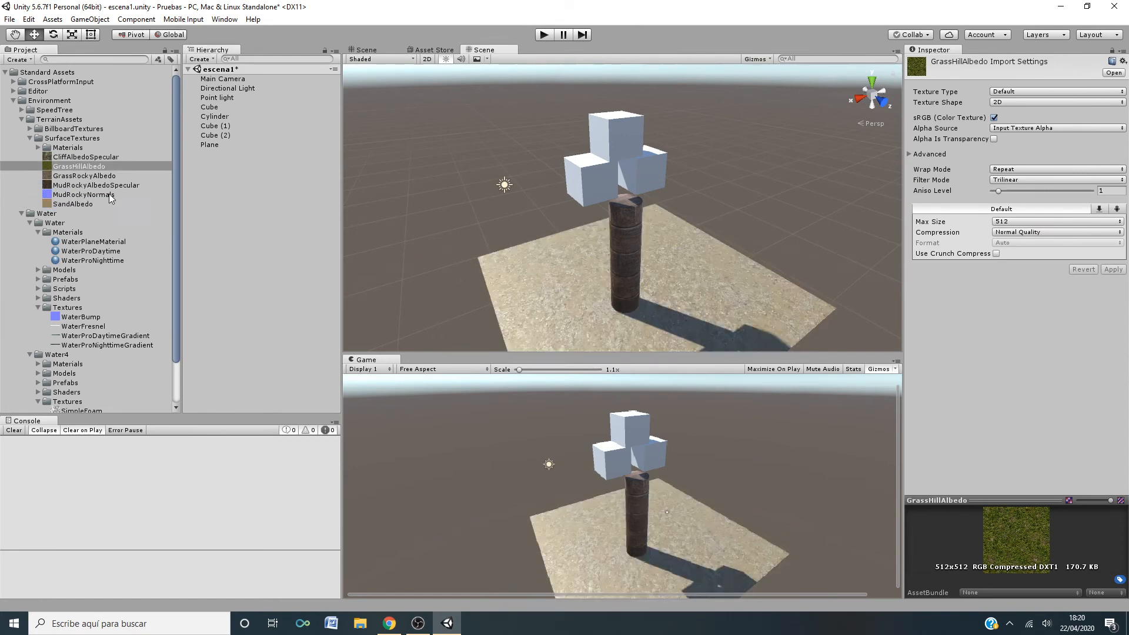
left_click_drag(46, 166, 549, 273)
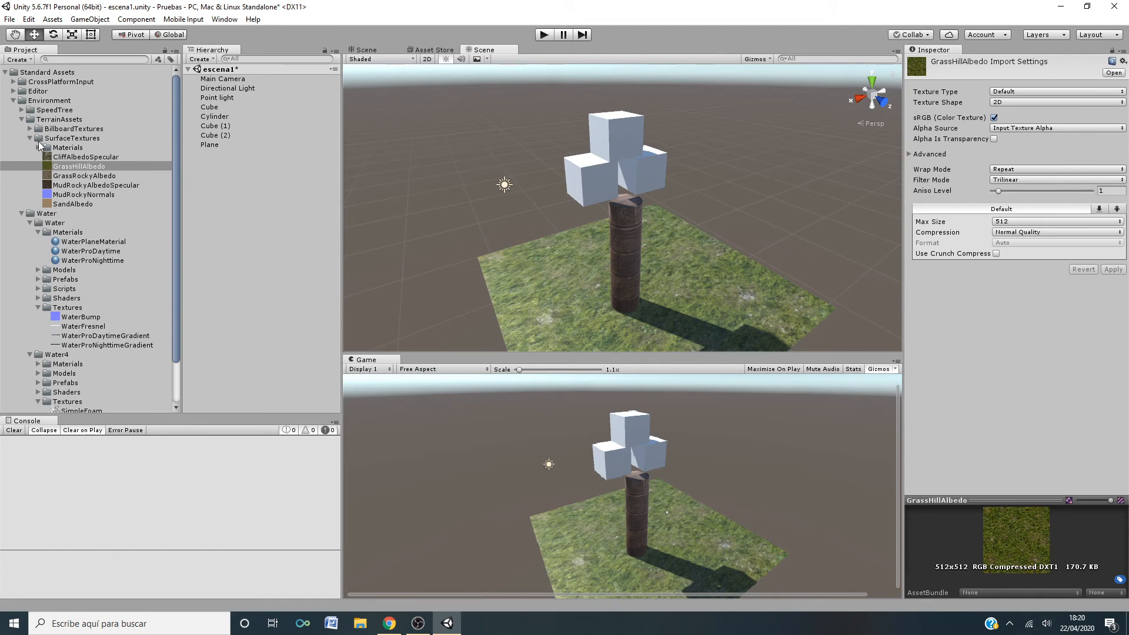
- Place the Palm_Desktop tree from the SpeedTree Palm folder on the grass plane beside the cylinder, and deselect it
left_click(23, 110)
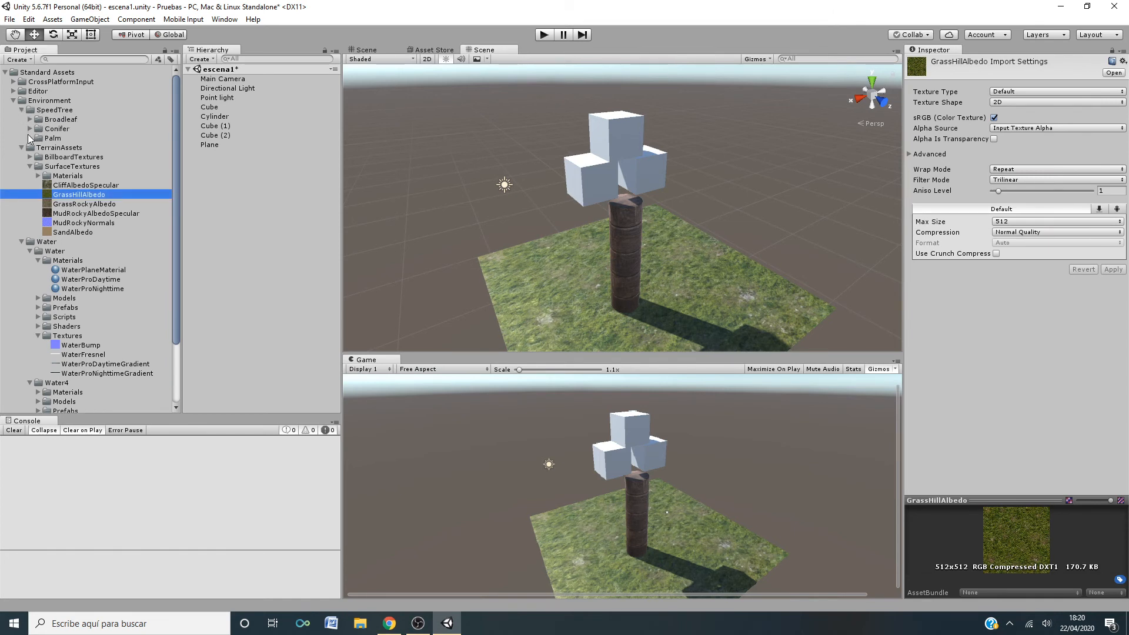
left_click(29, 137)
left_click_drag(76, 157, 561, 311)
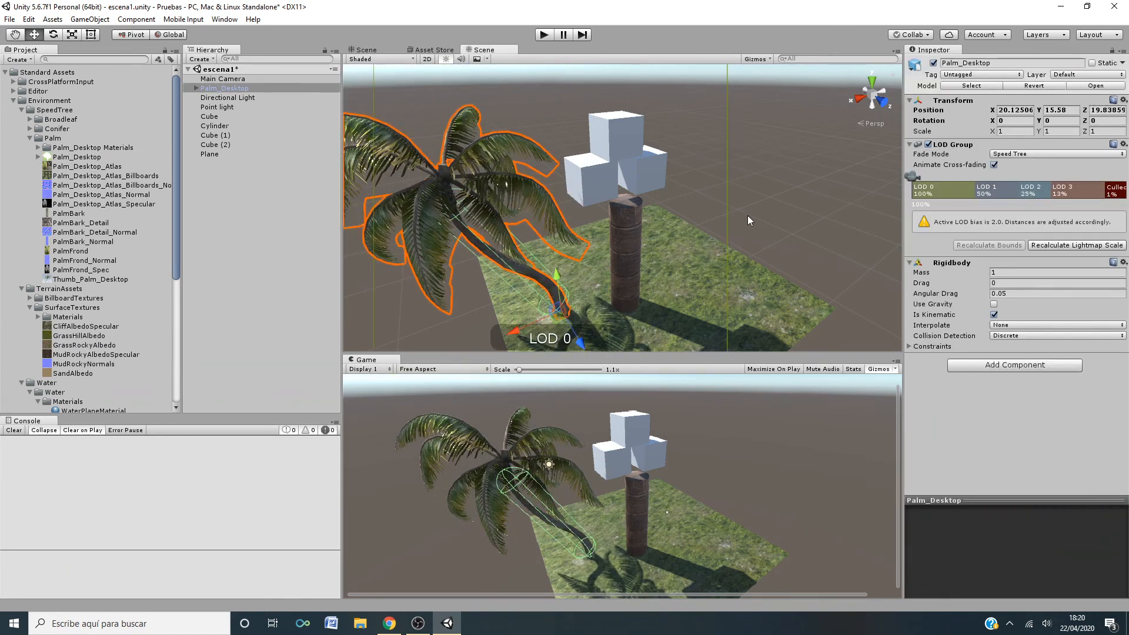
left_click(760, 202)
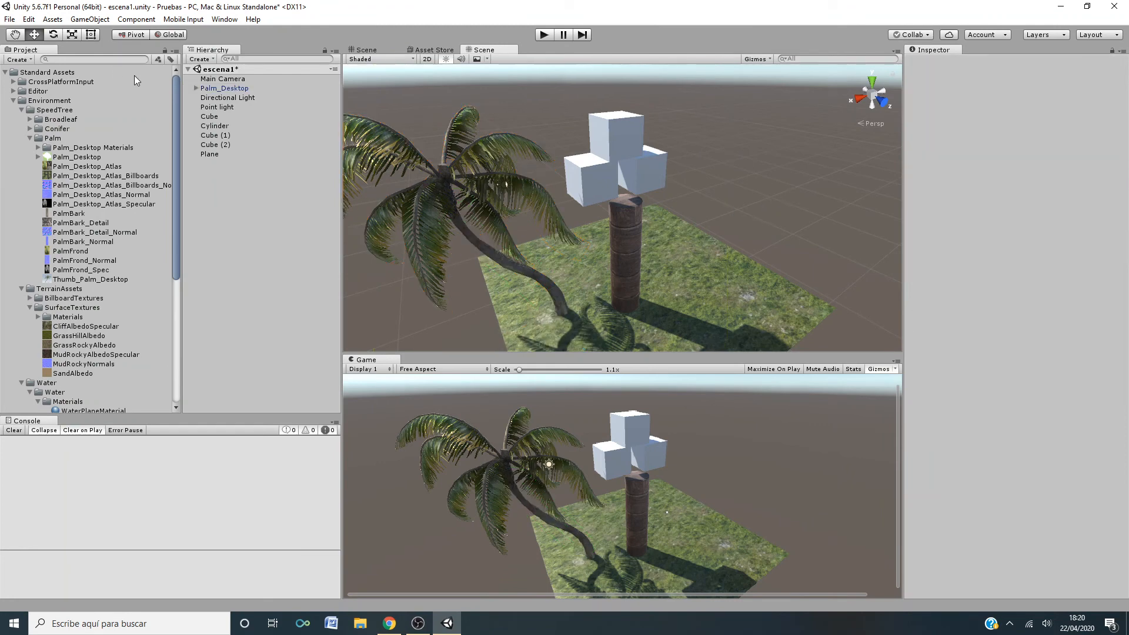
- Examine the child objects of Palm_Desktop, including its two collision objects and its billboard, and reselect the whole palm
left_click(195, 88)
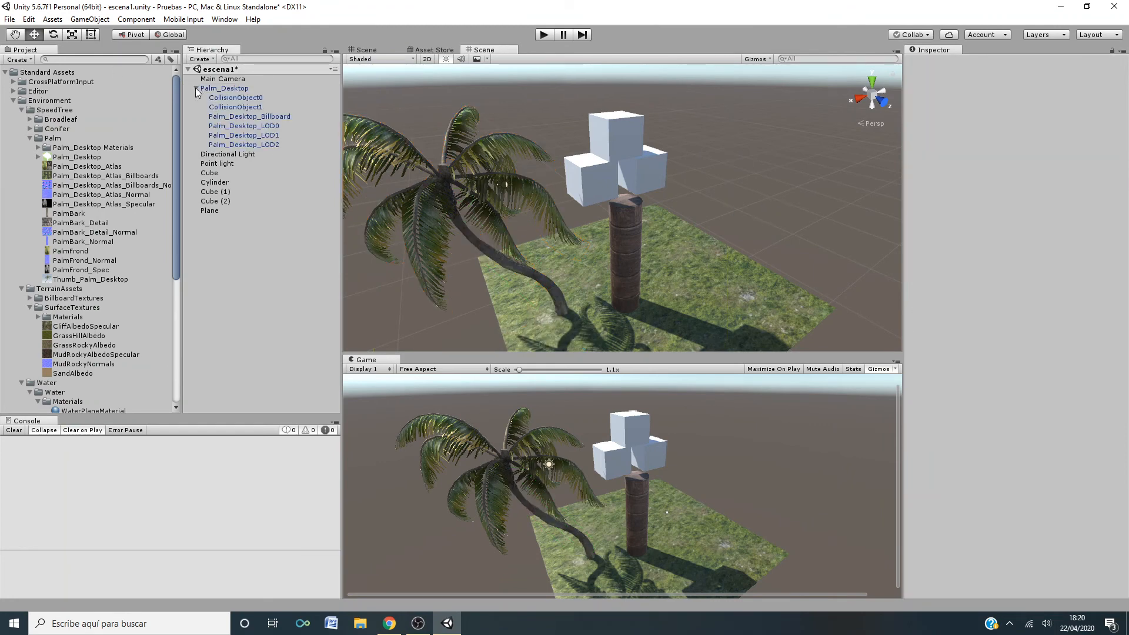
left_click(237, 98)
left_click(240, 108)
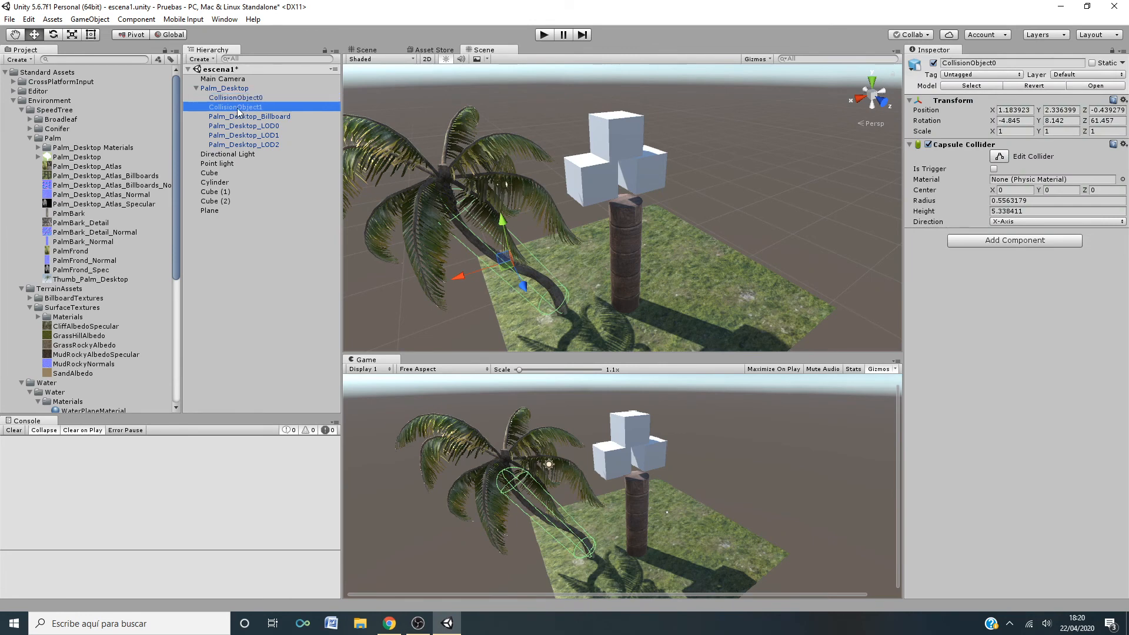
left_click(244, 116)
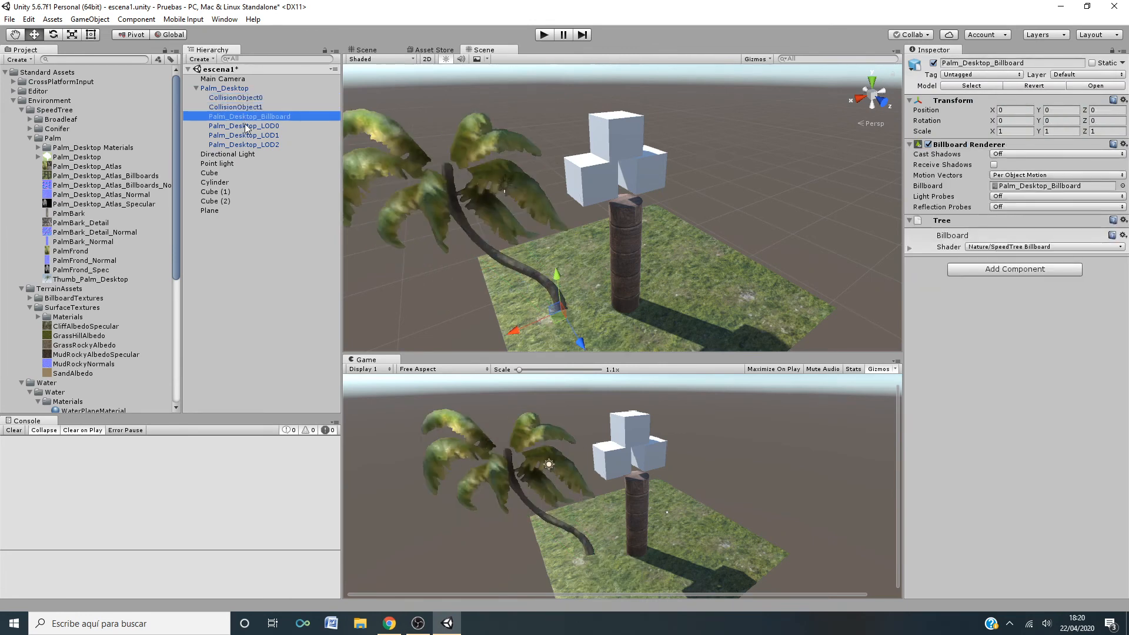
left_click(196, 89)
left_click(215, 89)
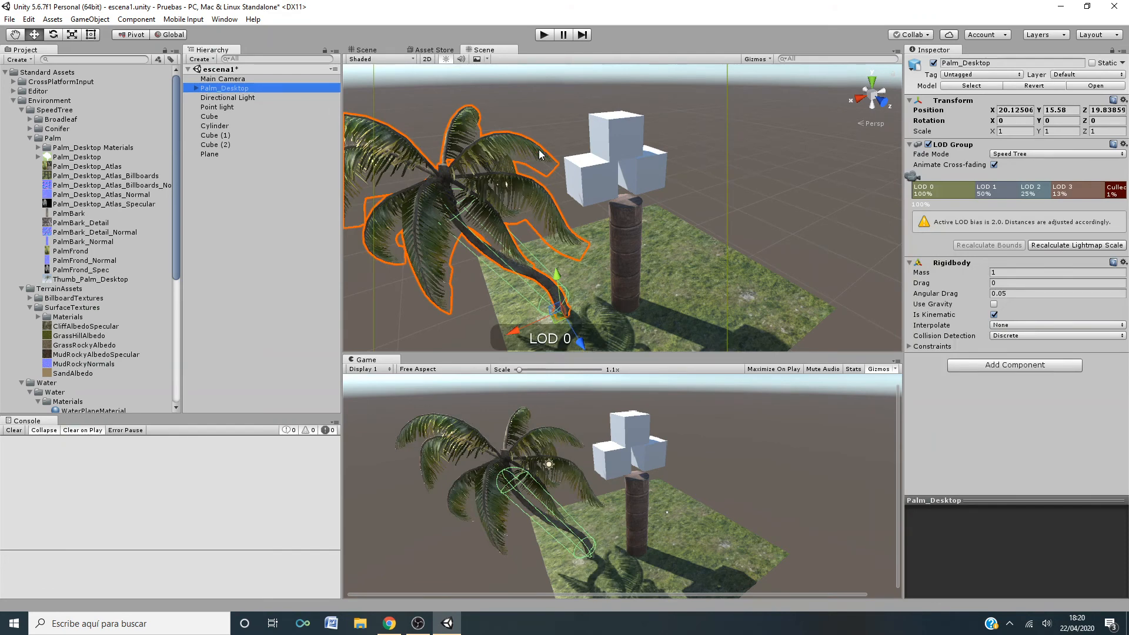
- Move the palm's Palm_Desktop_Billboard child to Z -0.78 and its CollisionObject1 child to Z -3.62
left_click(196, 88)
left_click(231, 98)
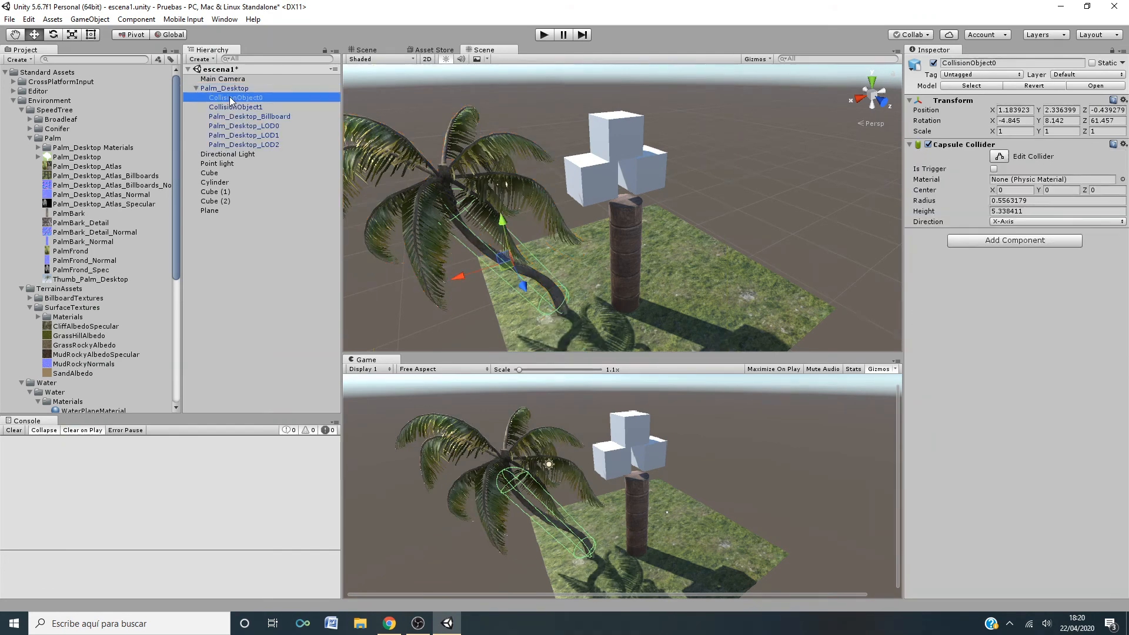
left_click(238, 116)
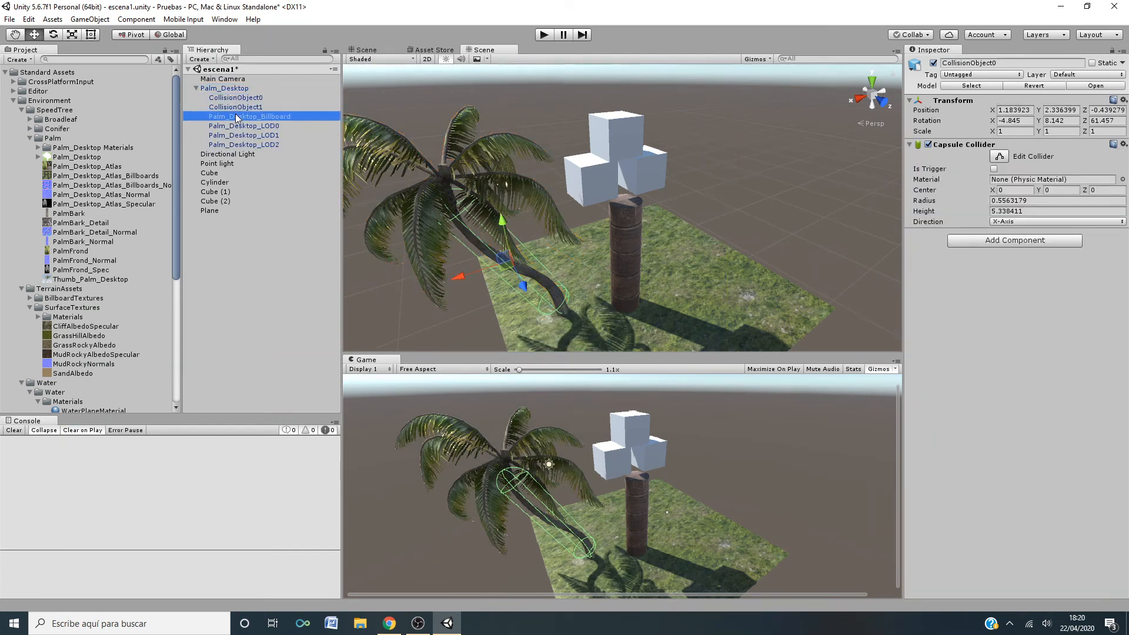
mouse_move(574, 337)
left_mouse_down()
mouse_move(582, 347)
mouse_move(565, 328)
left_mouse_up()
left_click(233, 136)
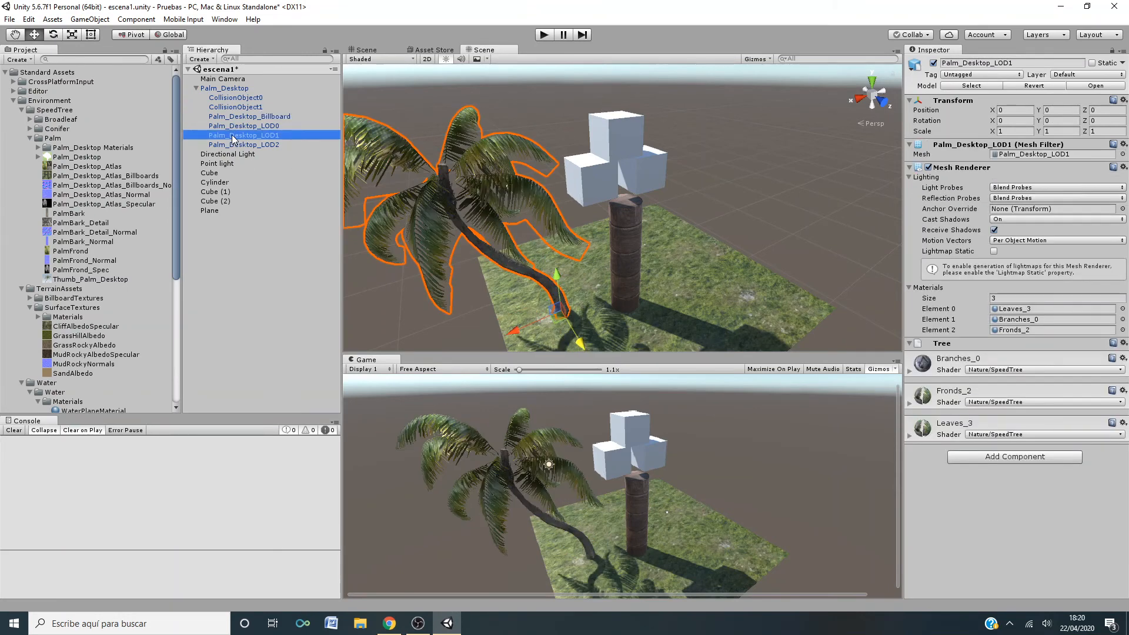
left_click(248, 108)
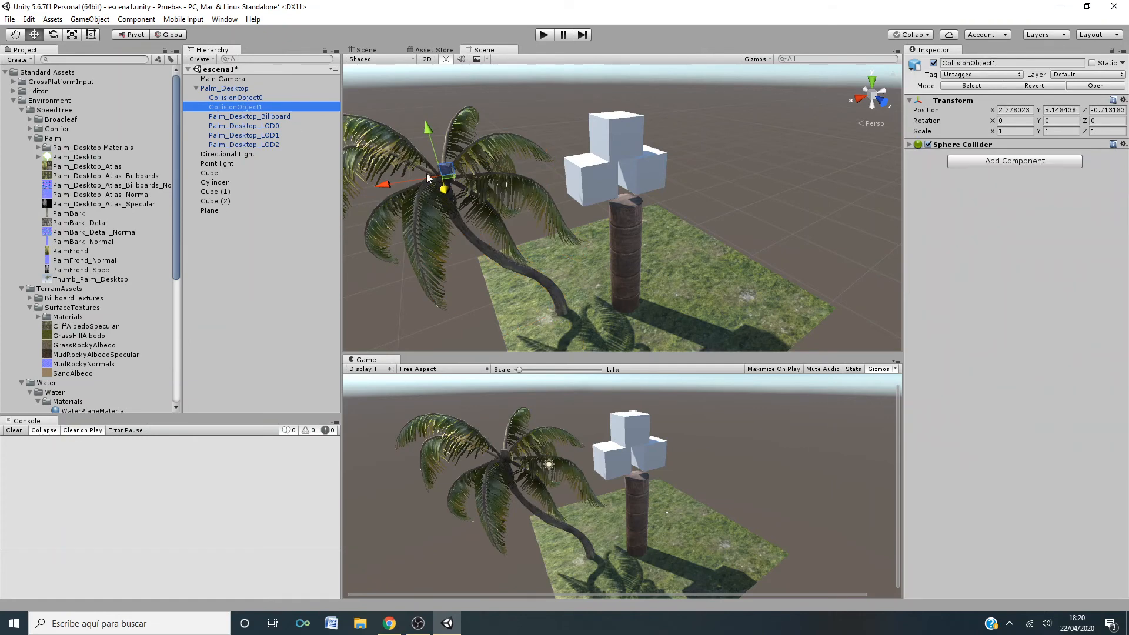
mouse_move(434, 176)
left_mouse_down()
mouse_move(467, 300)
mouse_move(429, 156)
left_mouse_up()
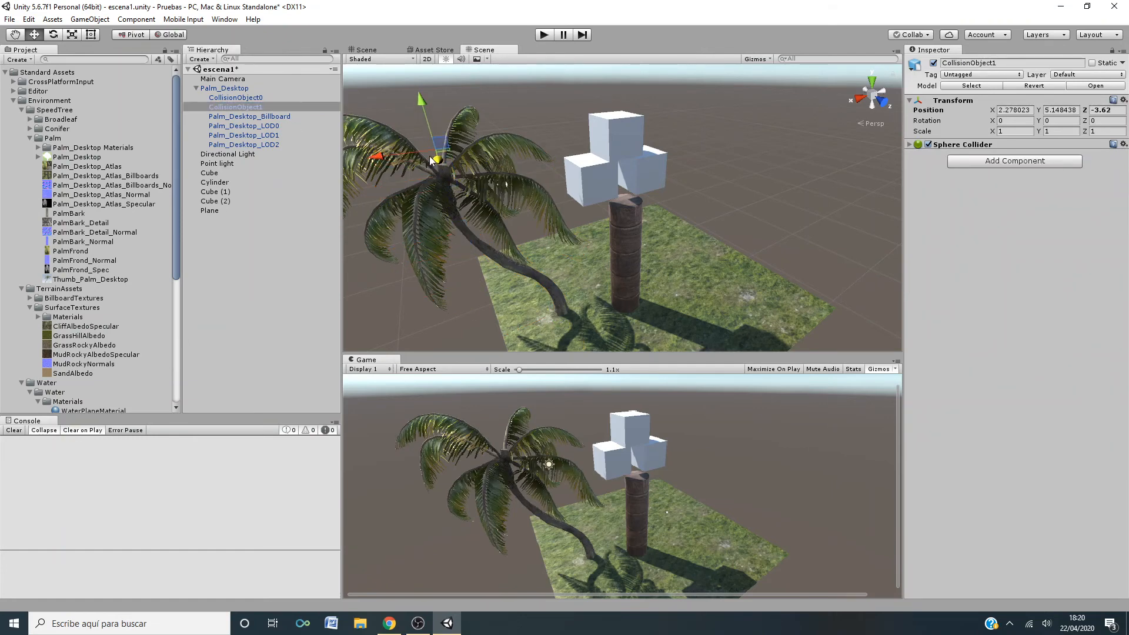
left_click(258, 117)
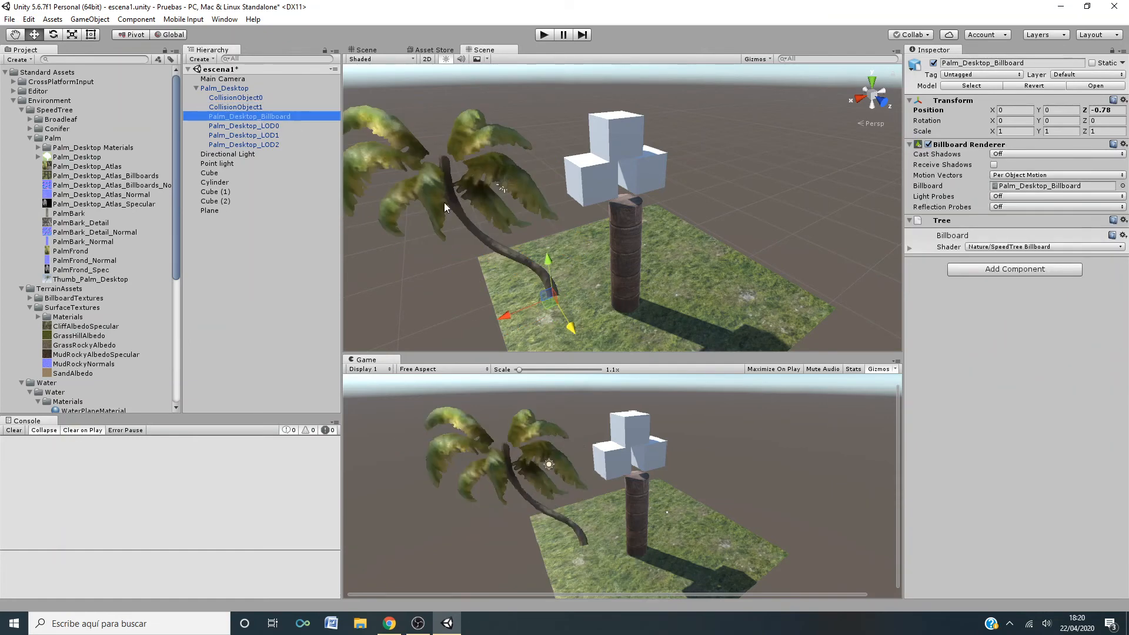
- Raise Palm_Desktop_LOD1 to Y 0.29 and shift Palm_Desktop_LOD2 slightly along the X axis
left_click(244, 135)
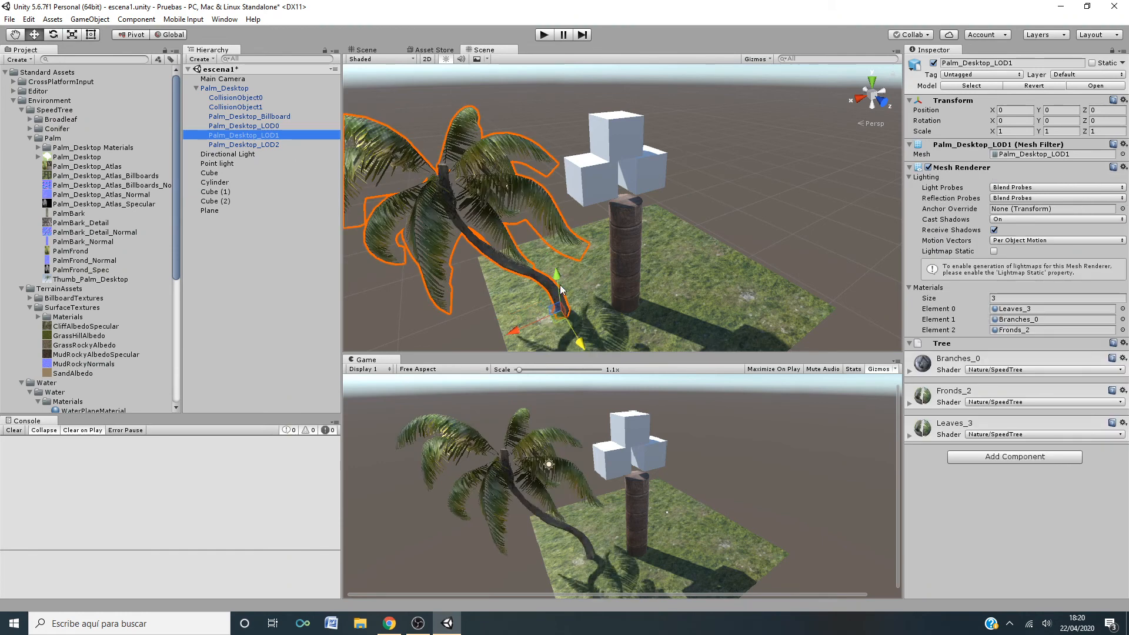
left_click_drag(560, 289, 559, 277)
left_click(264, 148)
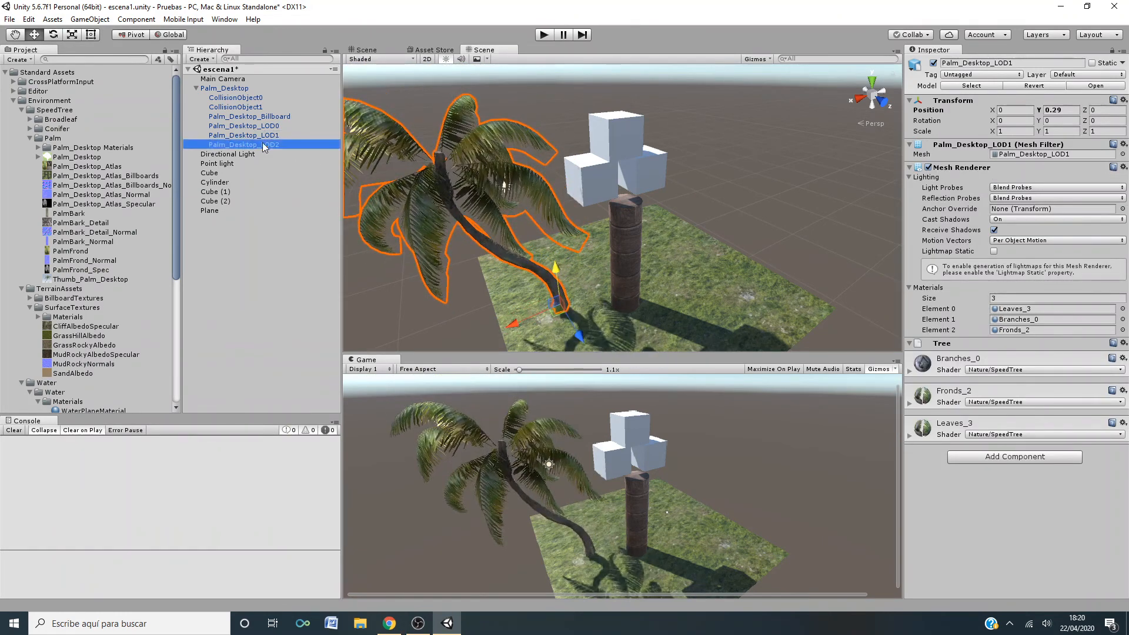
mouse_move(518, 332)
left_mouse_down()
mouse_move(463, 330)
mouse_move(515, 301)
mouse_move(509, 330)
left_mouse_up()
left_click(284, 199)
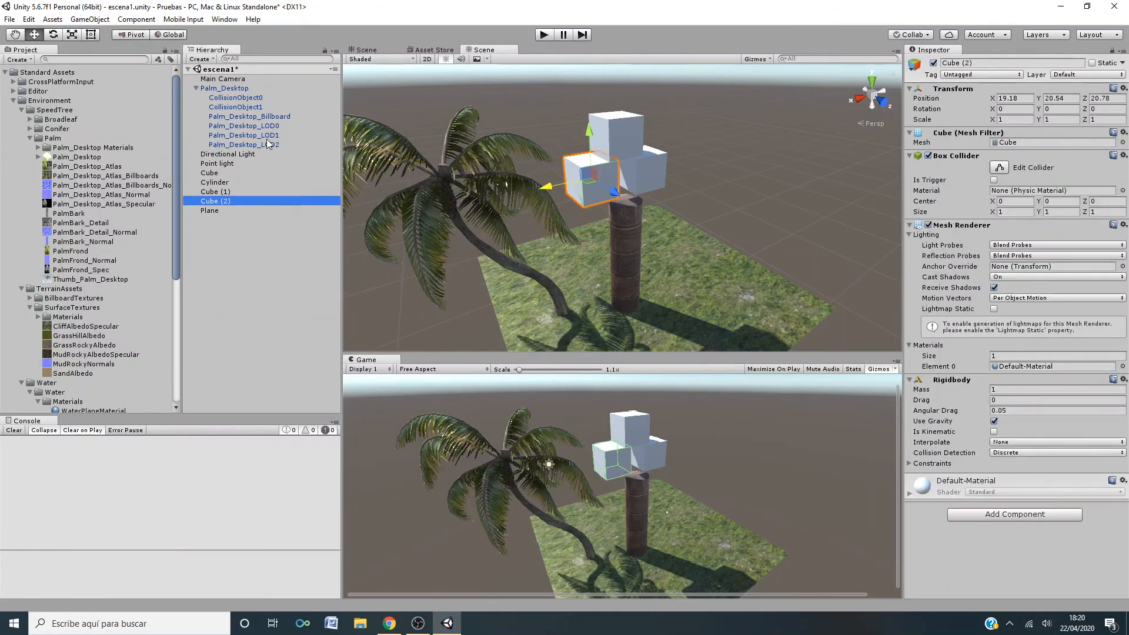
- Delete the whole Palm_Desktop tree from the scene
left_click(196, 88)
left_click(197, 88)
left_click(222, 89)
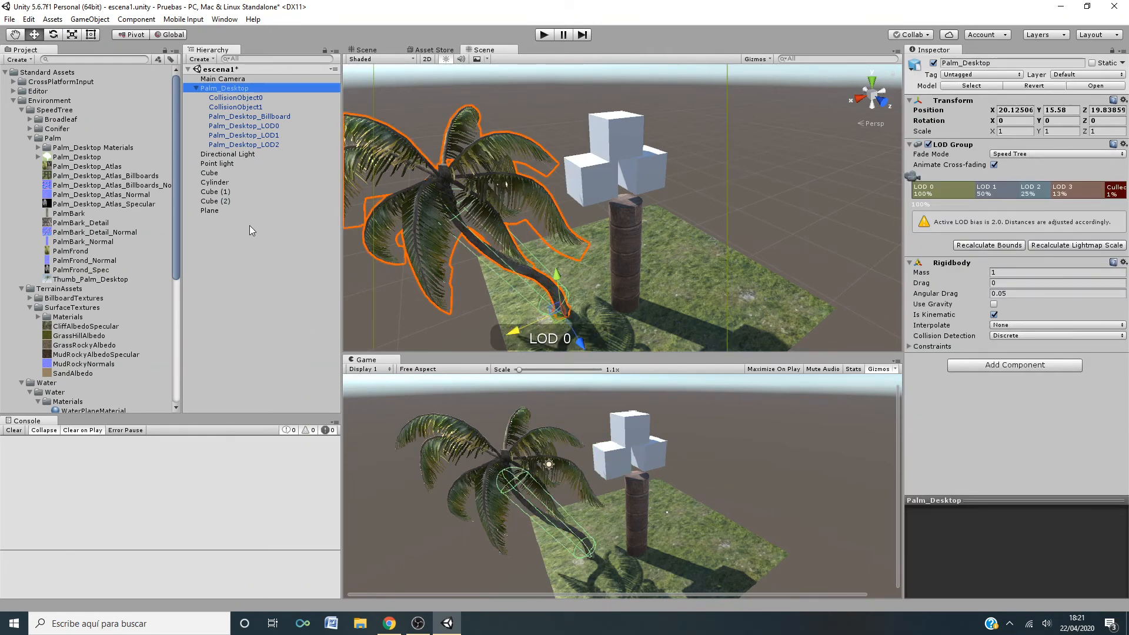
left_click(281, 328)
left_click(226, 89)
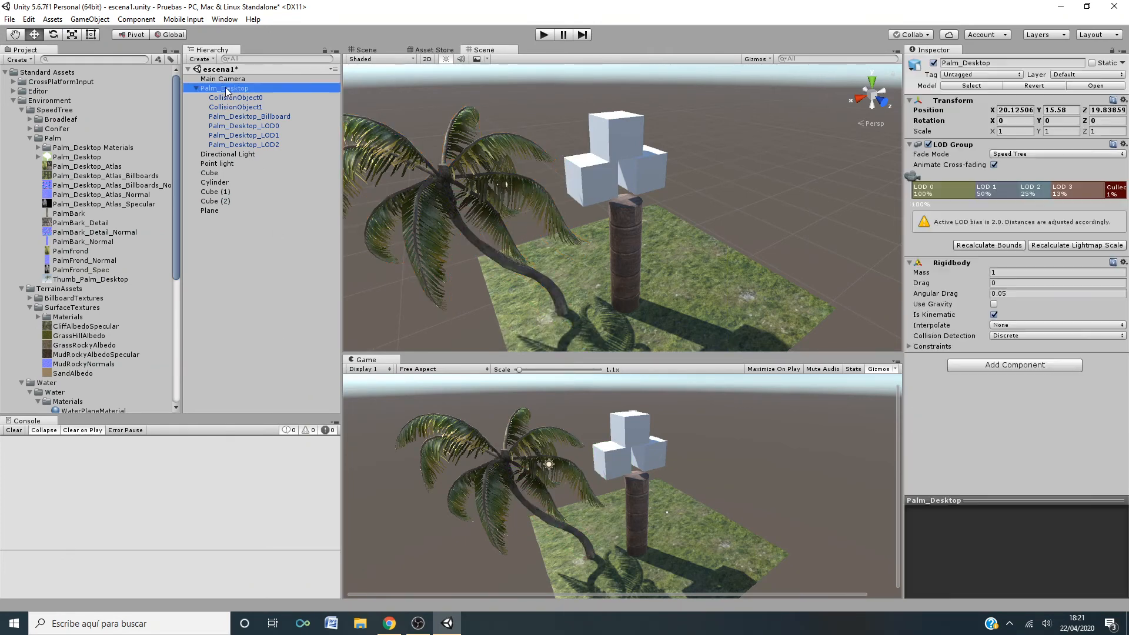
key("Delete")
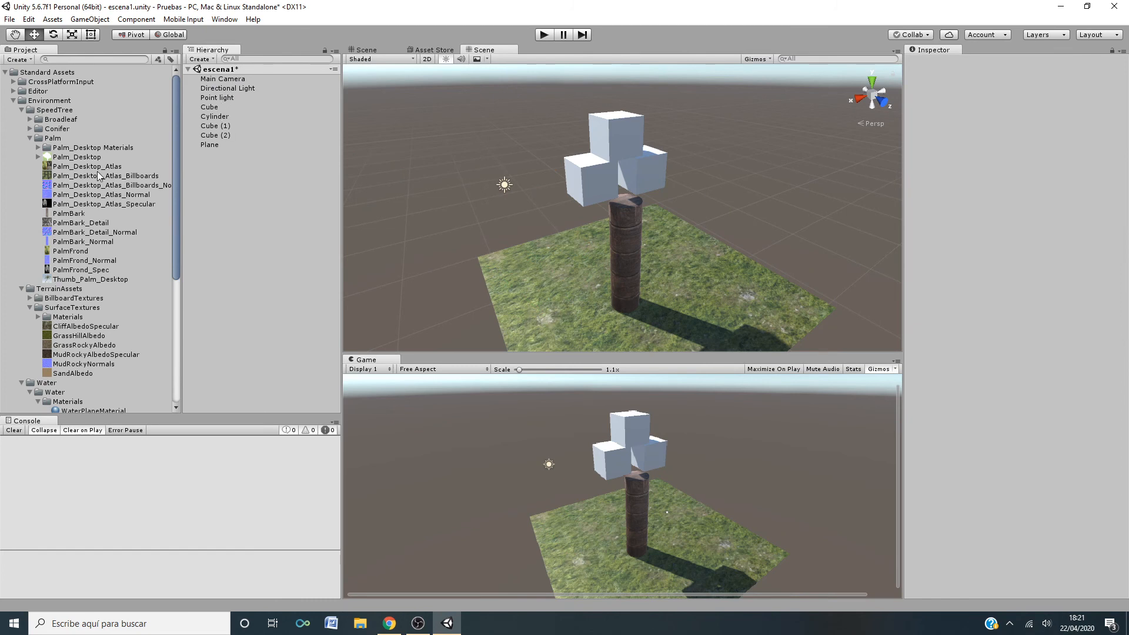
- Collapse the Palm, Environment and Standard Assets folders in the project's asset list
left_click(33, 140)
left_click(31, 138)
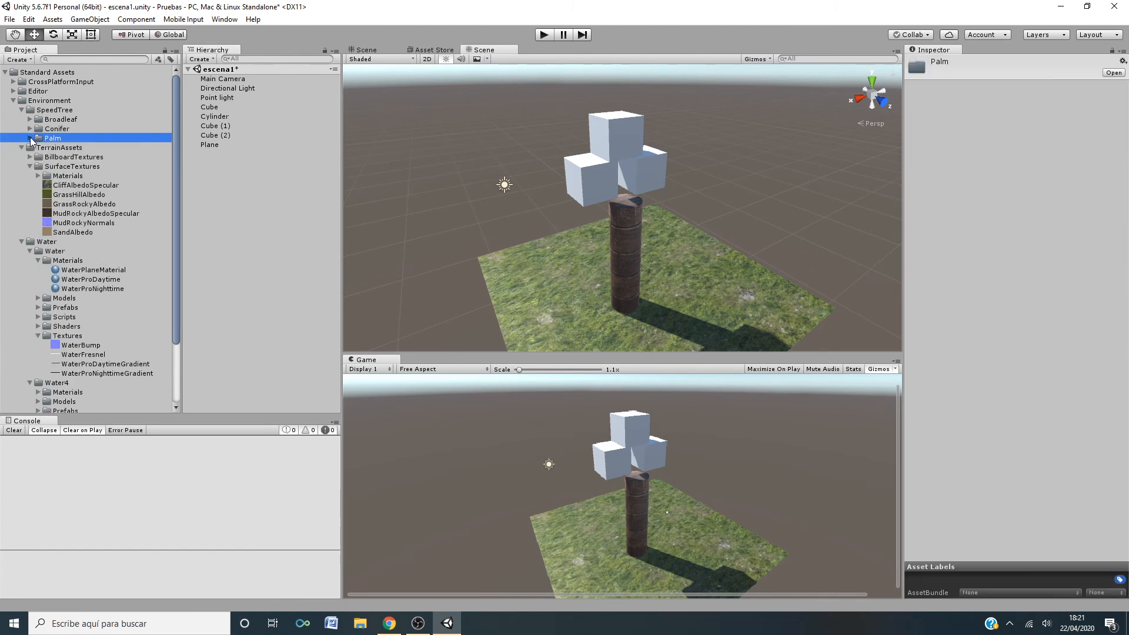
left_click(14, 101)
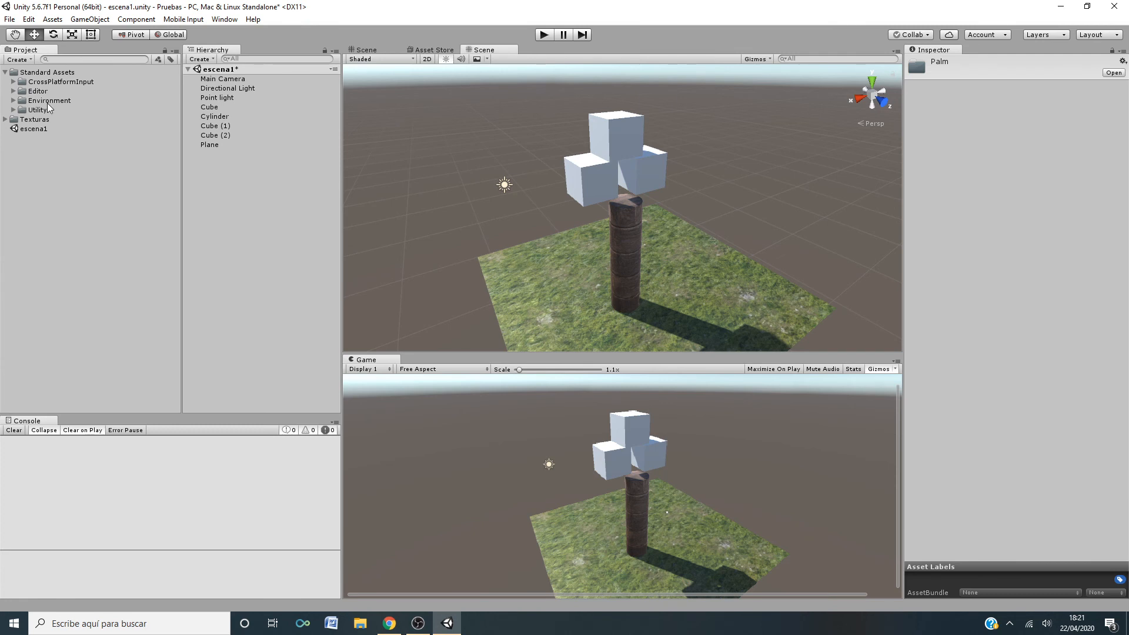
left_click(6, 72)
left_click_drag(645, 8, 645, 75)
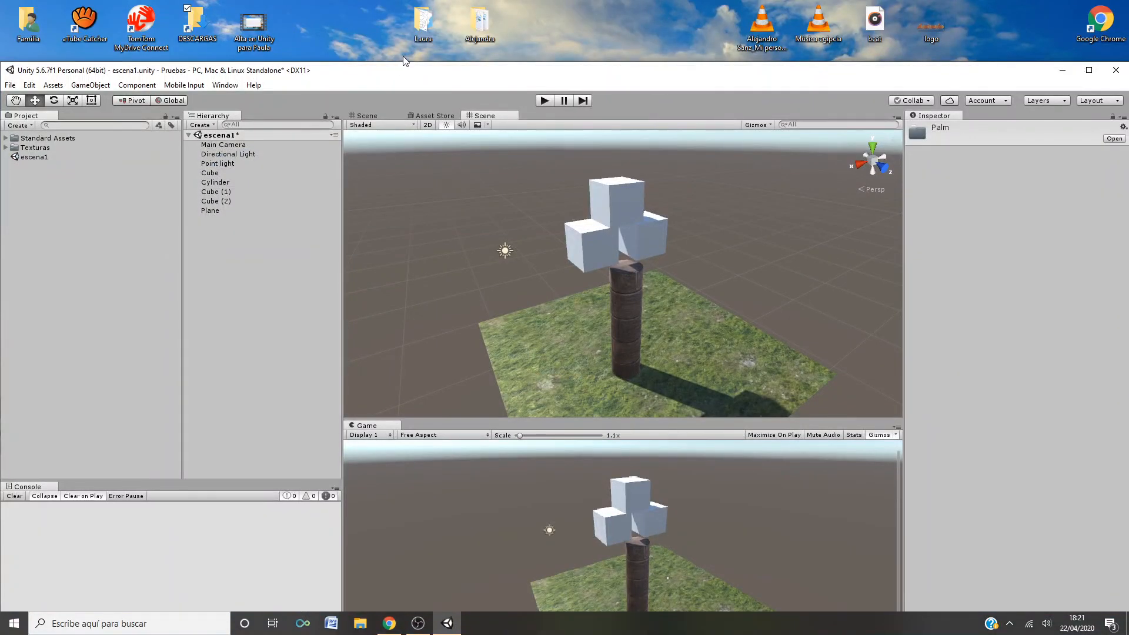
double_click(429, 75)
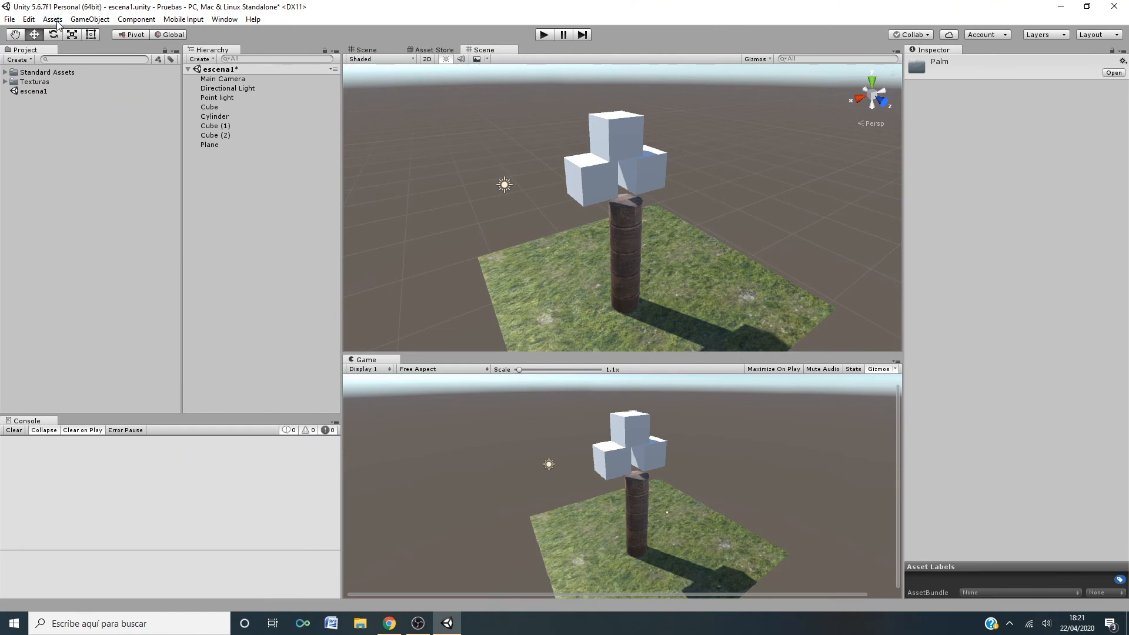
left_click(53, 19)
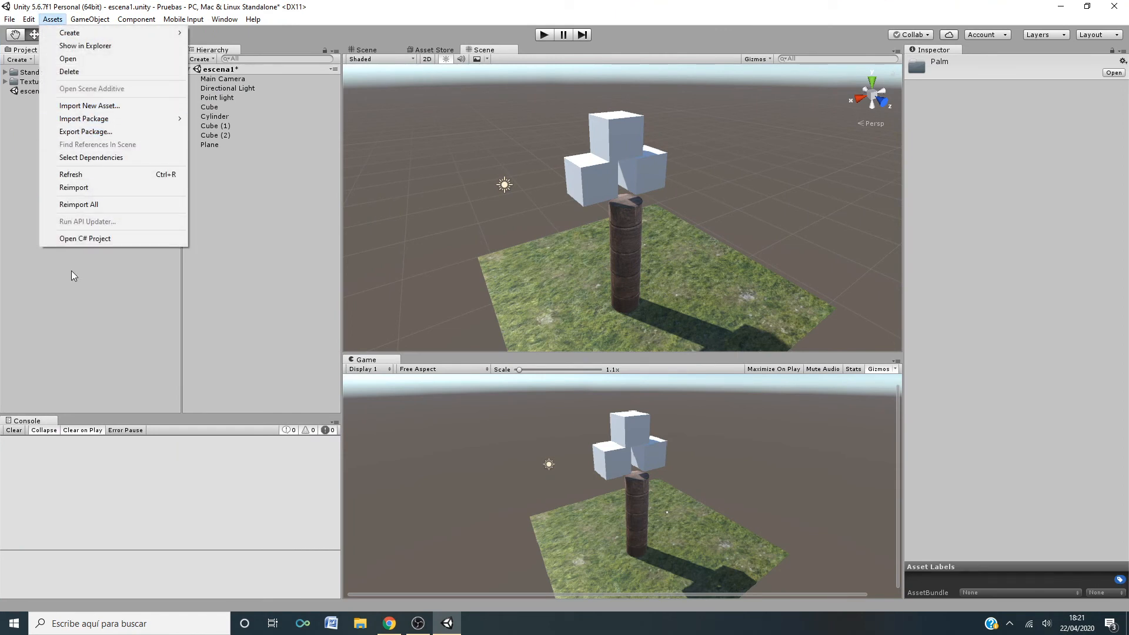
mouse_move(90, 119)
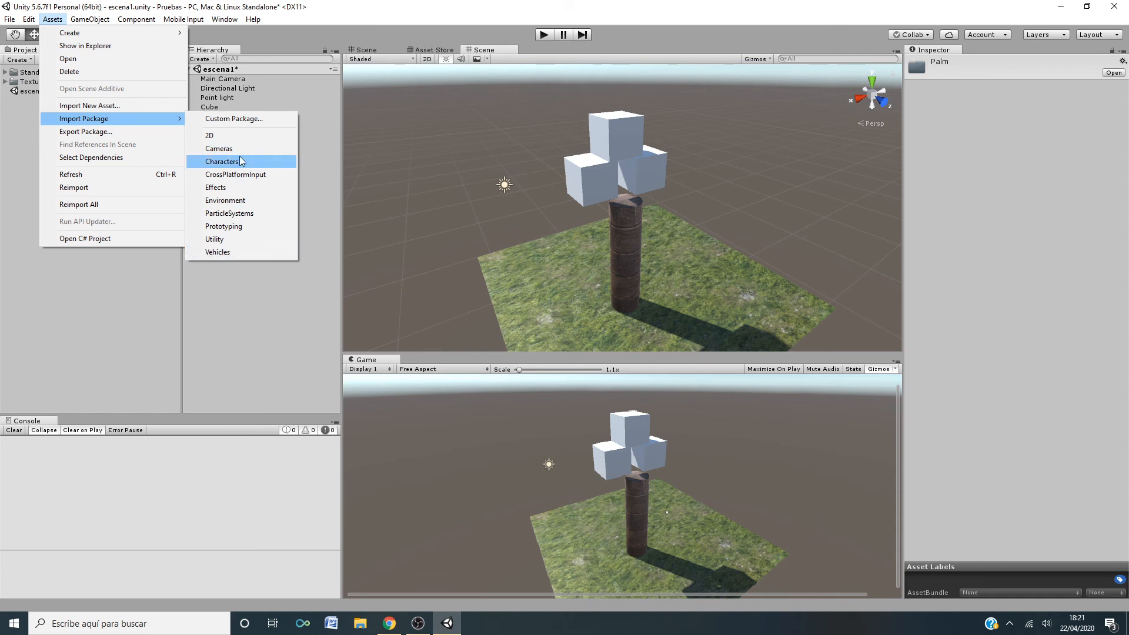
left_click(142, 288)
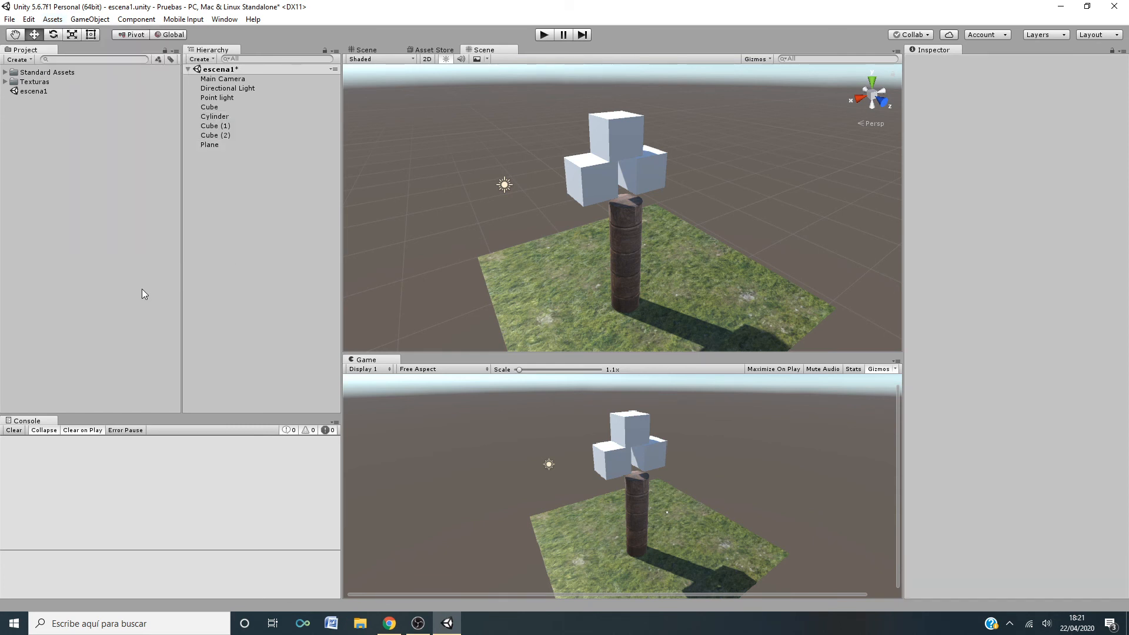
- Search the Asset Store for "textures" without limiting the results to assets on sale
left_click(434, 50)
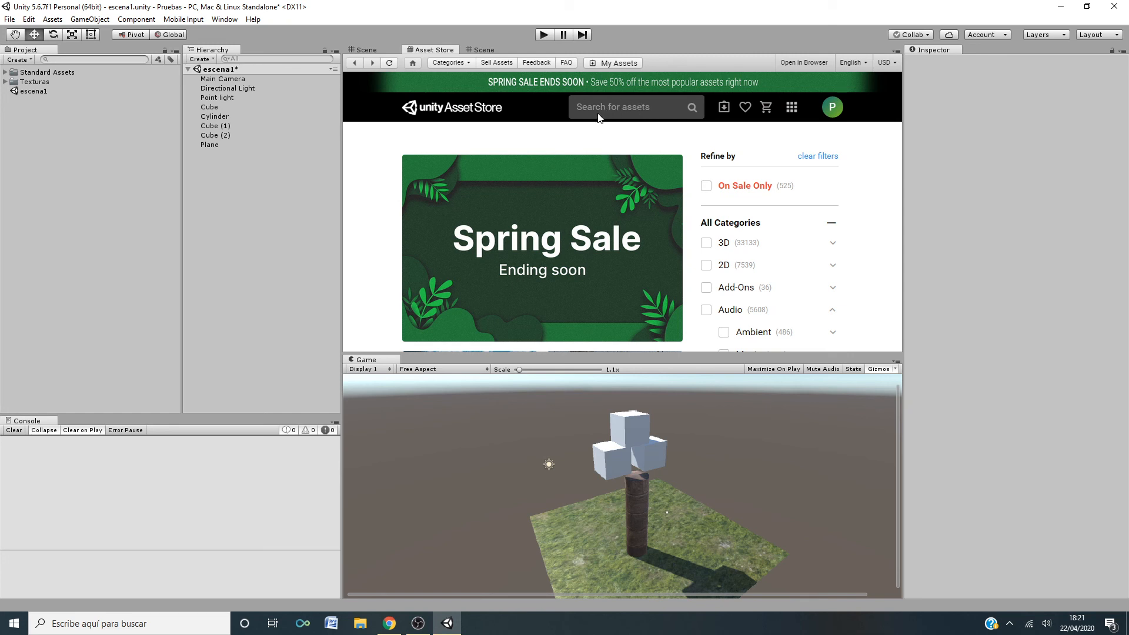
left_click(619, 103)
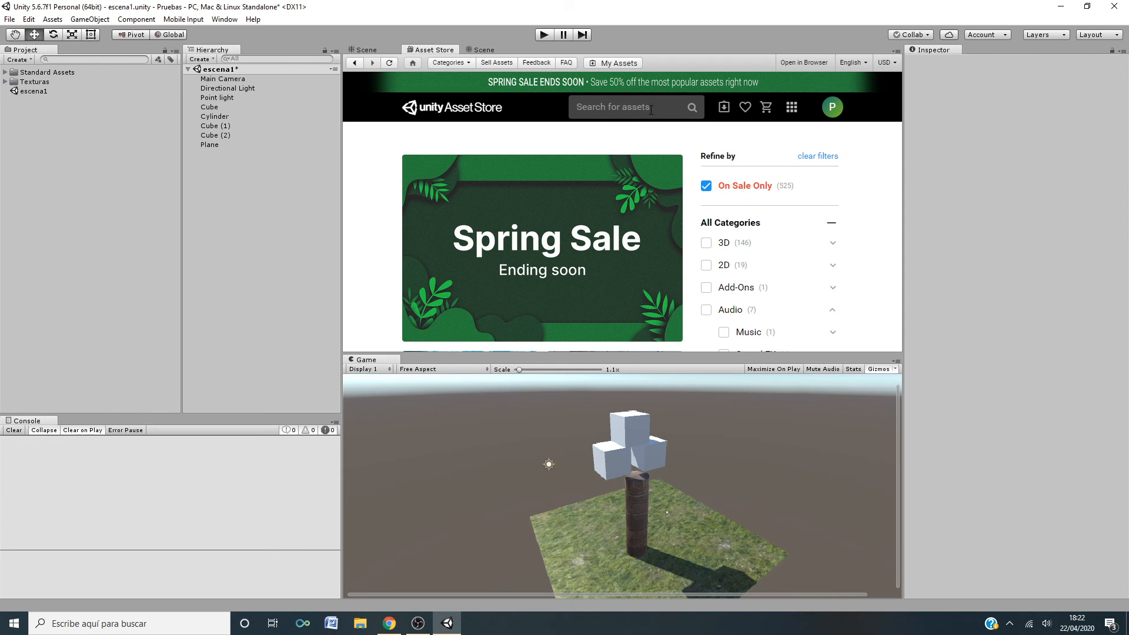
left_click(651, 109)
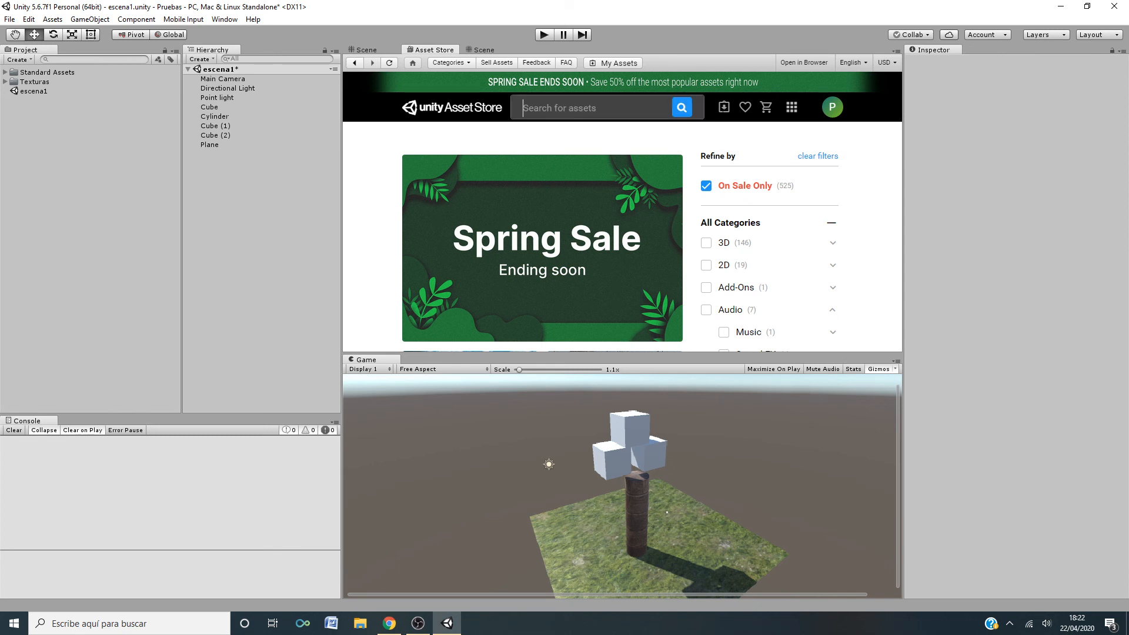
type("textures")
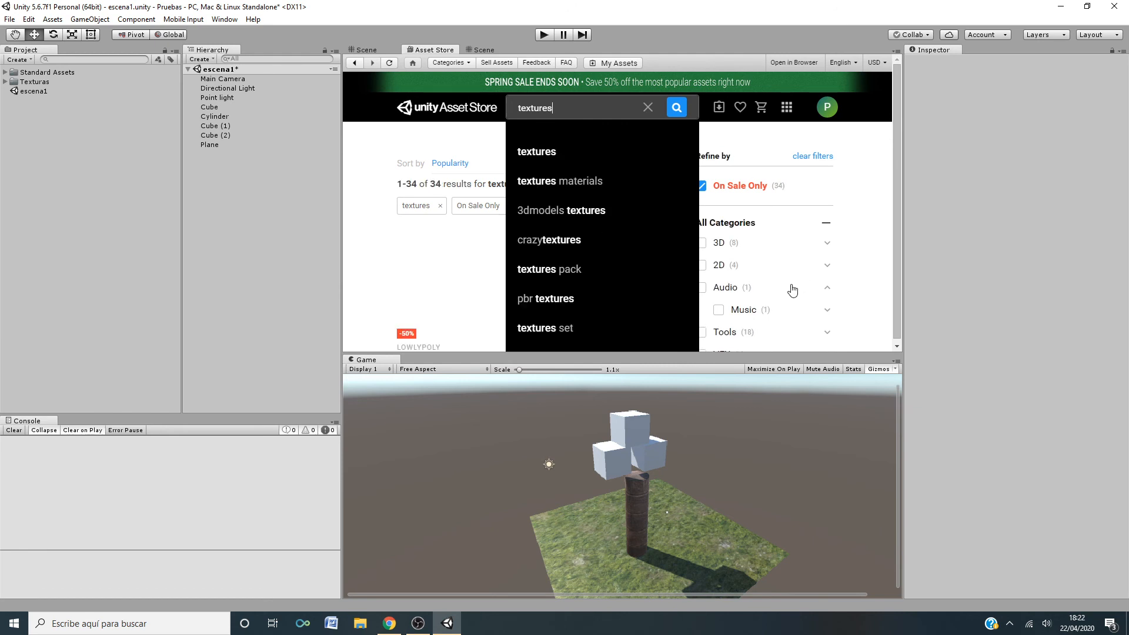
scroll(835, 197, "down", 1)
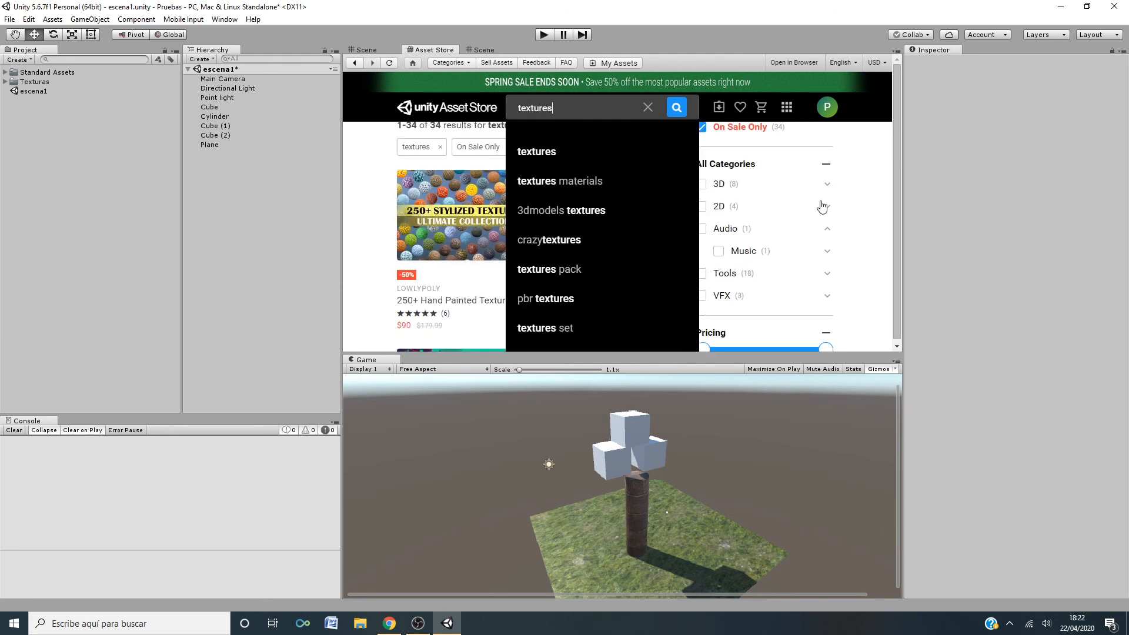
left_click(553, 155)
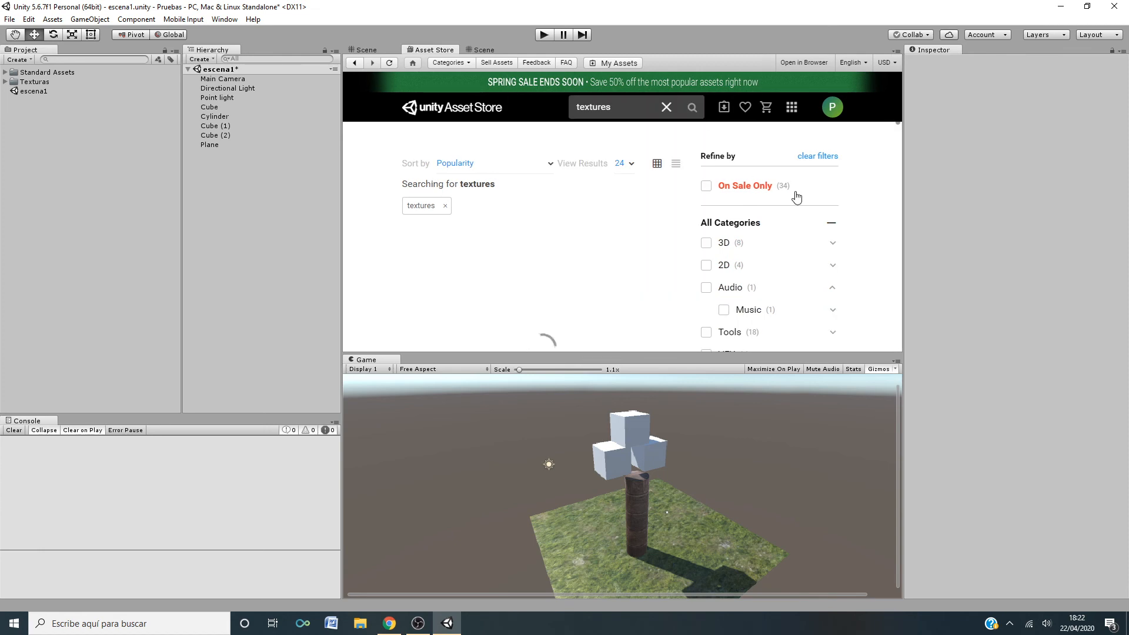
- Browse the texture search results and open the Terrain Textures Pack Free asset page
scroll(589, 254, "down", 3)
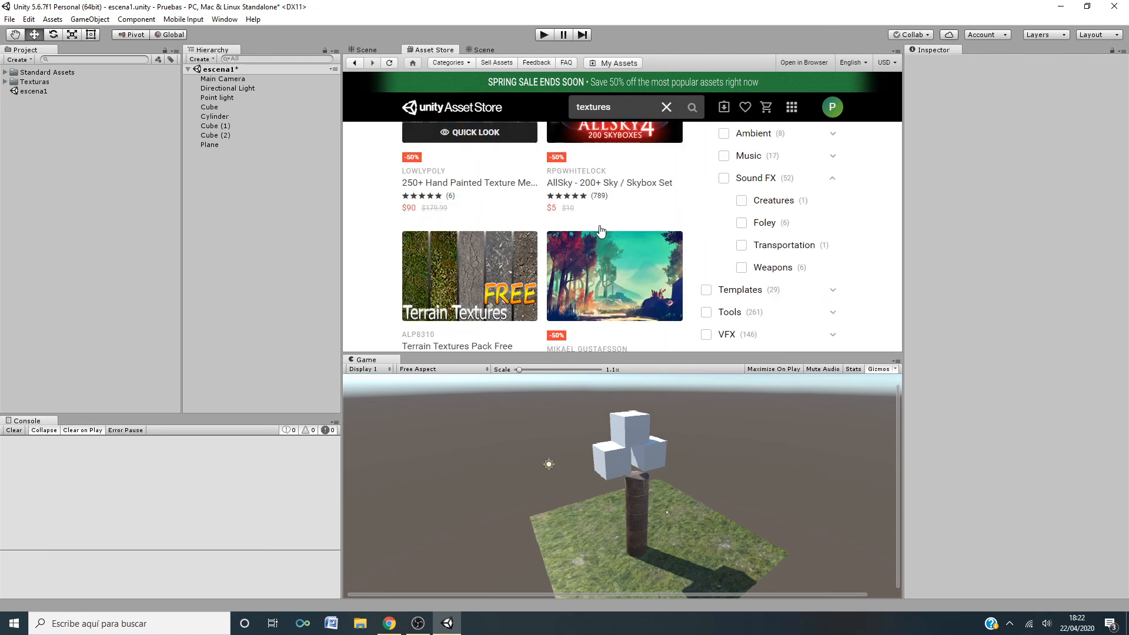
scroll(603, 247, "down", 3)
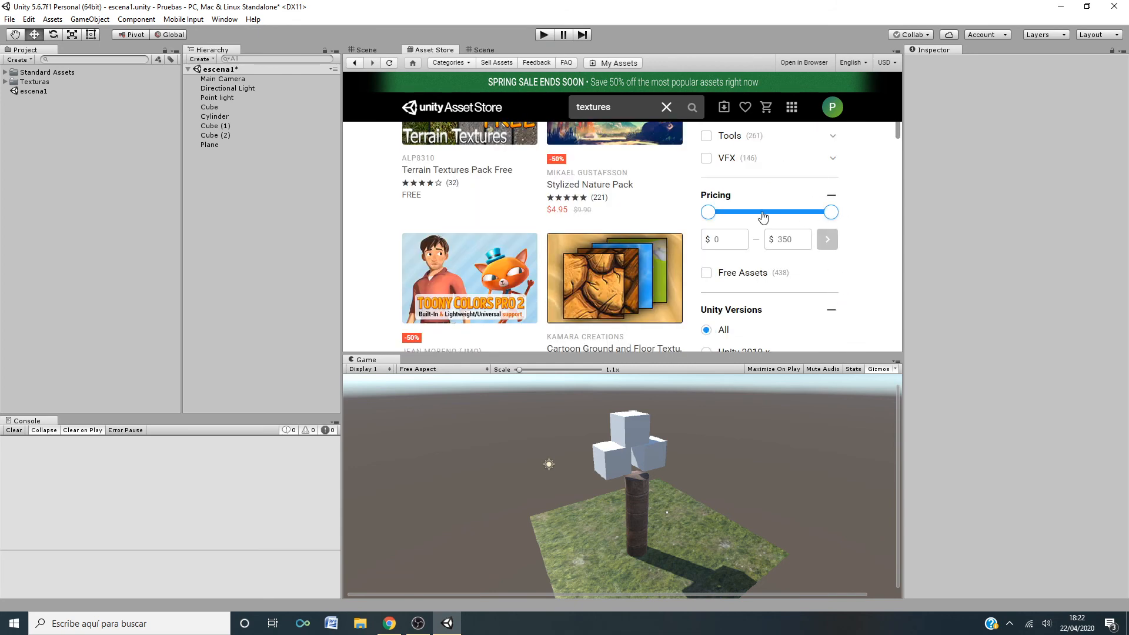
scroll(501, 204, "up", 1)
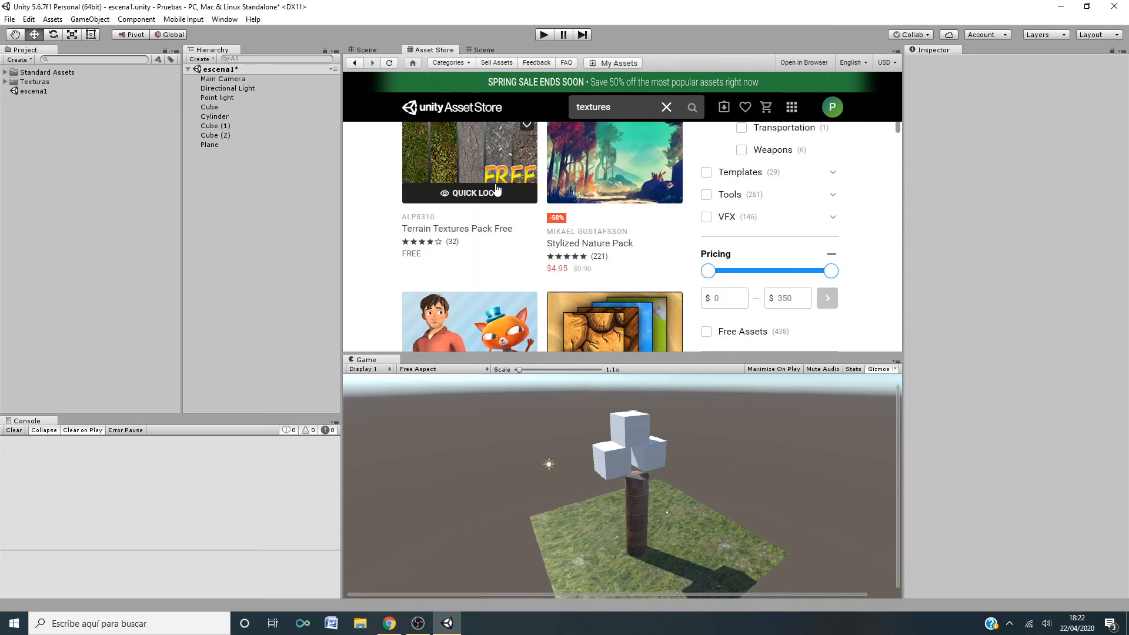
left_click(439, 234)
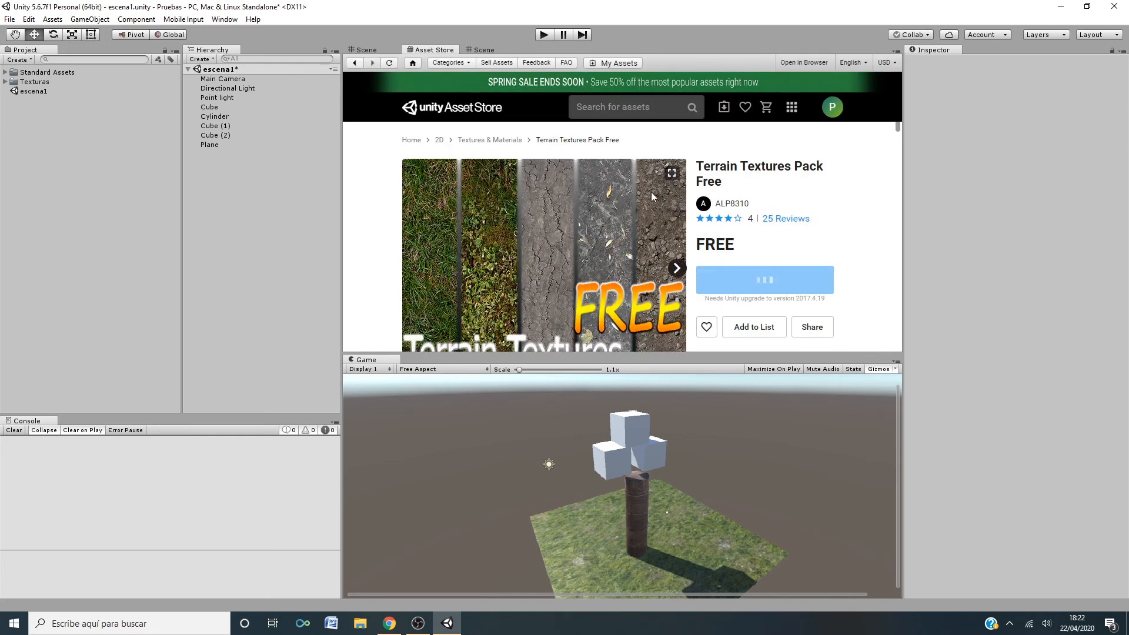
- Examine the Terrain Textures Pack Free page's download option, supported Unity versions and description, and return to the scene view
scroll(591, 197, "down", 2)
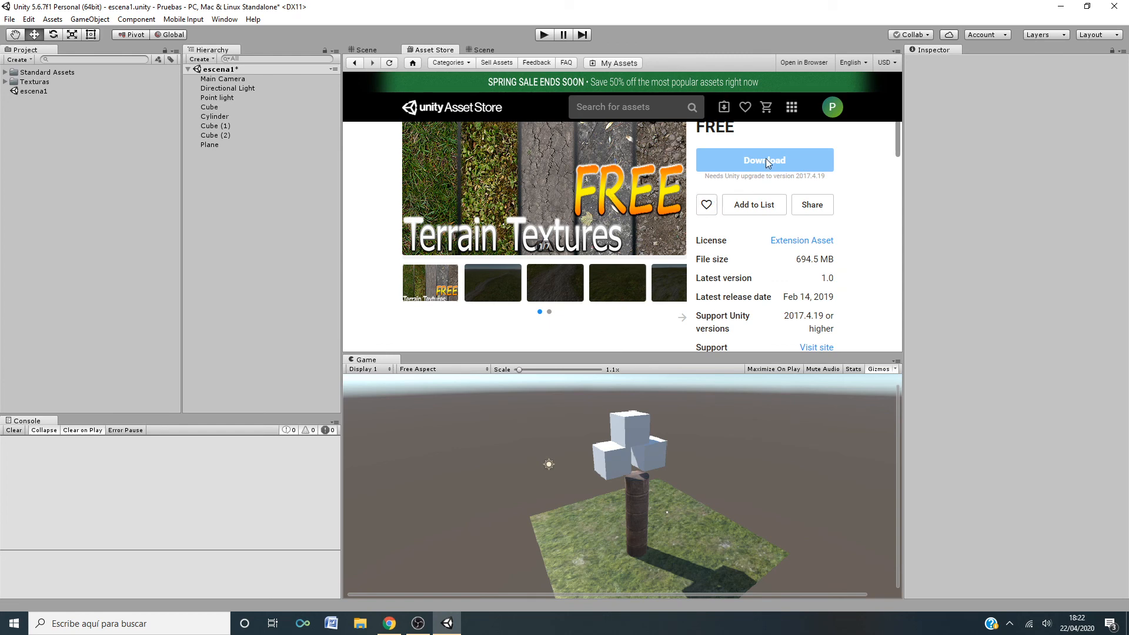
scroll(765, 168, "up", 2)
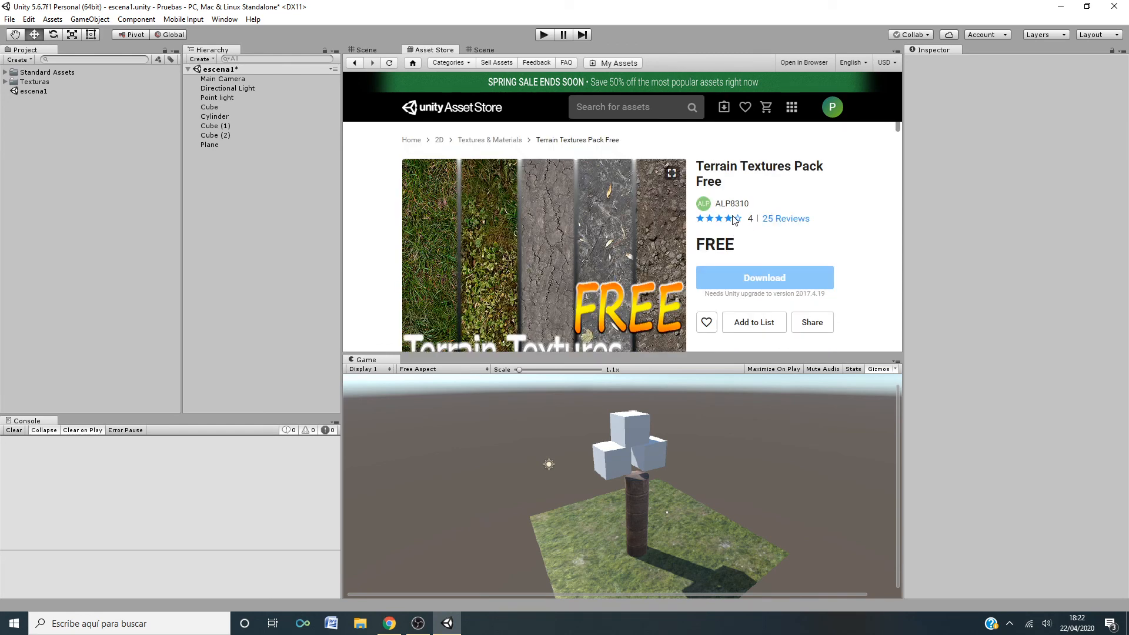
scroll(738, 223, "down", 4)
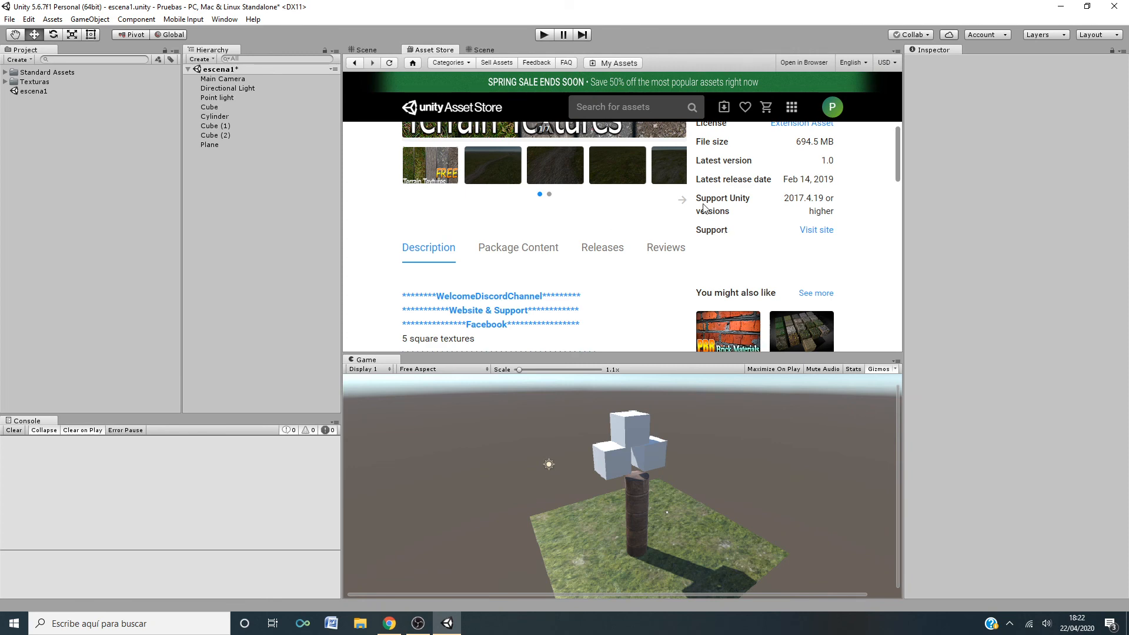
scroll(699, 211, "down", 1)
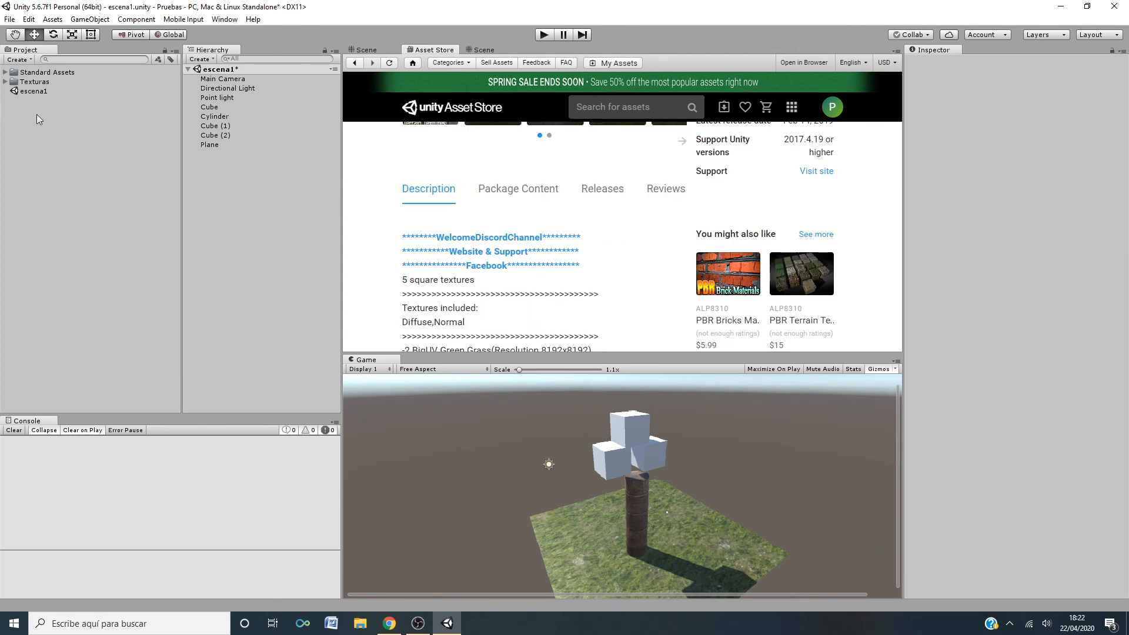
scroll(585, 239, "down", 5)
scroll(650, 224, "down", 5)
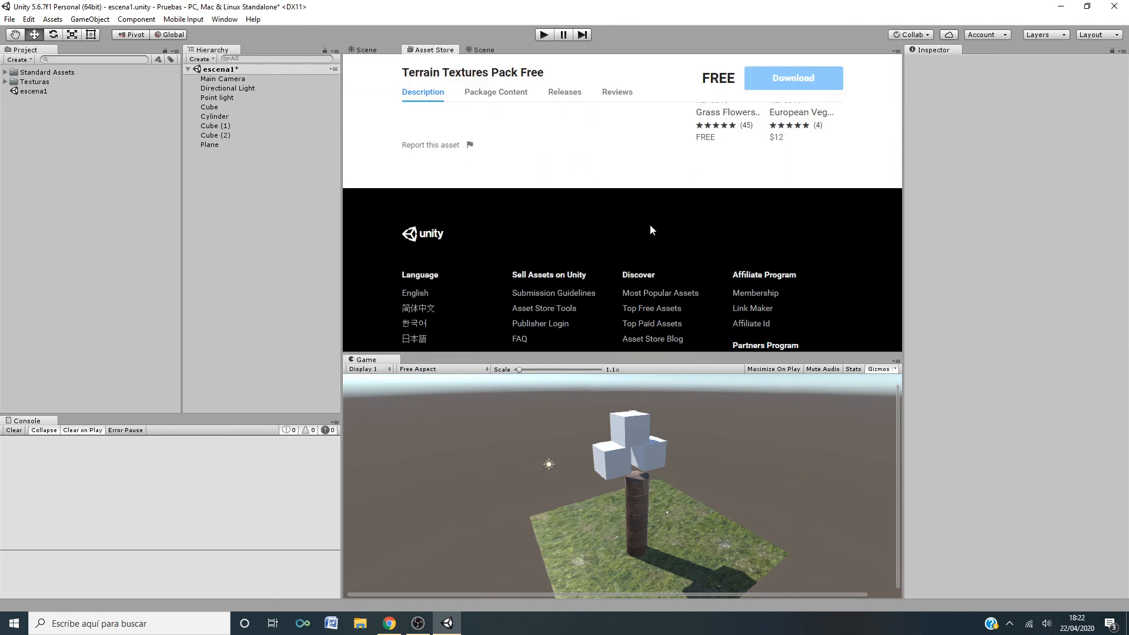
scroll(661, 214, "up", 15)
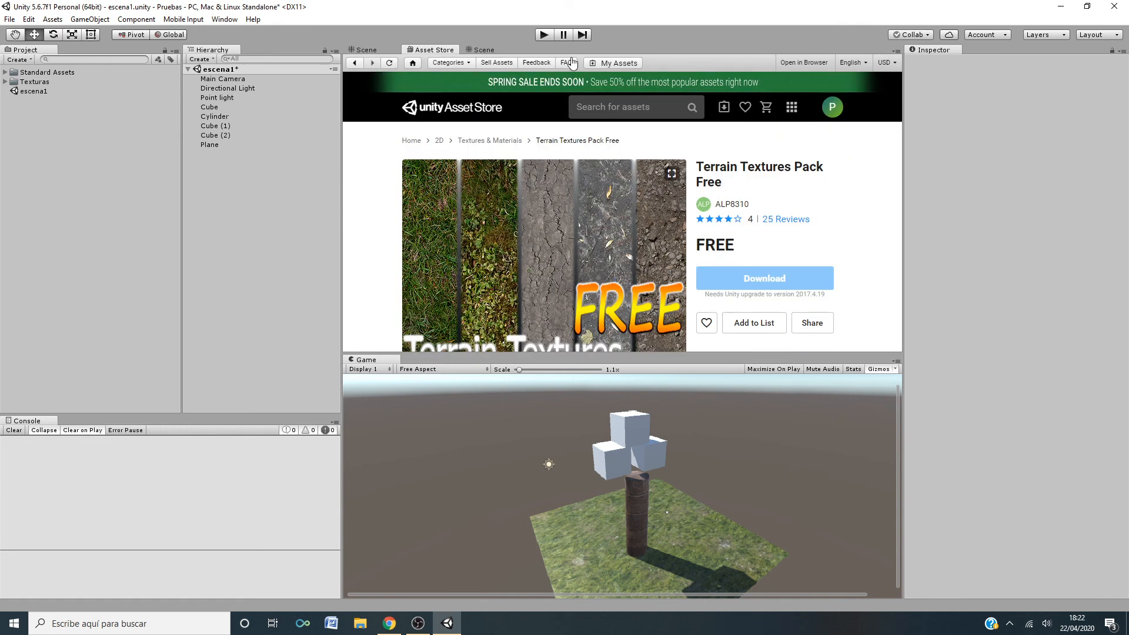
left_click(481, 51)
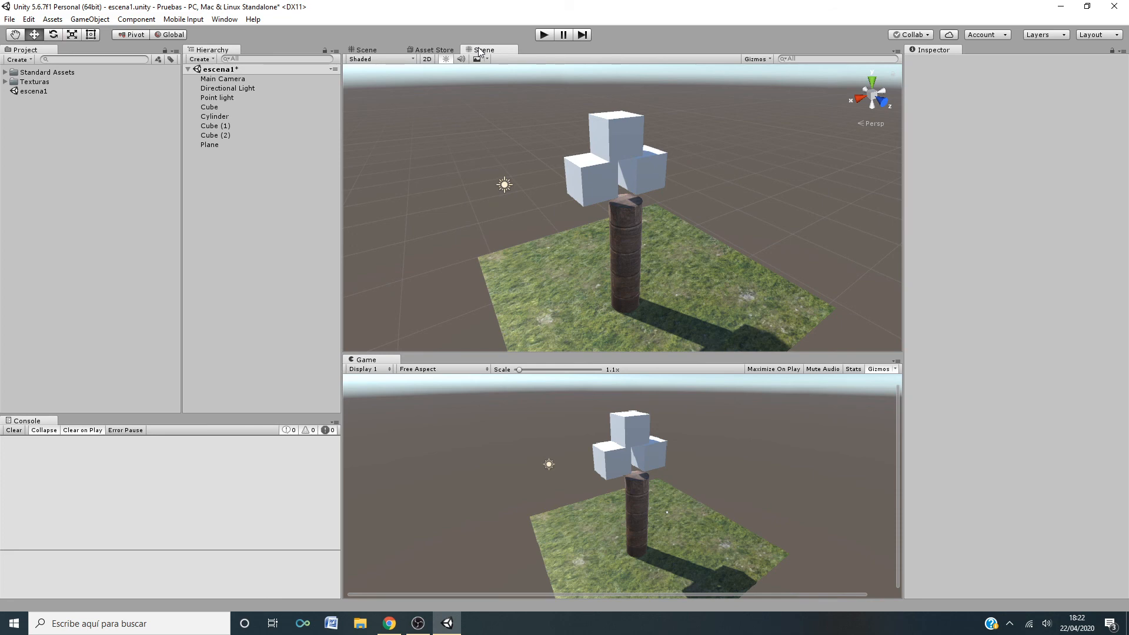
left_click_drag(579, 9, 583, 66)
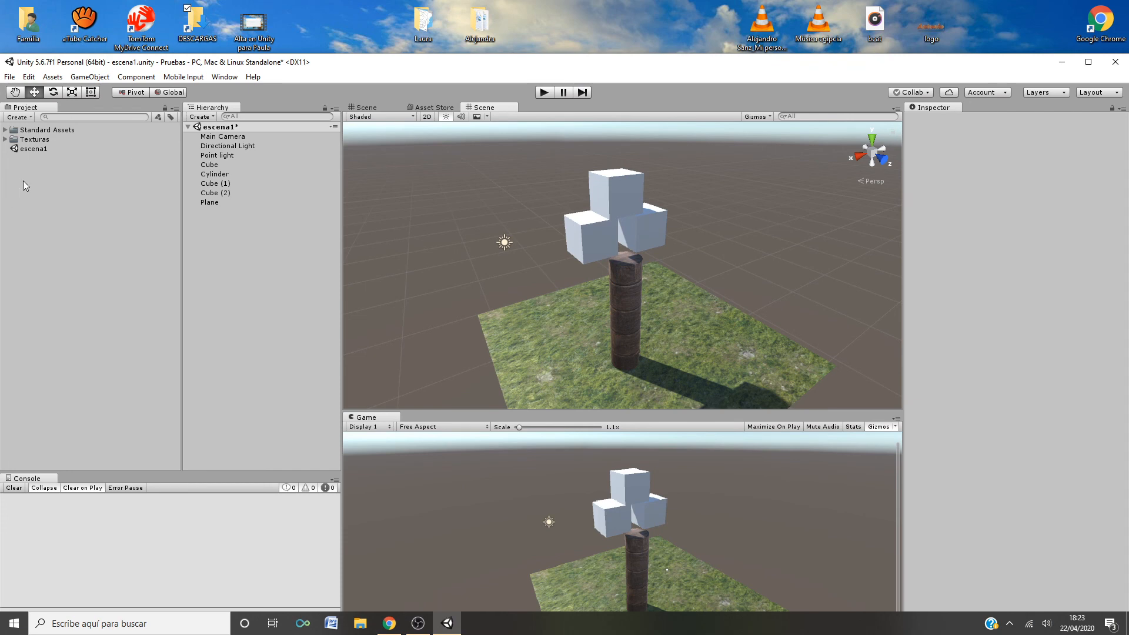
double_click(470, 68)
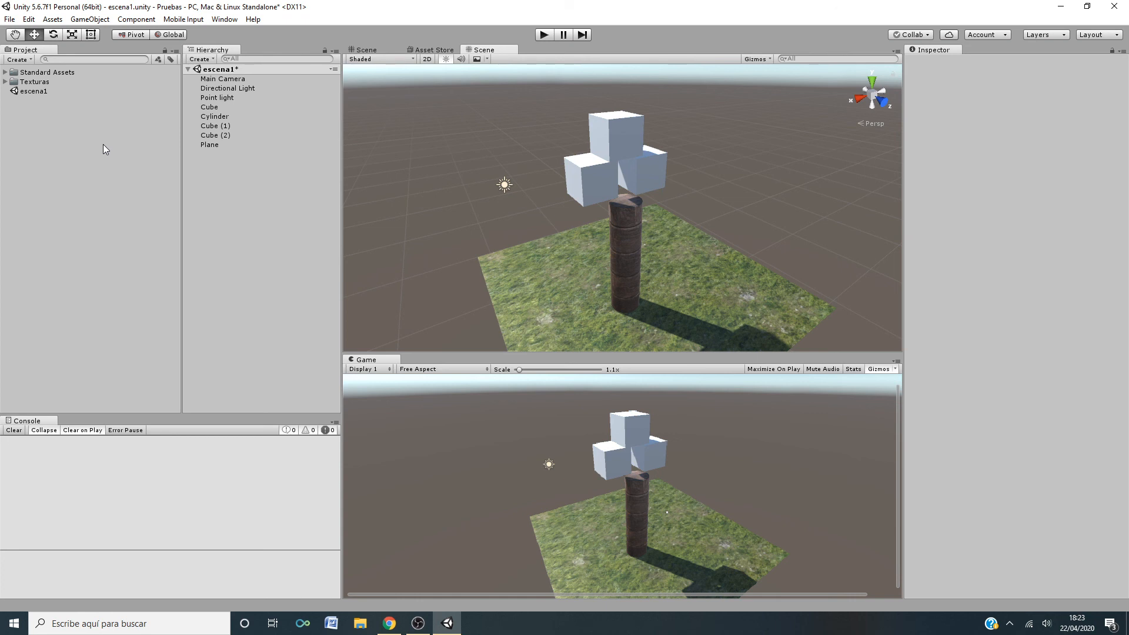
- Set the shader of the plane's GrassHillAlbedo material to Mobile/Bumped Diffuse
left_click(746, 307)
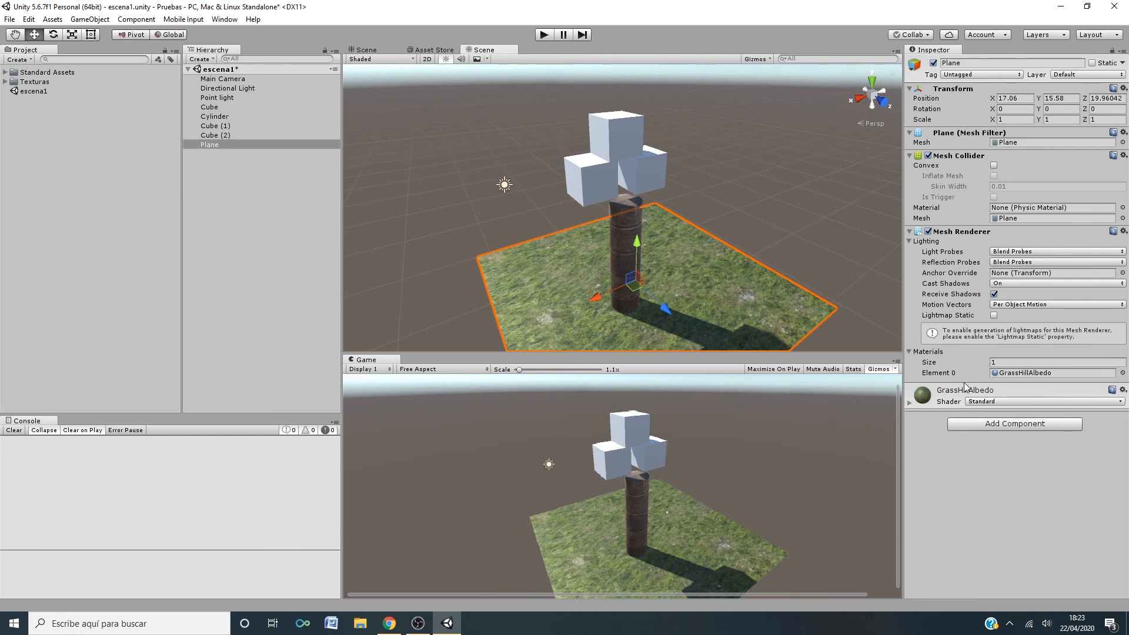
left_click(908, 404)
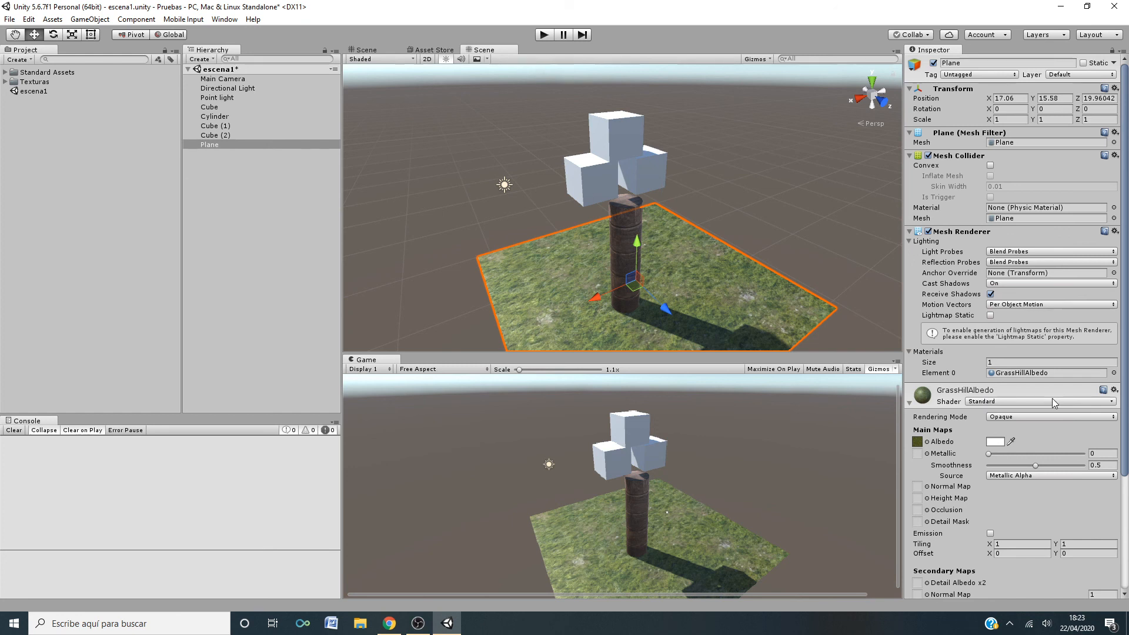
left_click(1111, 402)
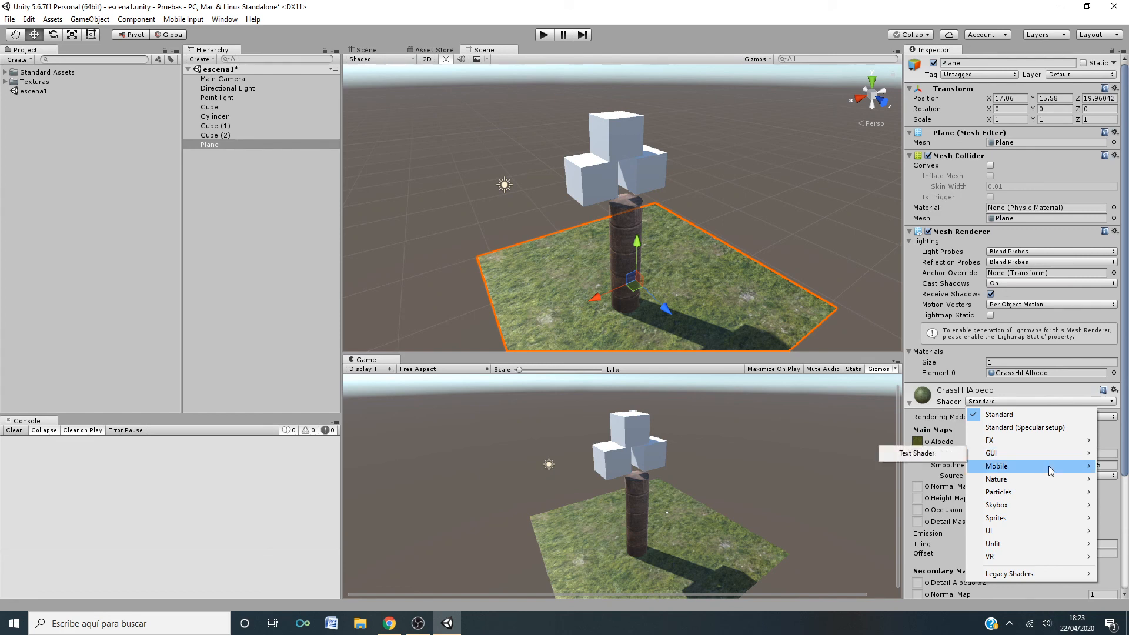
mouse_move(1049, 466)
left_click(854, 466)
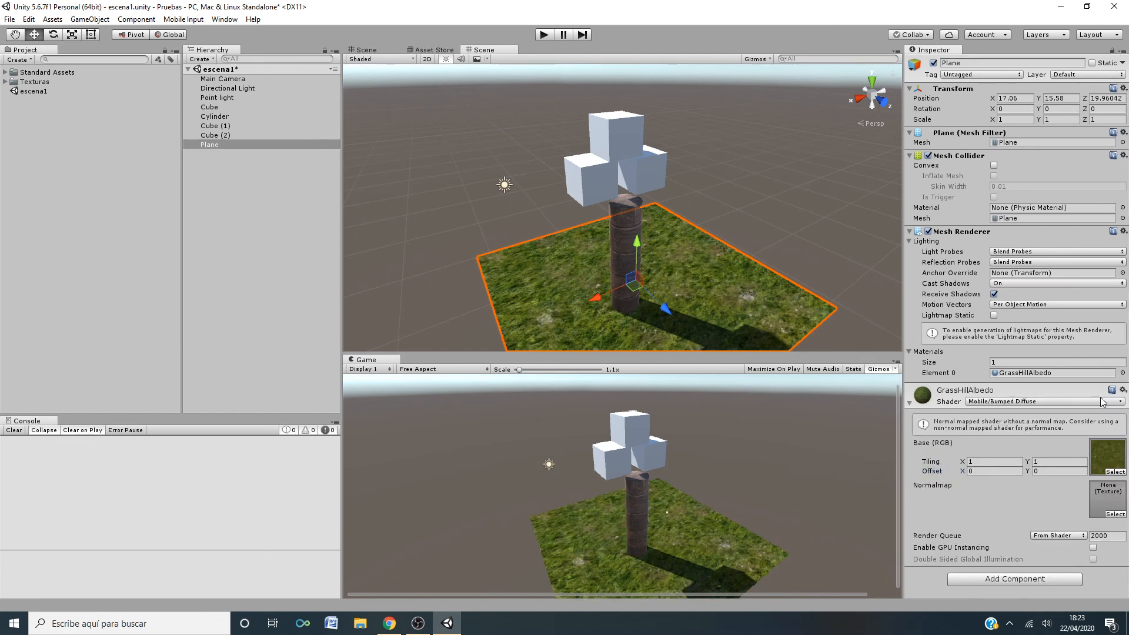
- Try the Nature/Tree Creator Leaves Fast shader and the UI/Default Font shader on the plane's GrassHillAlbedo material
left_click(1120, 401)
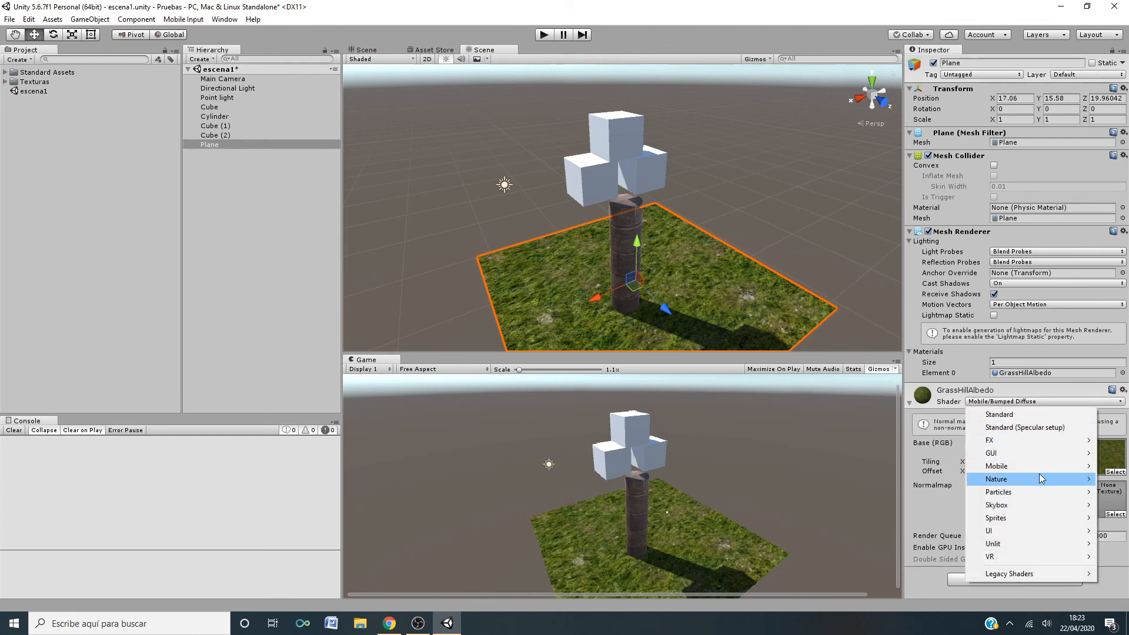
mouse_move(1039, 478)
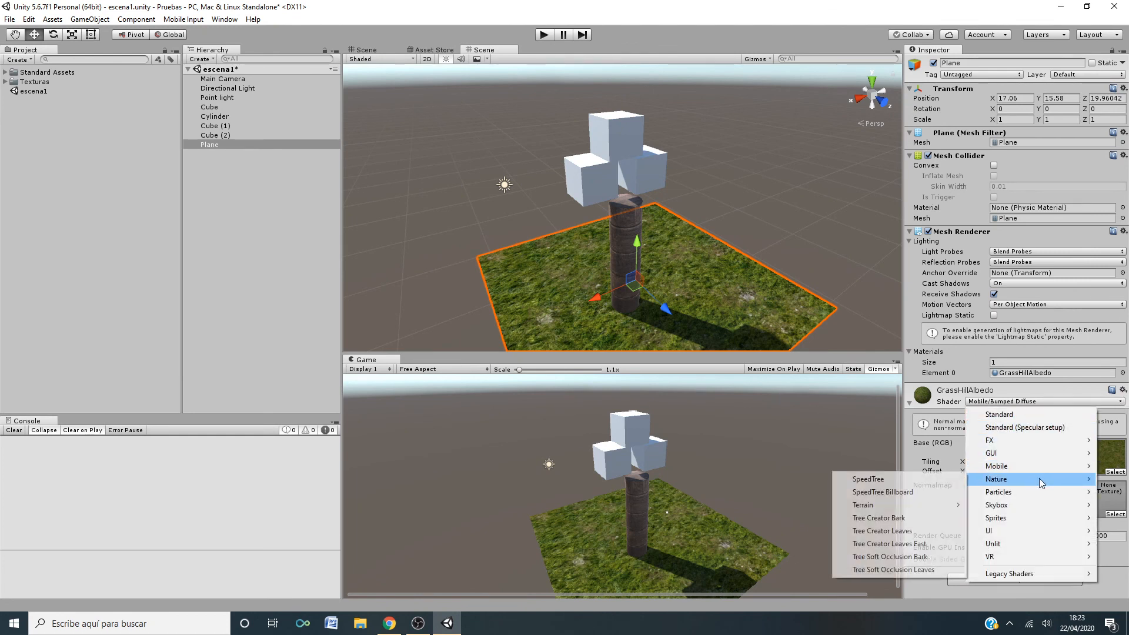
left_click(919, 543)
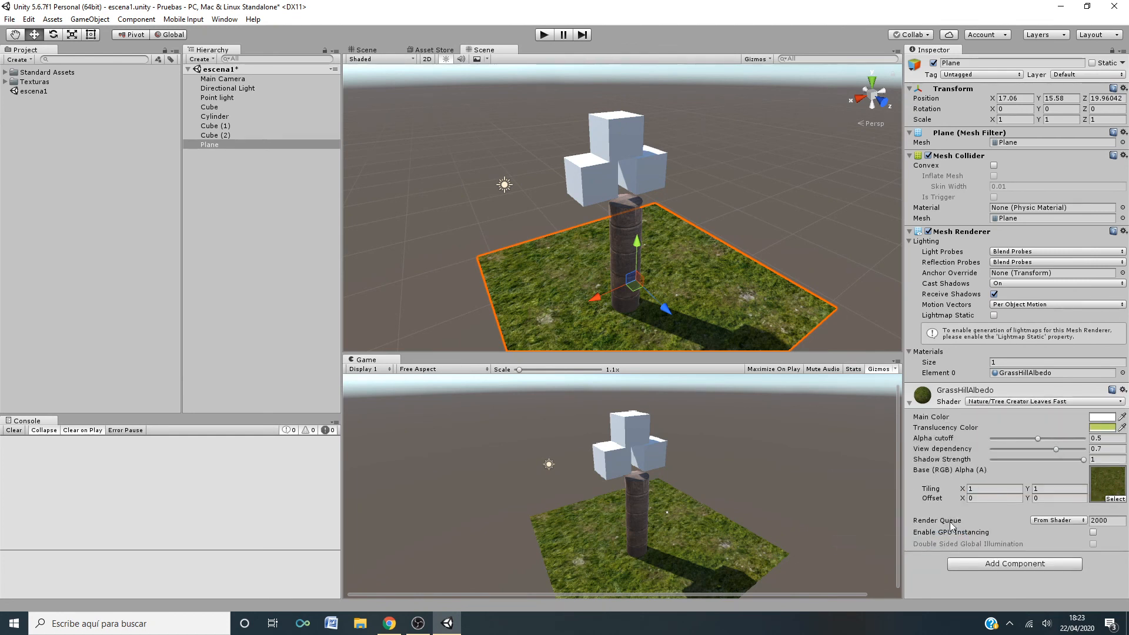
left_click(1120, 402)
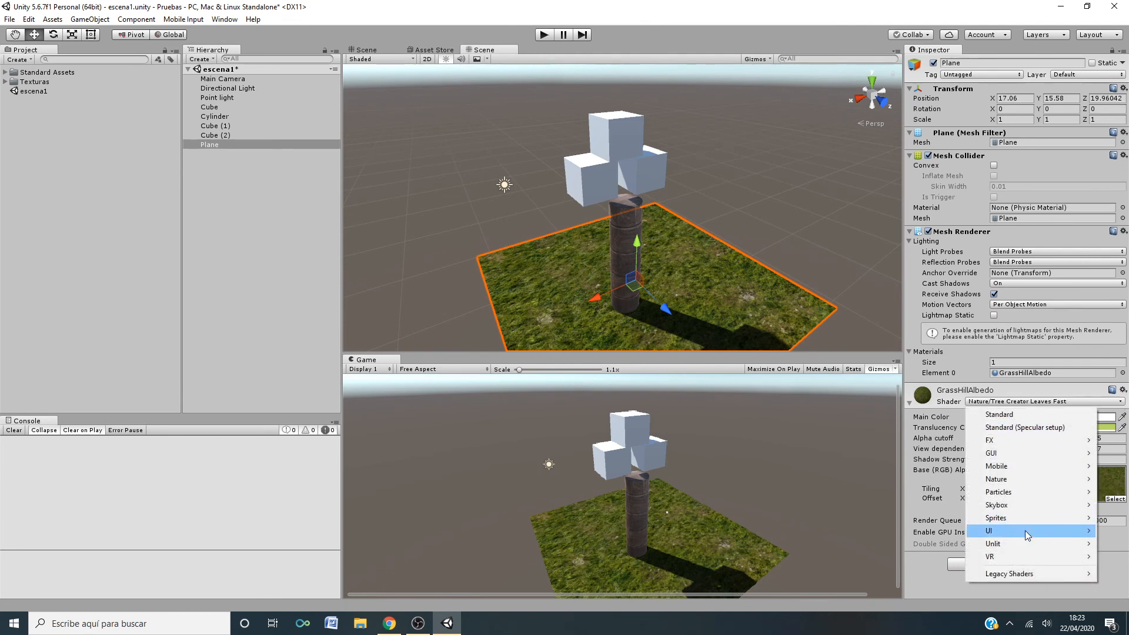
mouse_move(1025, 530)
left_click(934, 542)
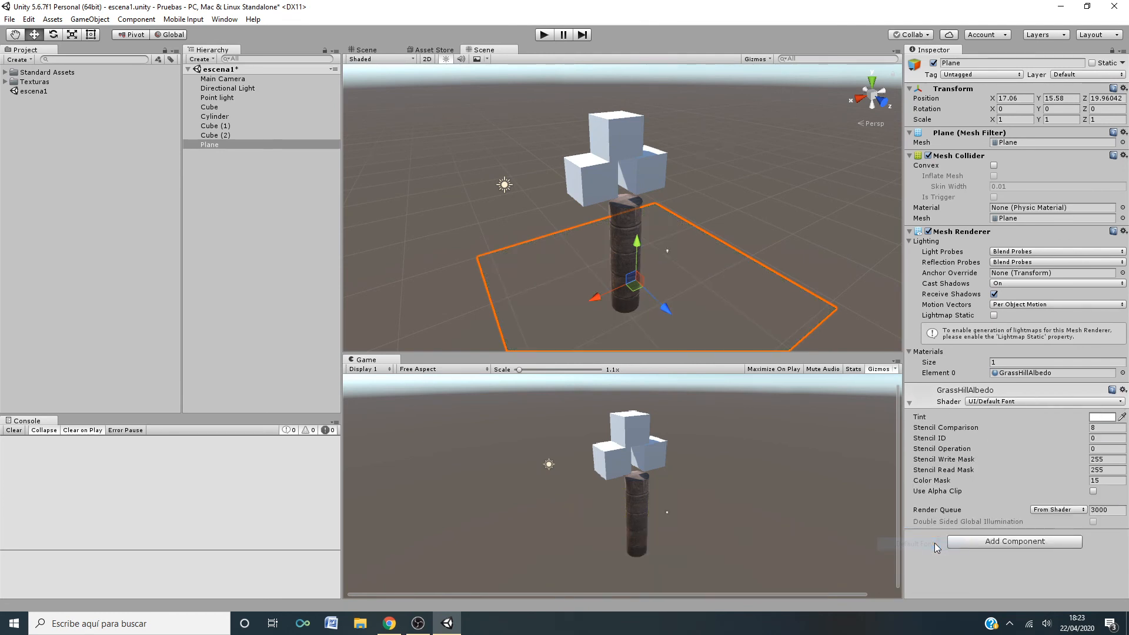
- Try the FX/Water shader on the plane's GrassHillAlbedo material
left_click(1119, 402)
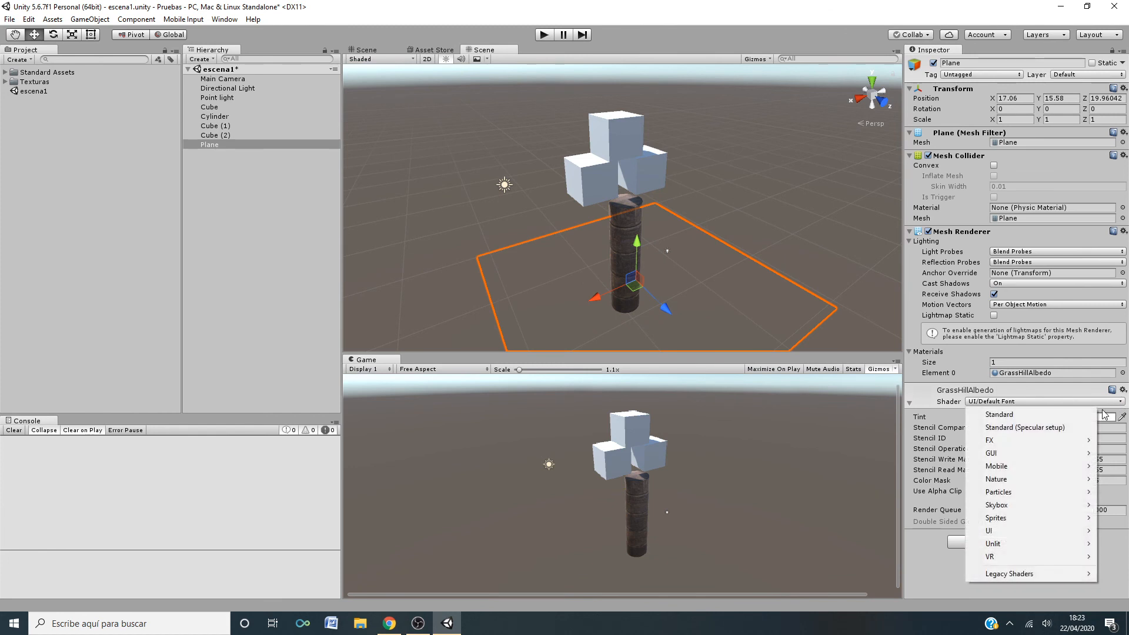
mouse_move(1049, 441)
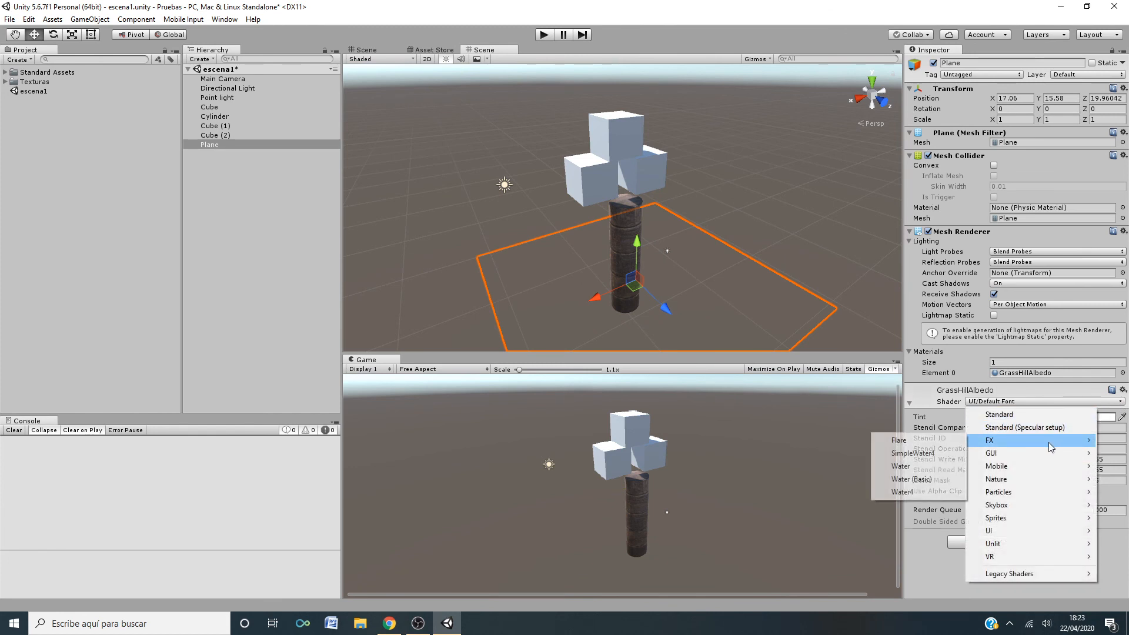
left_click(926, 466)
- Set the plane's GrassHillAlbedo shader to Standard (Specular setup), and compare its material settings with those of Cube (2)
left_click(1084, 401)
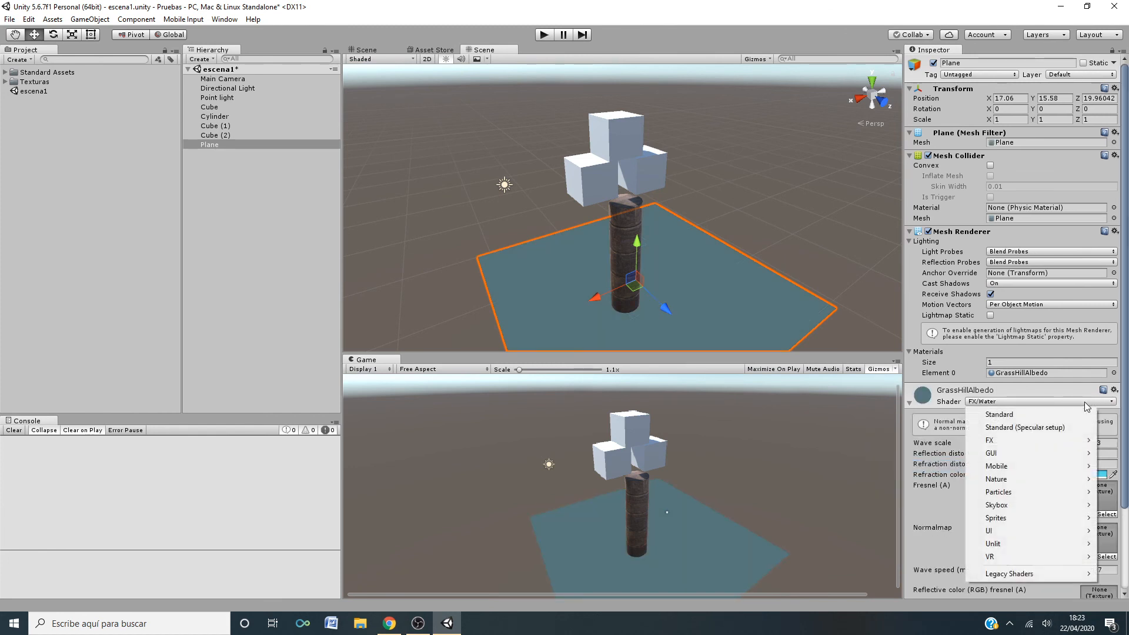
left_click(1030, 428)
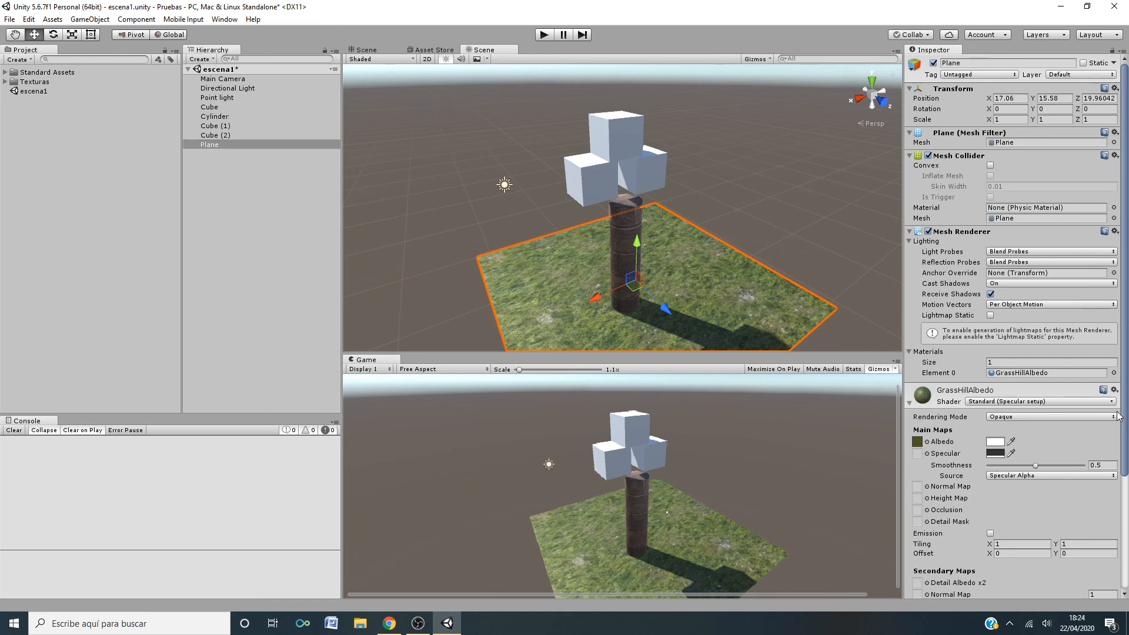
left_click_drag(1125, 417, 1124, 559)
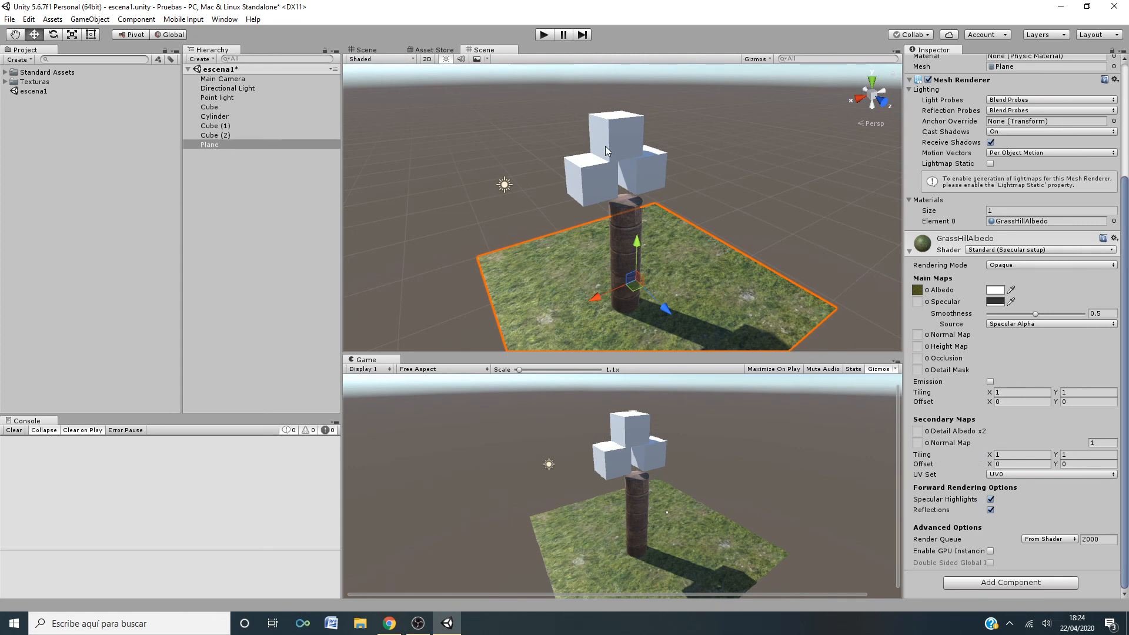
left_click(584, 175)
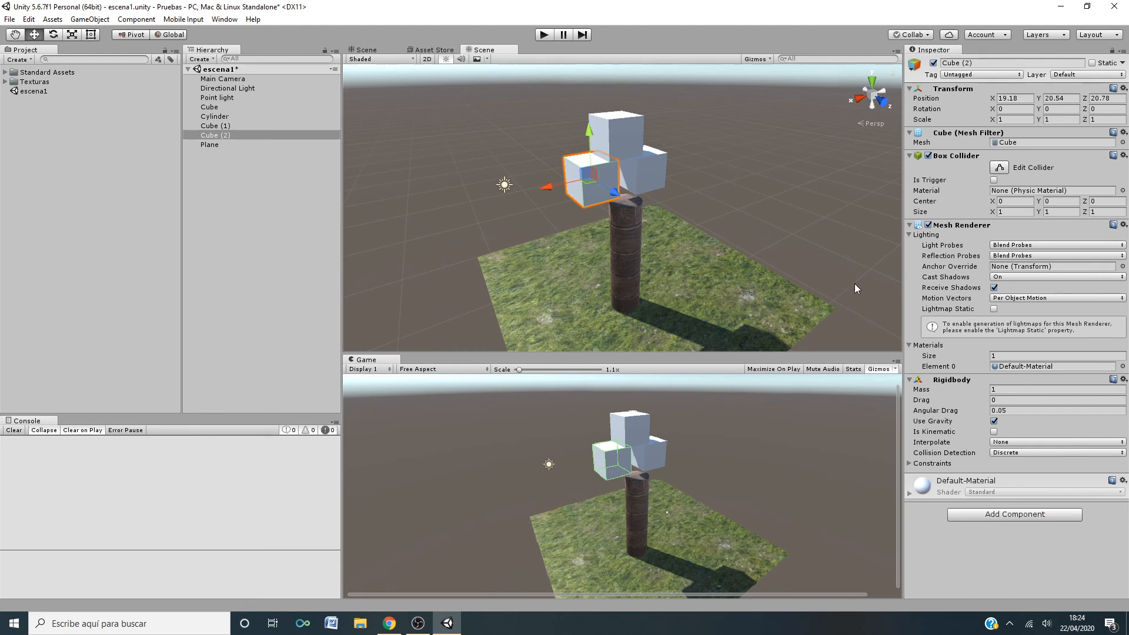
left_click(674, 277)
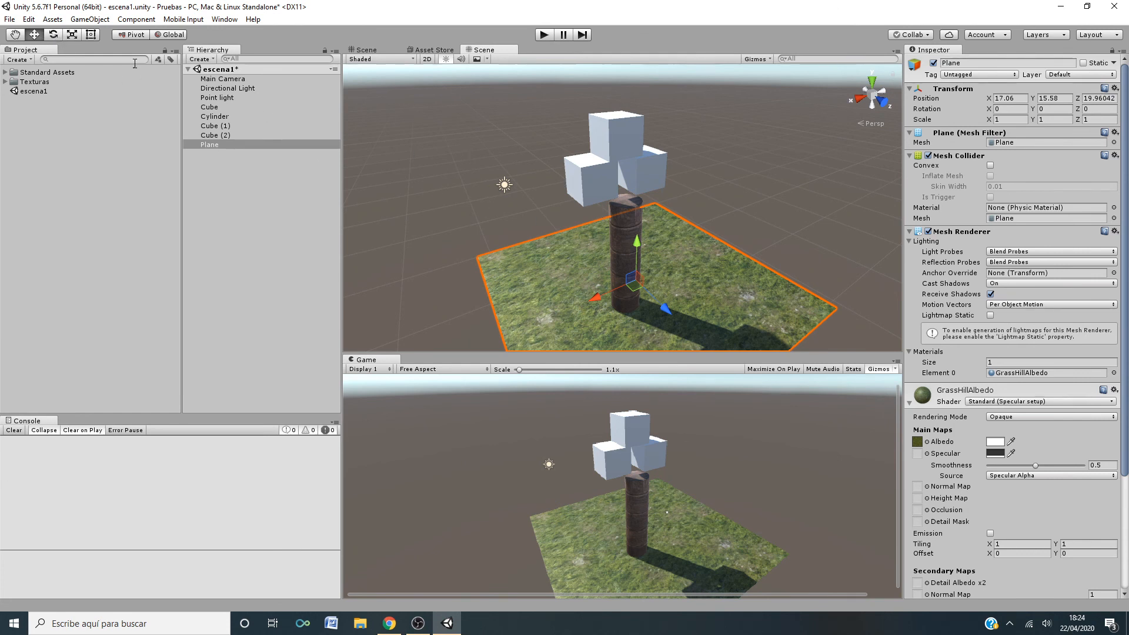
- Save the escena1 scene and the Pruebas project
left_click(9, 22)
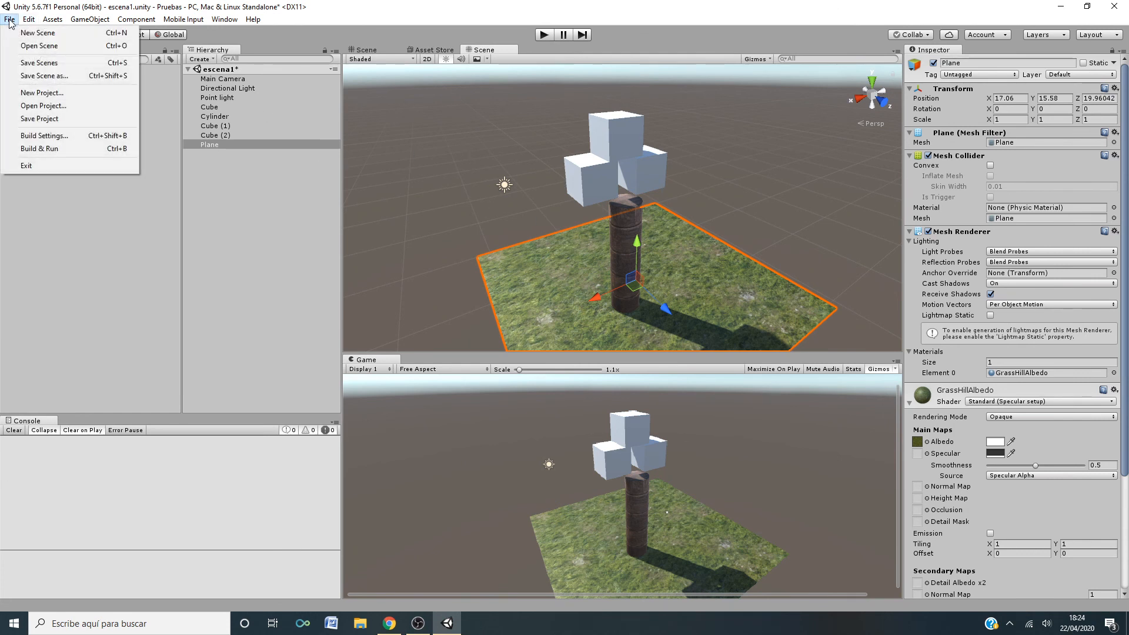
left_click(254, 154)
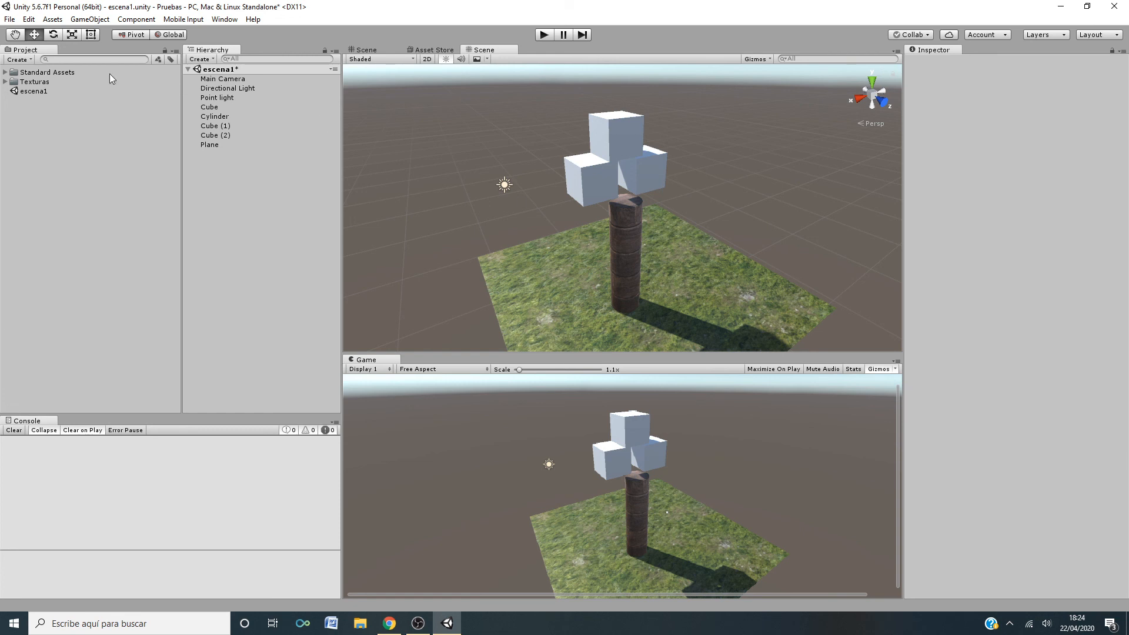
left_click(9, 19)
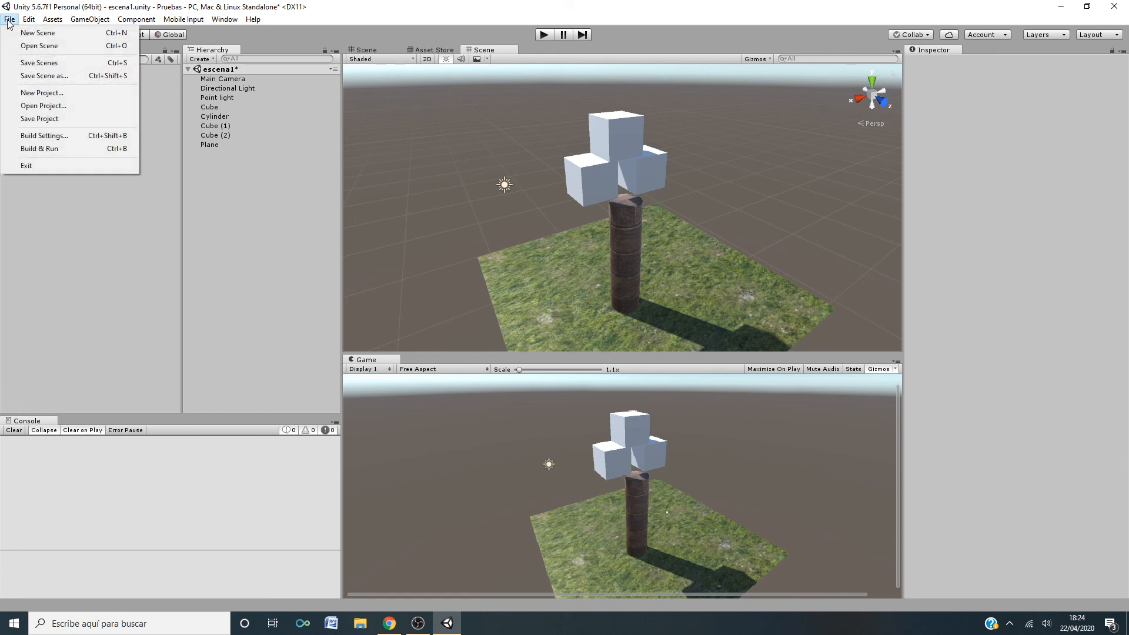
left_click(37, 63)
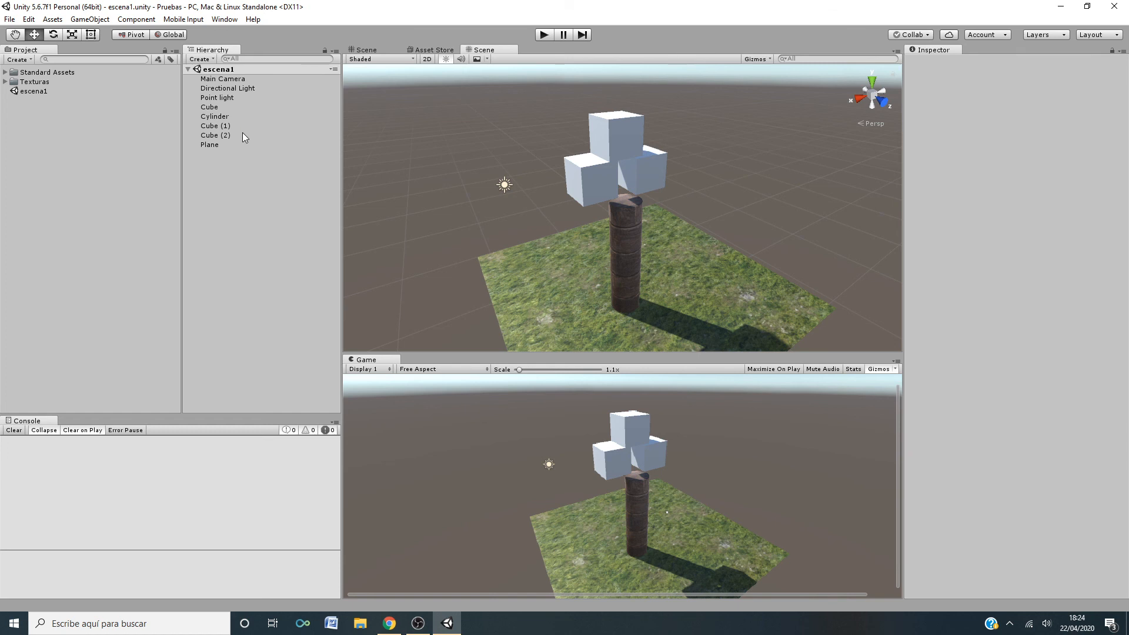
left_click(9, 19)
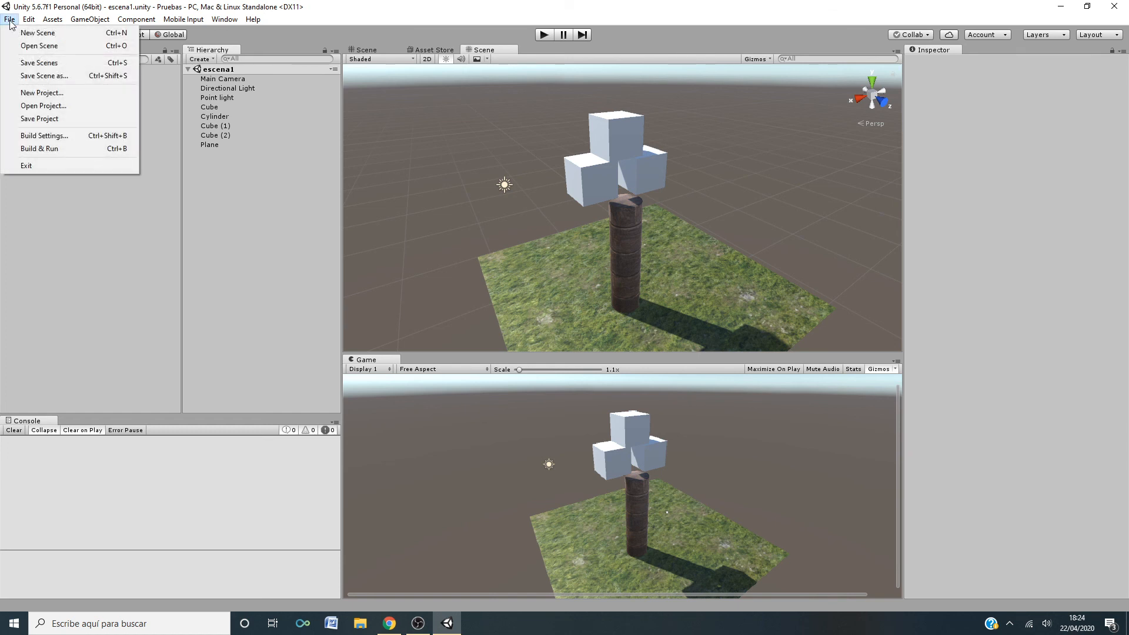
left_click(41, 118)
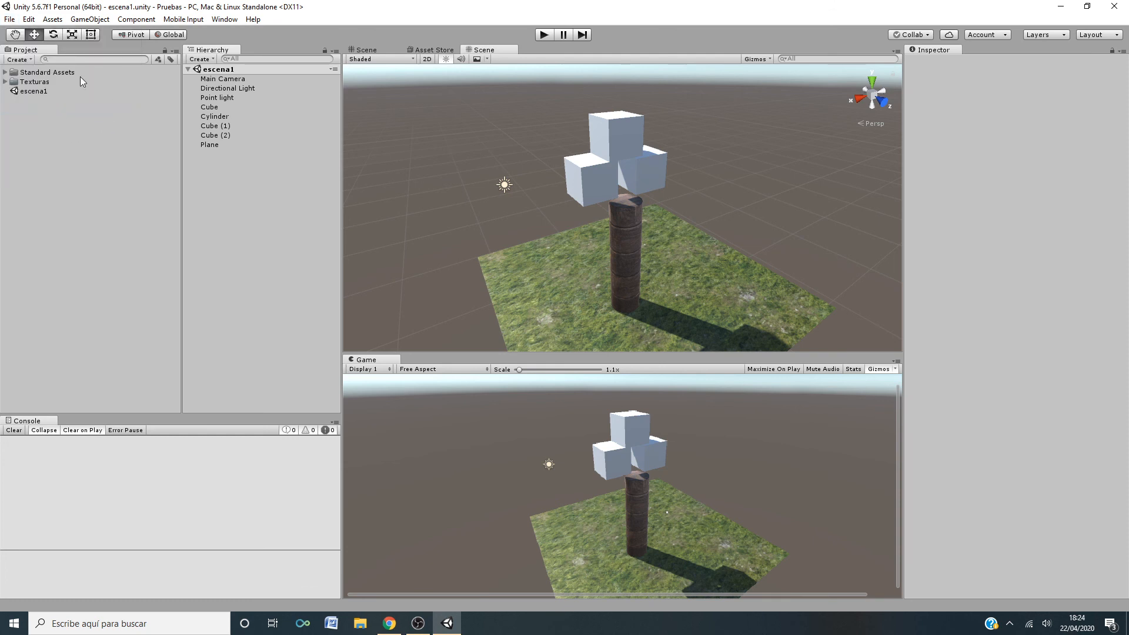